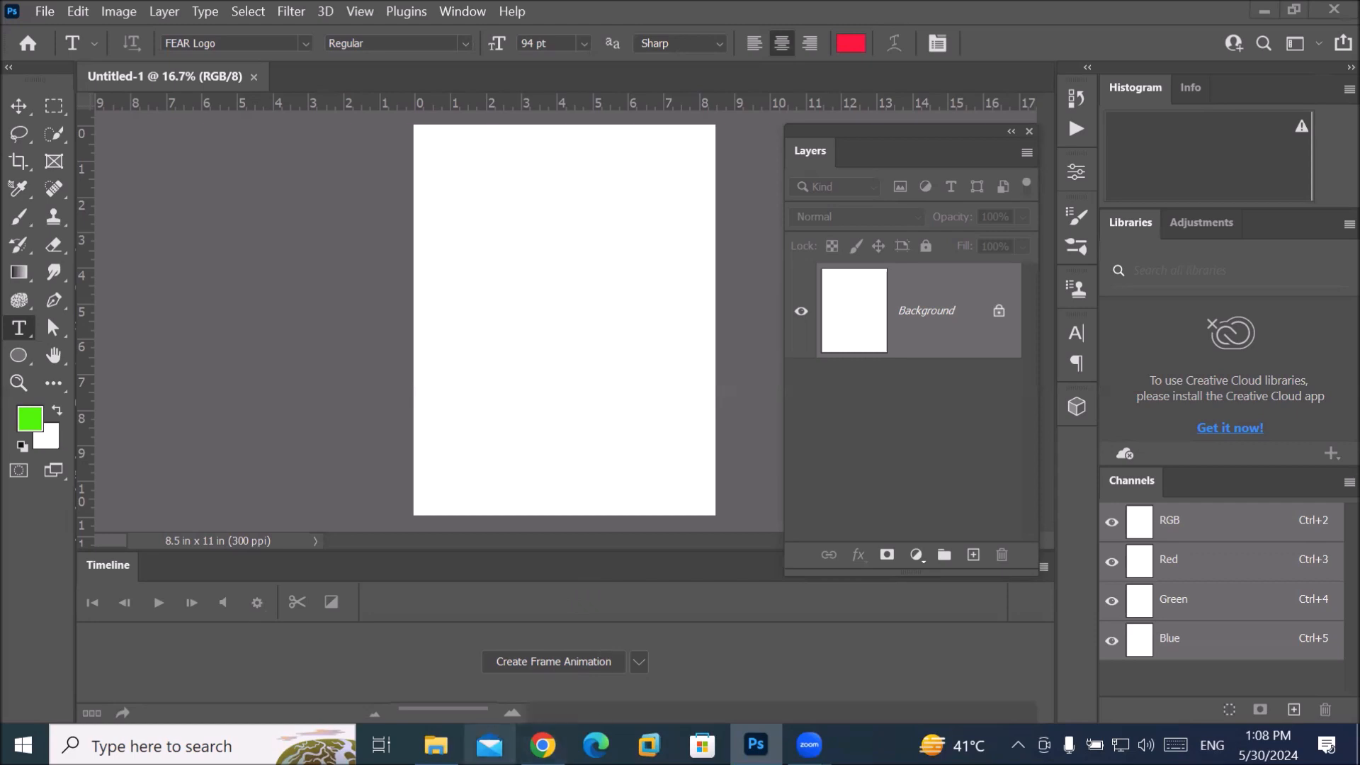
# Step: Switch to File Explorer, look over the landscape images in the GreenLandscapes folder, and return to Photoshop
pyautogui.moveTo(436, 745)
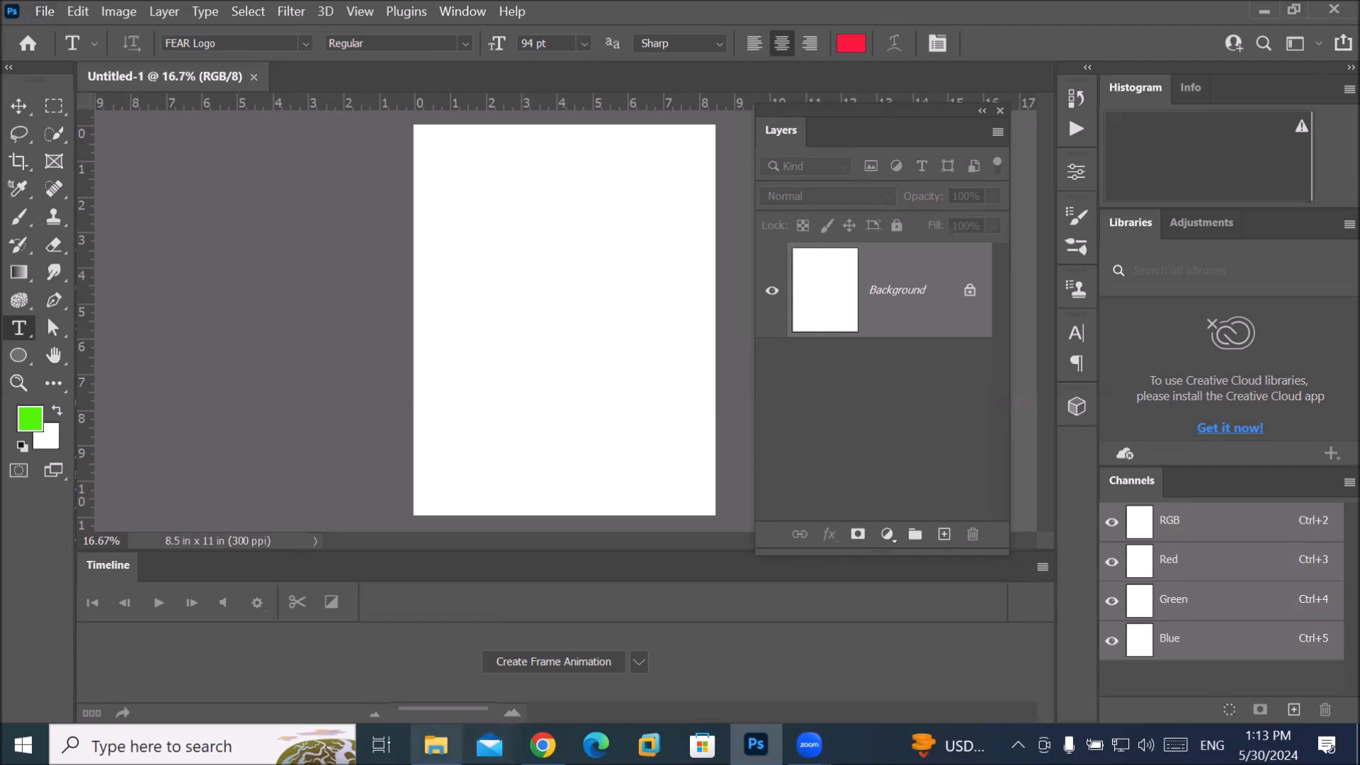
pyautogui.click(436, 745)
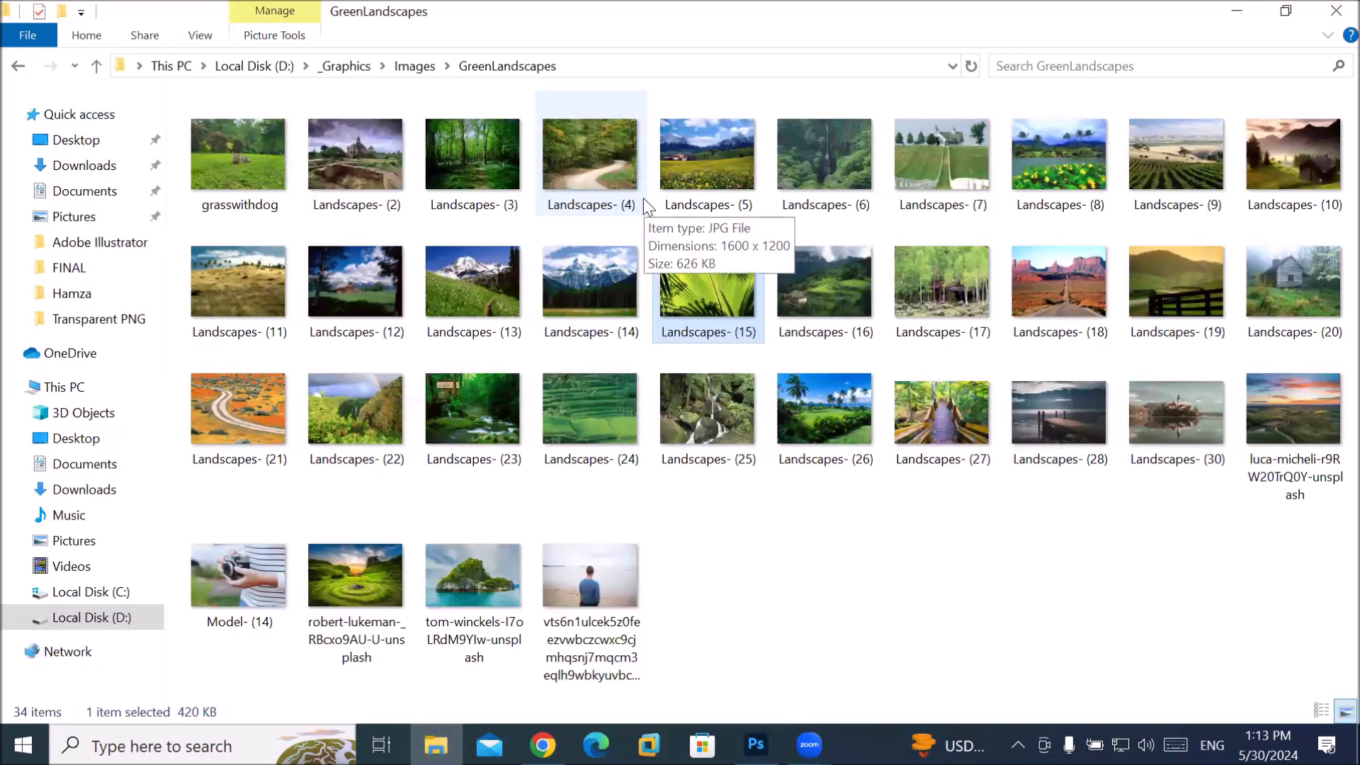
pyautogui.click(756, 744)
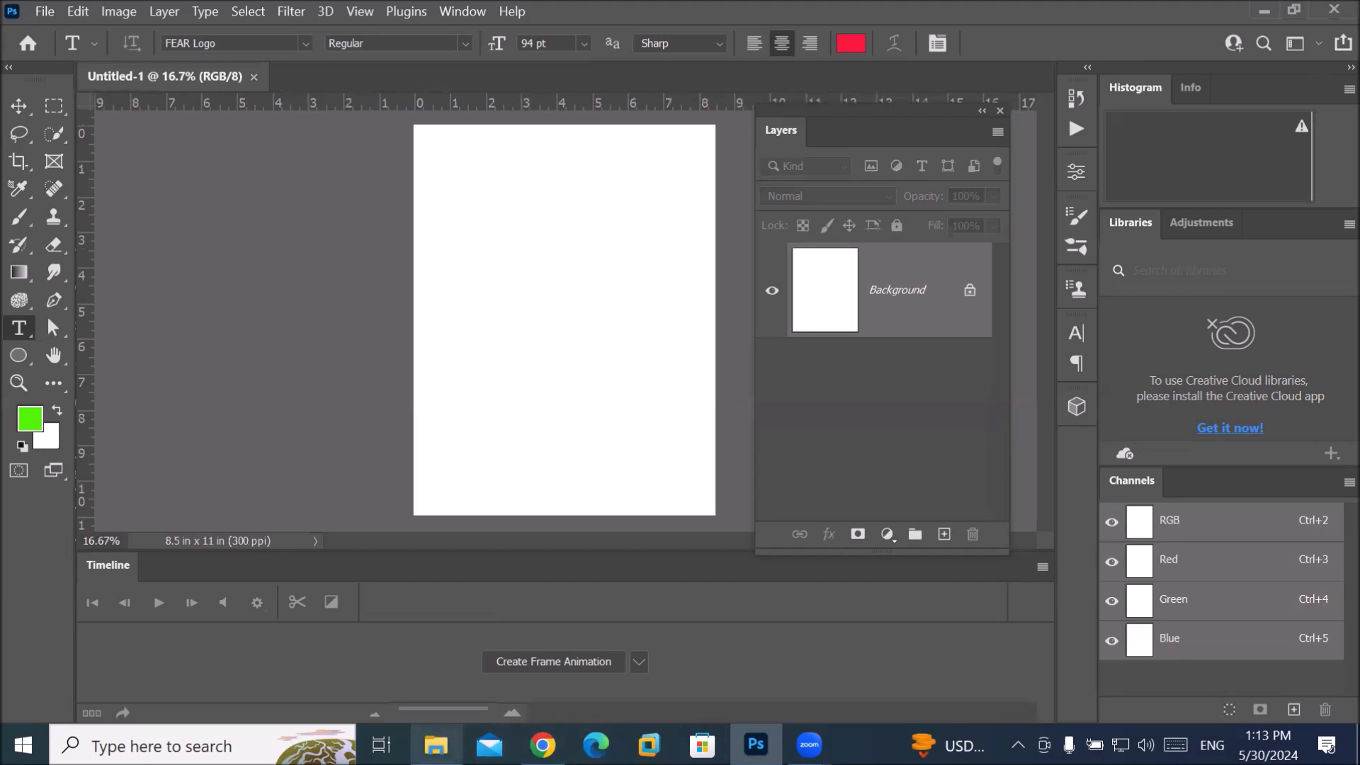
pyautogui.click(435, 744)
pyautogui.click(293, 172)
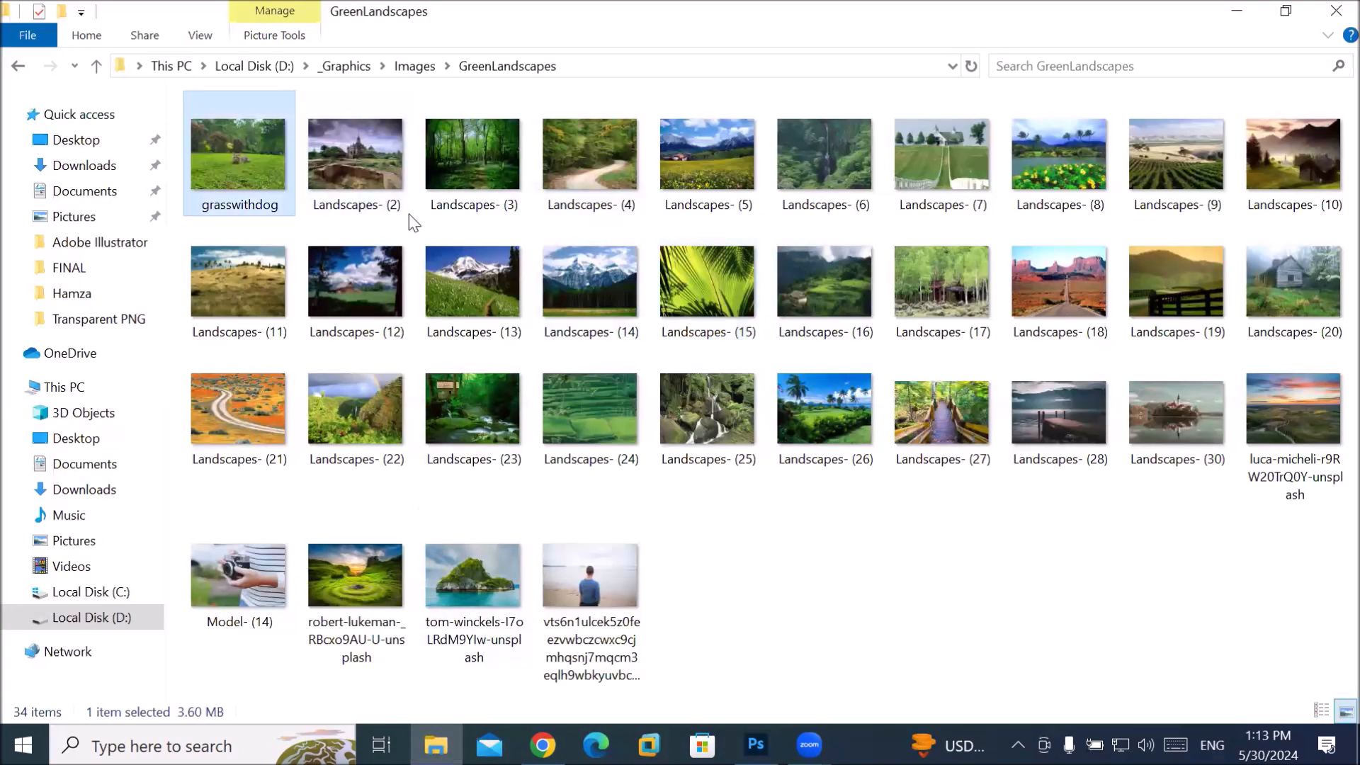
pyautogui.keyDown('shift'); pyautogui.click(961, 314); pyautogui.keyUp('shift')
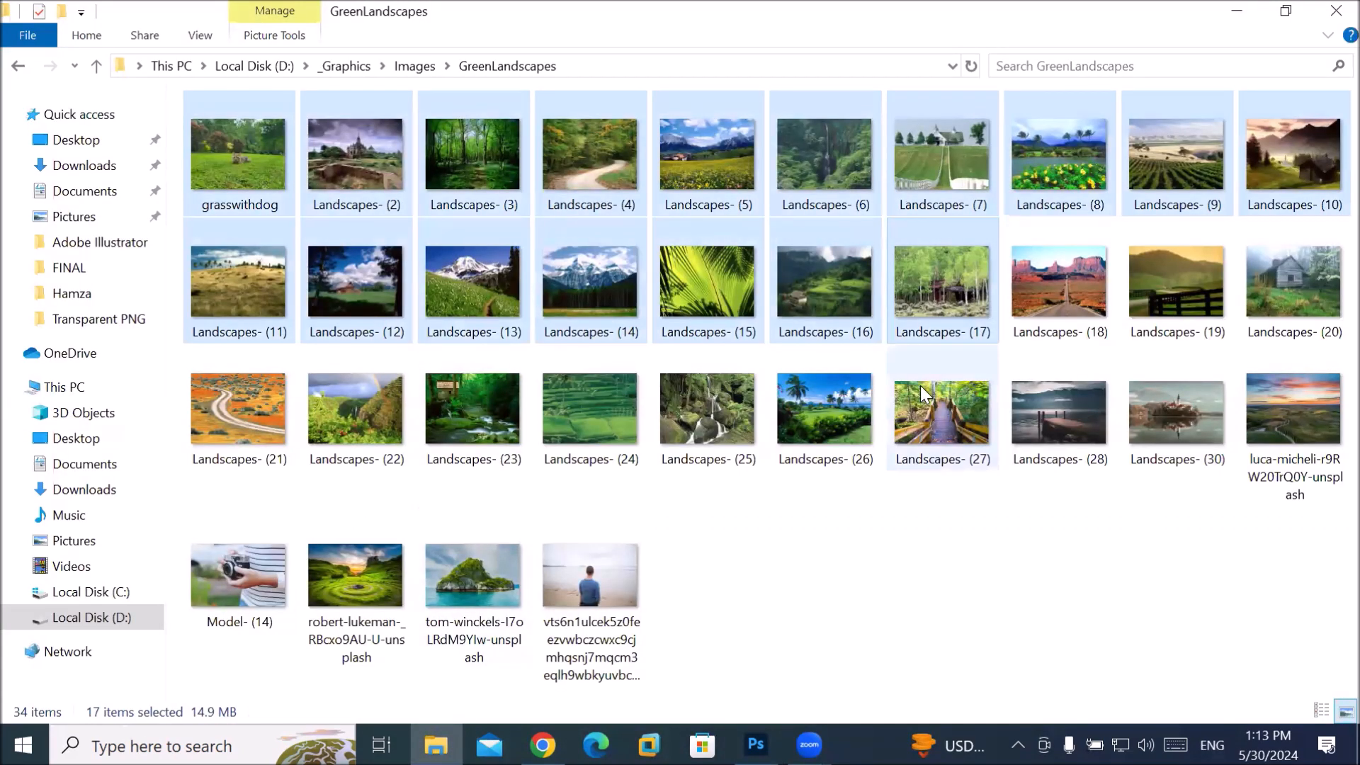
pyautogui.moveTo(756, 743)
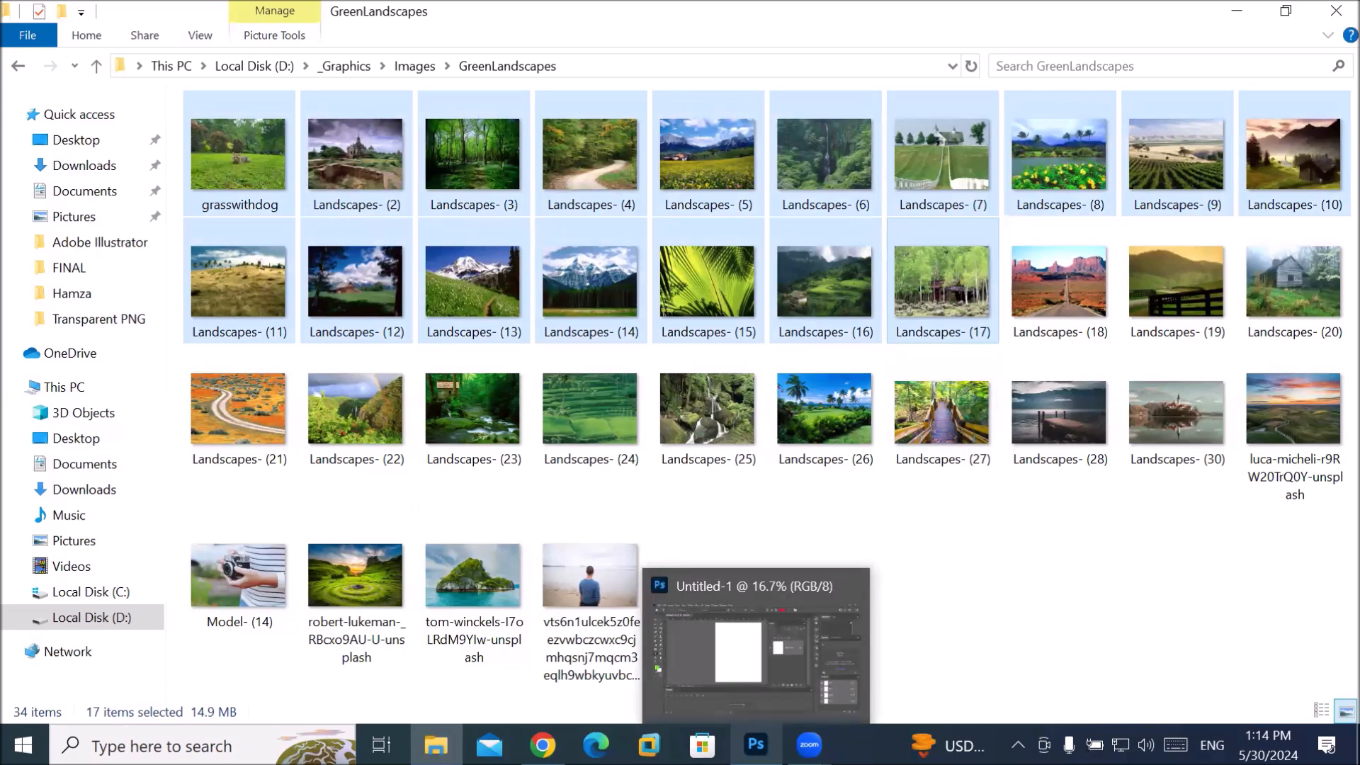
pyautogui.click(1215, 726)
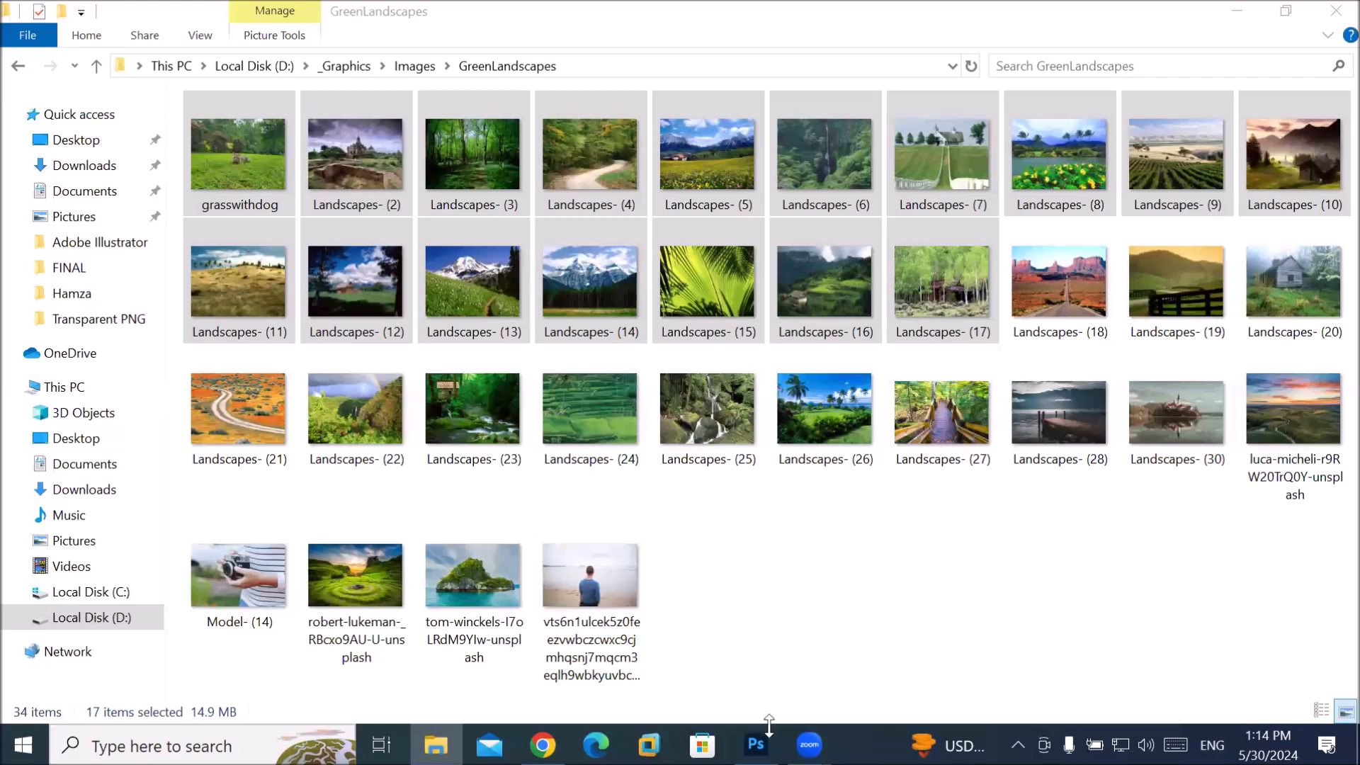
pyautogui.click(756, 743)
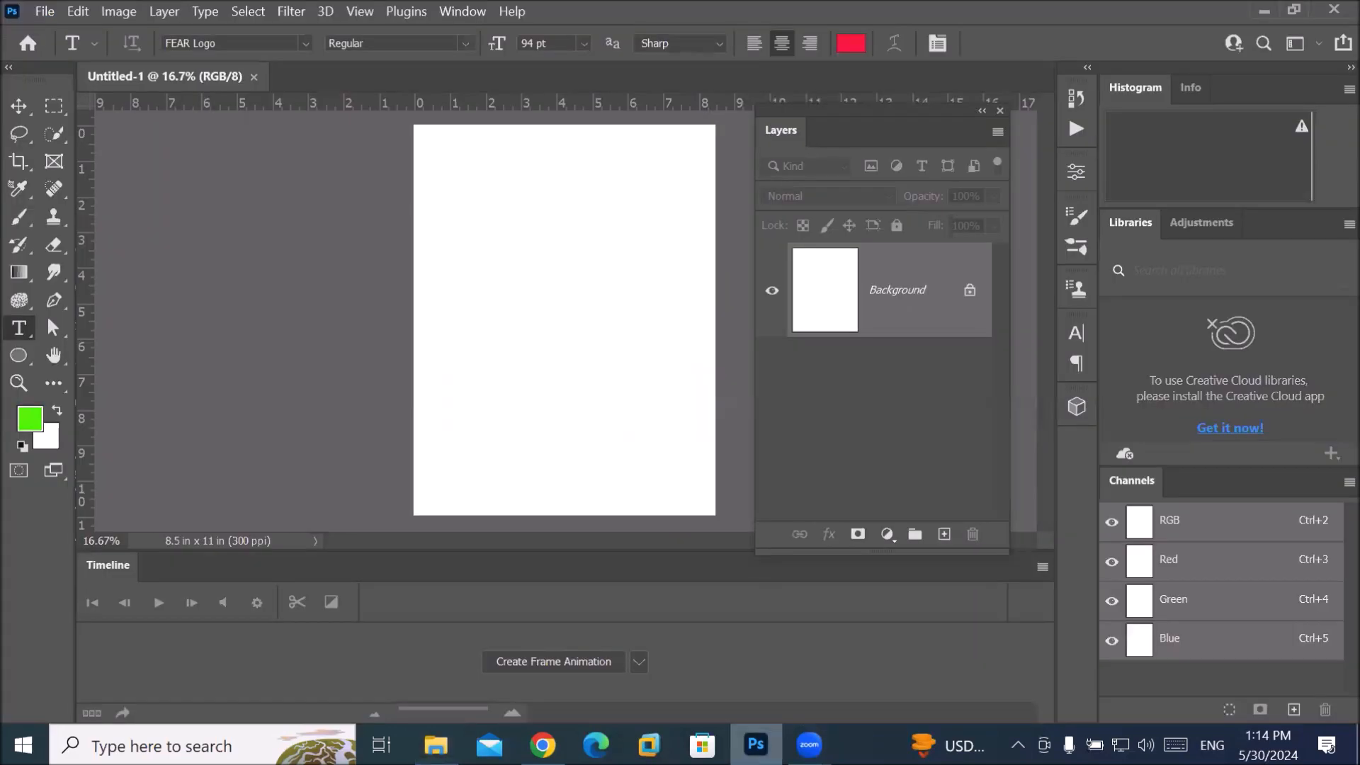
# Step: Load Landscapes- (9) through Landscapes- (20) from the GreenLandscapes folder as a layer stack using the Load Files into Stack script
pyautogui.click(53, 10)
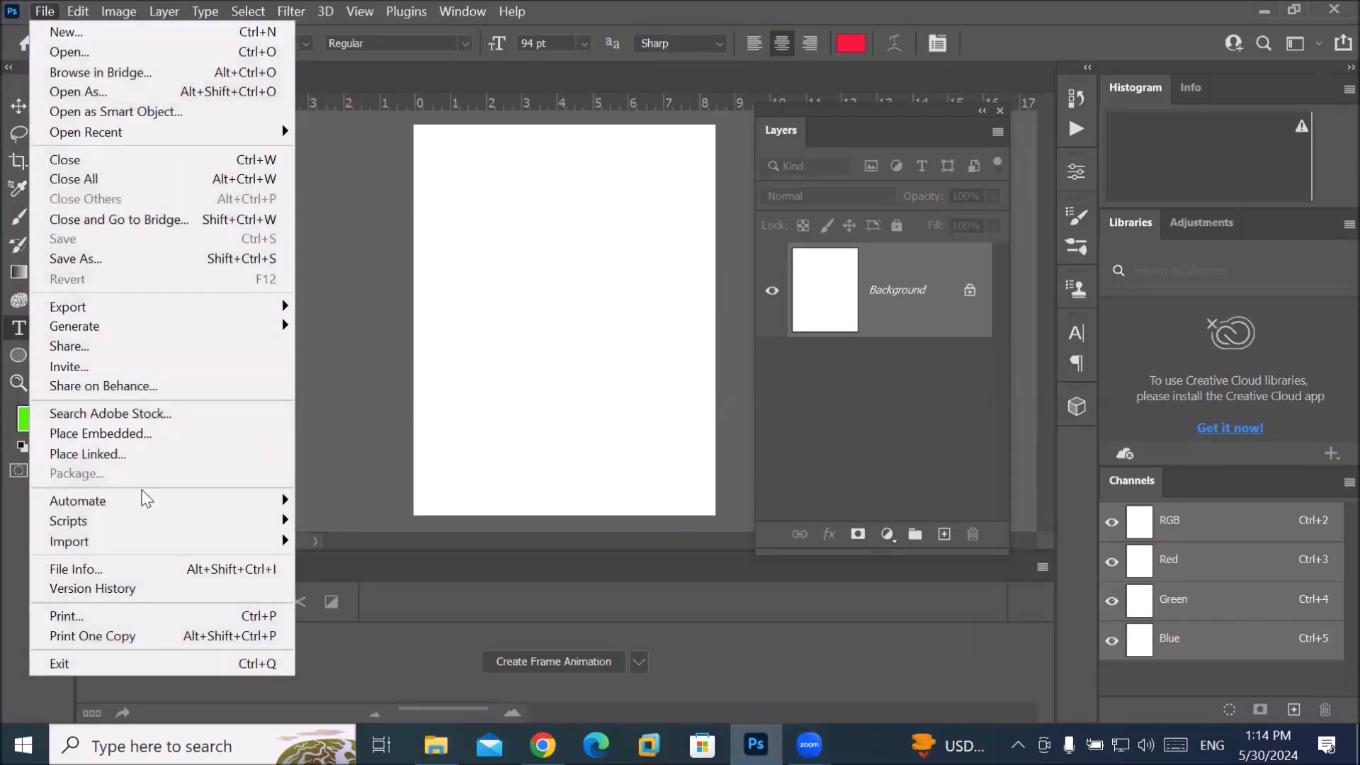
pyautogui.moveTo(150, 522)
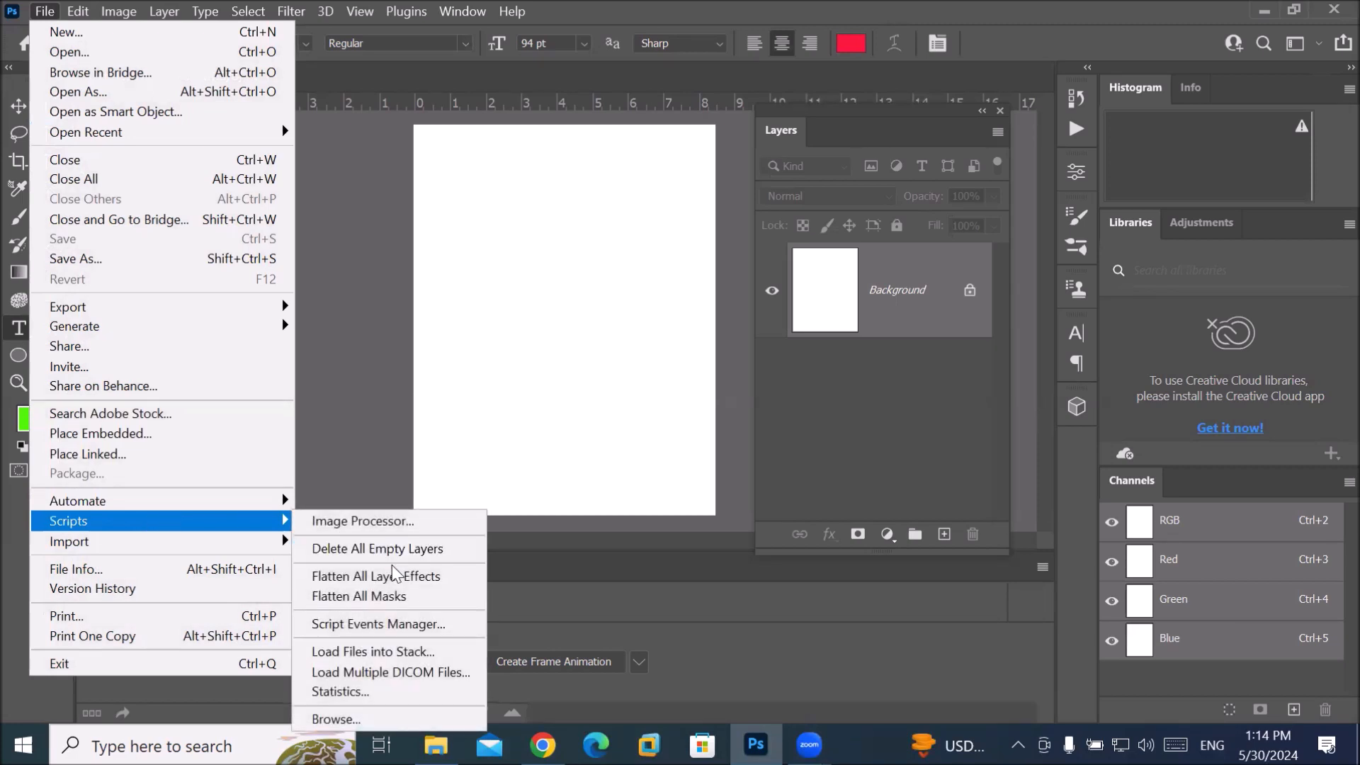
pyautogui.click(419, 651)
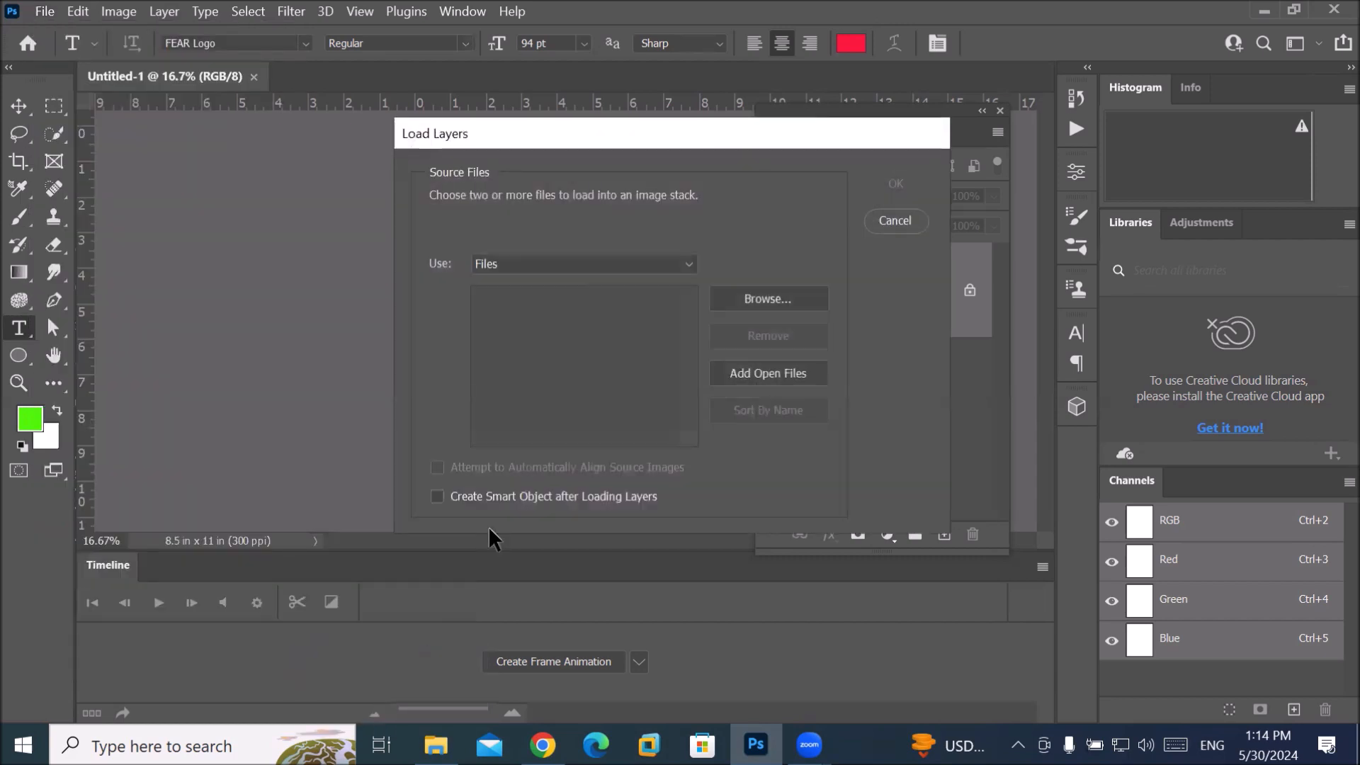
pyautogui.click(775, 309)
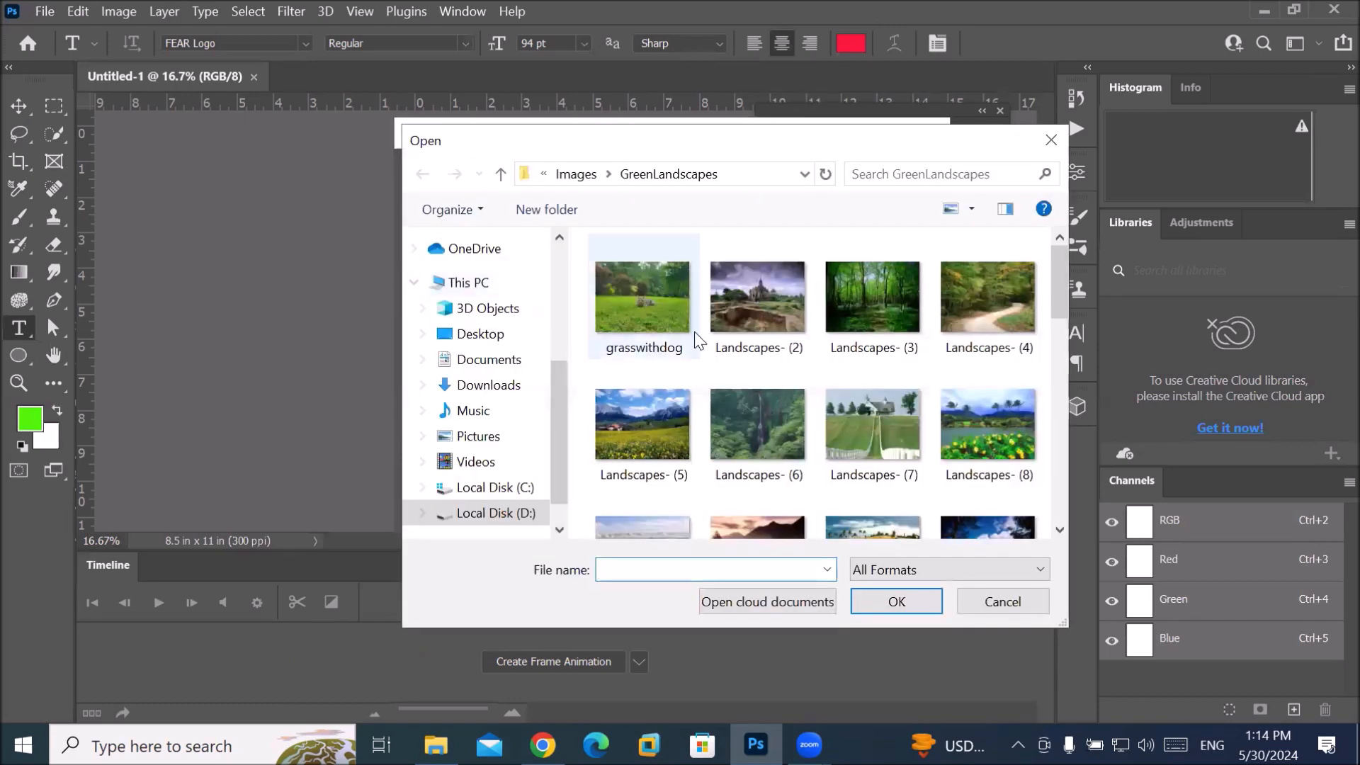
pyautogui.scroll(-3, 693, 331)
pyautogui.click(659, 255)
pyautogui.scroll(1, 662, 269)
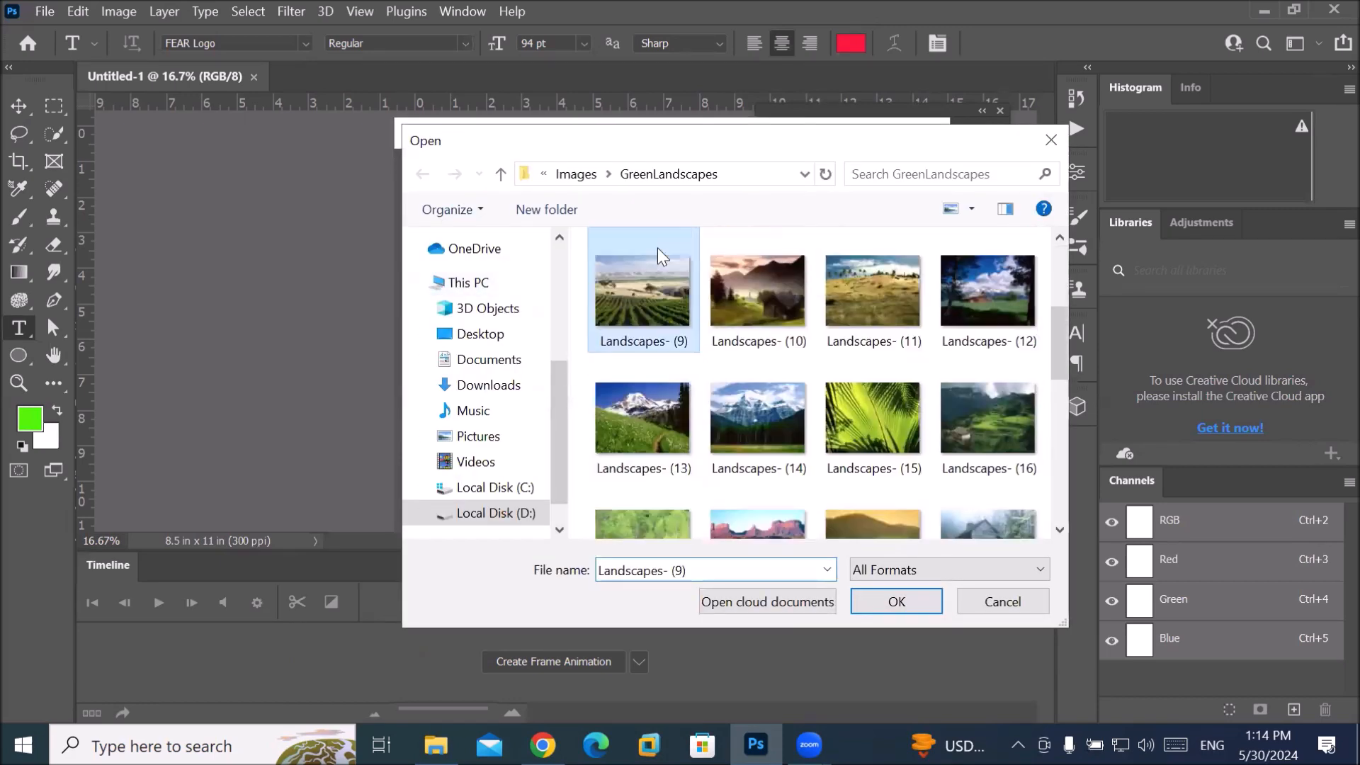
pyautogui.keyDown('shift'); pyautogui.click(990, 531); pyautogui.keyUp('shift')
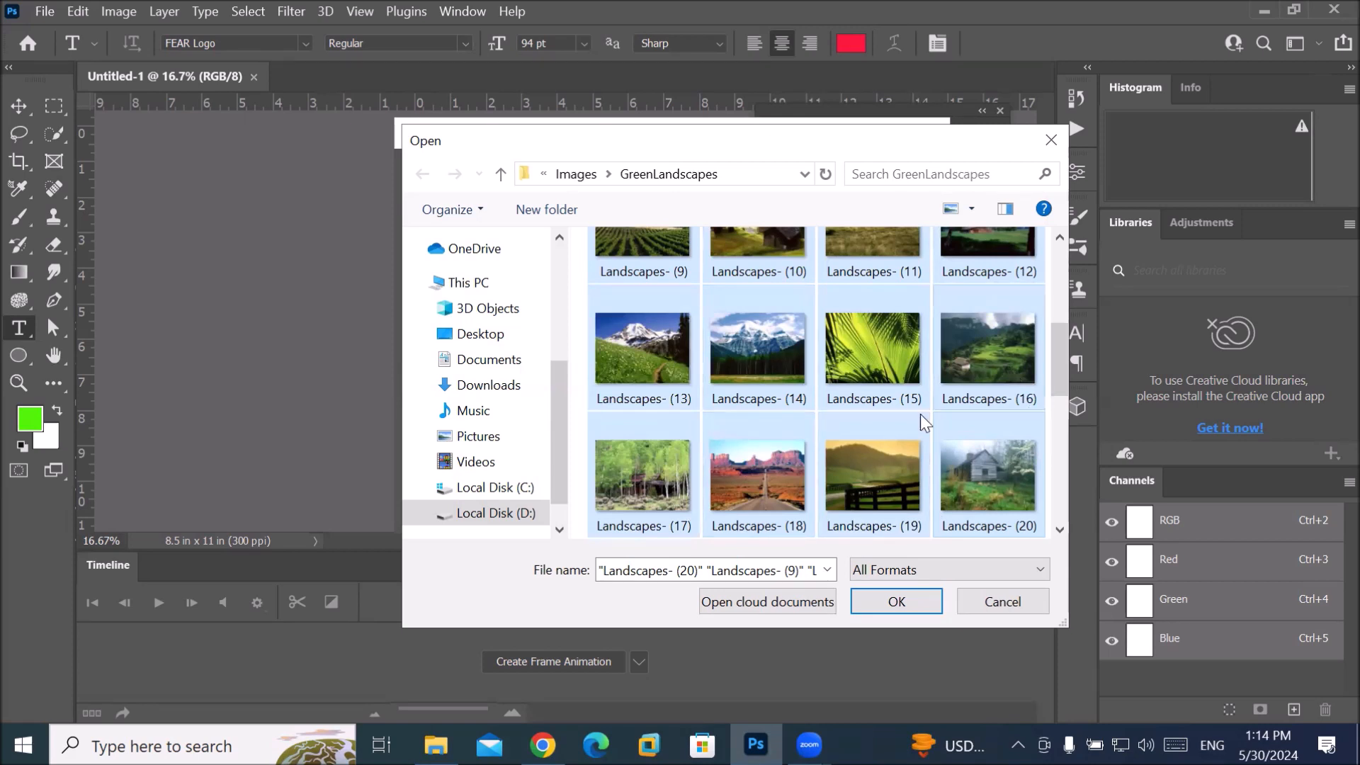
pyautogui.click(892, 596)
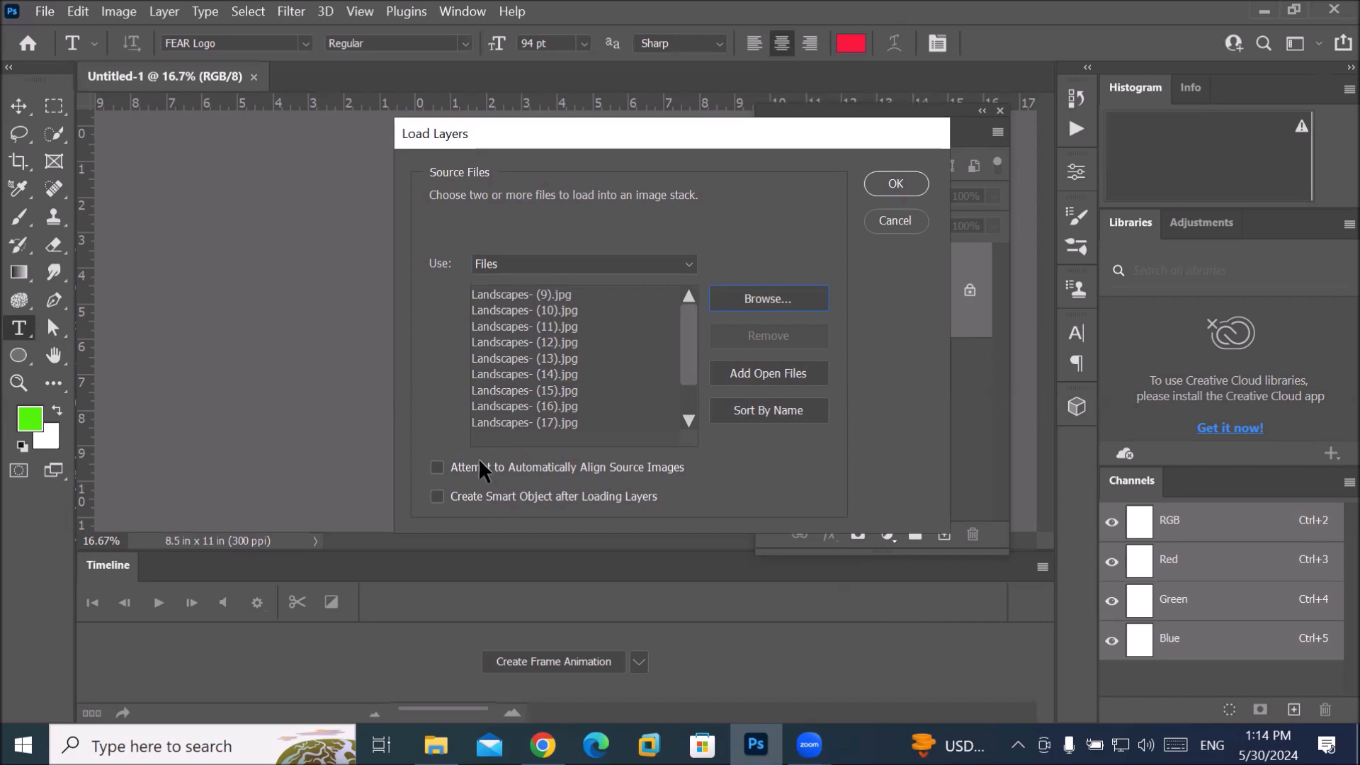
pyautogui.click(884, 184)
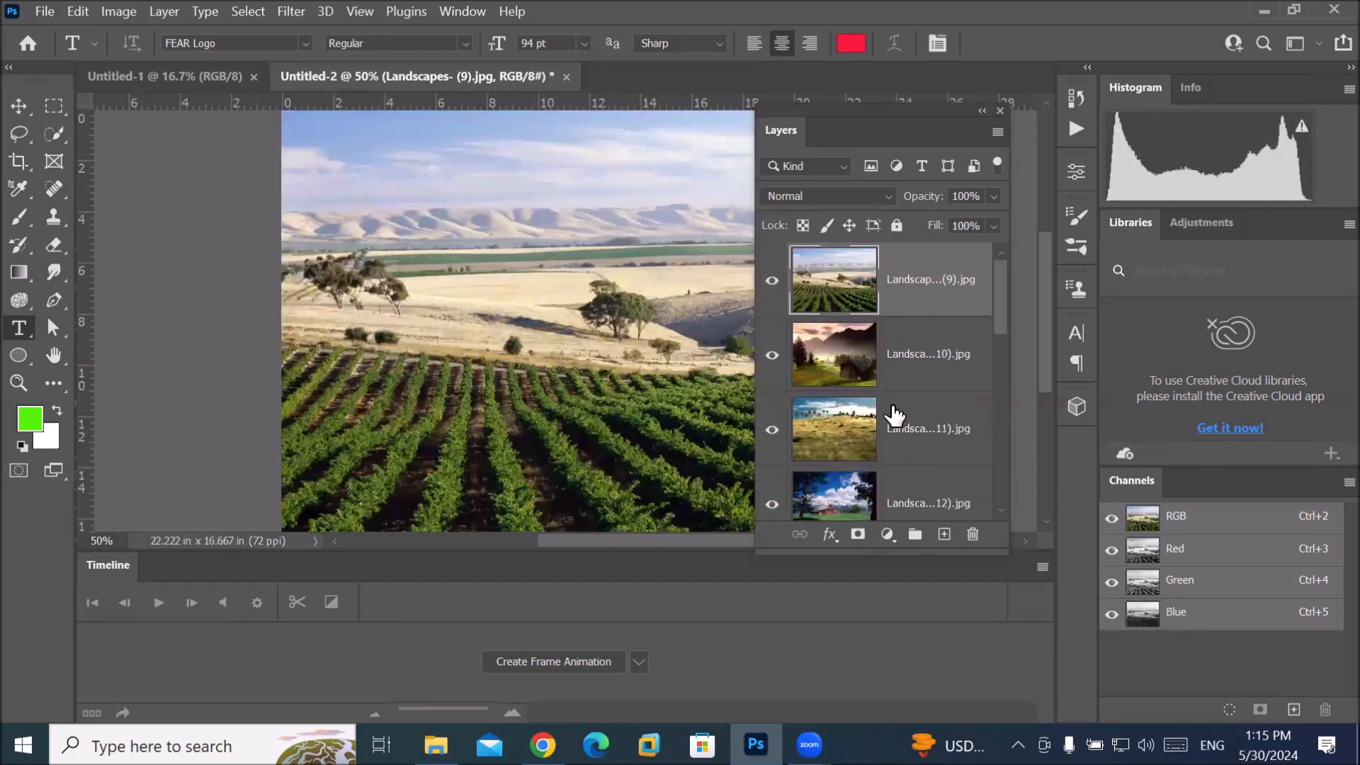
# Step: Enlarge the layer list and look through all the loaded landscape layers
pyautogui.moveTo(920, 554); pyautogui.dragTo(927, 701)
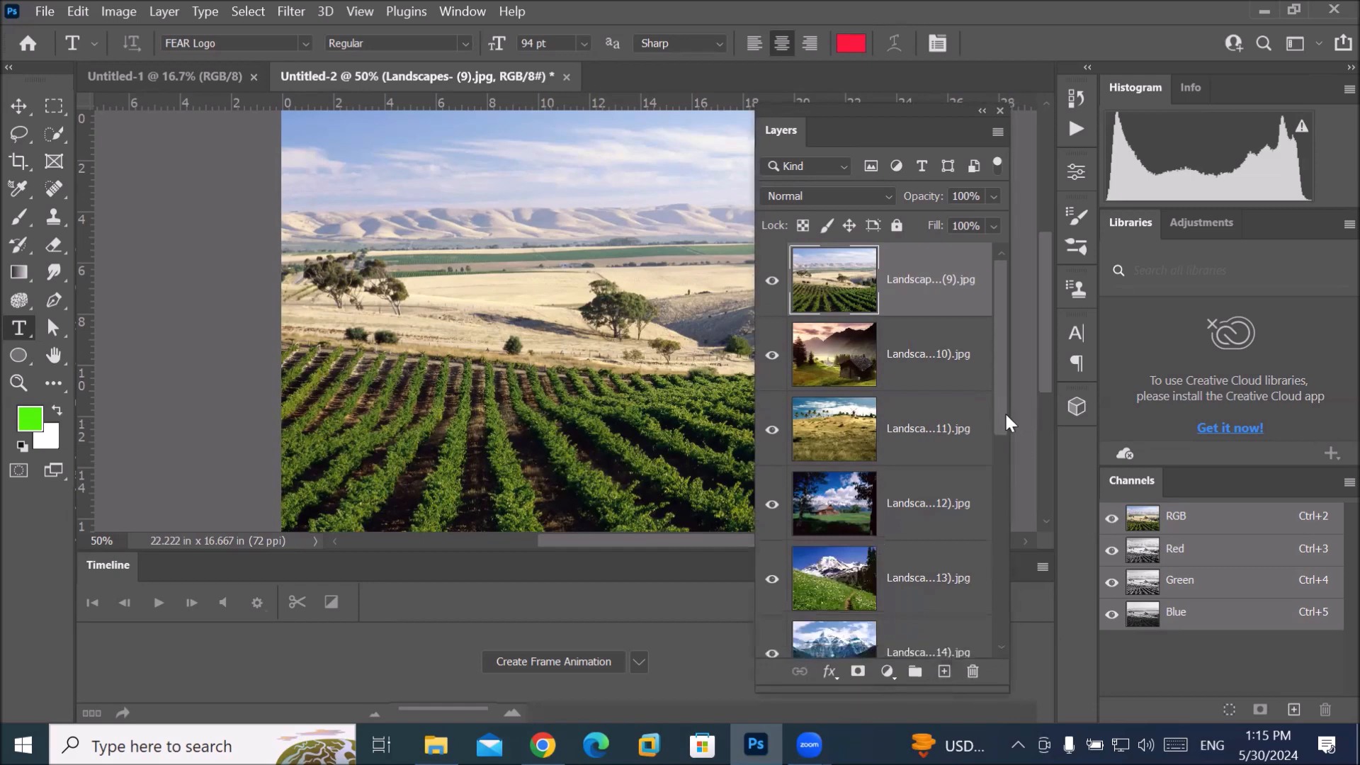
pyautogui.moveTo(1001, 418); pyautogui.dragTo(987, 643)
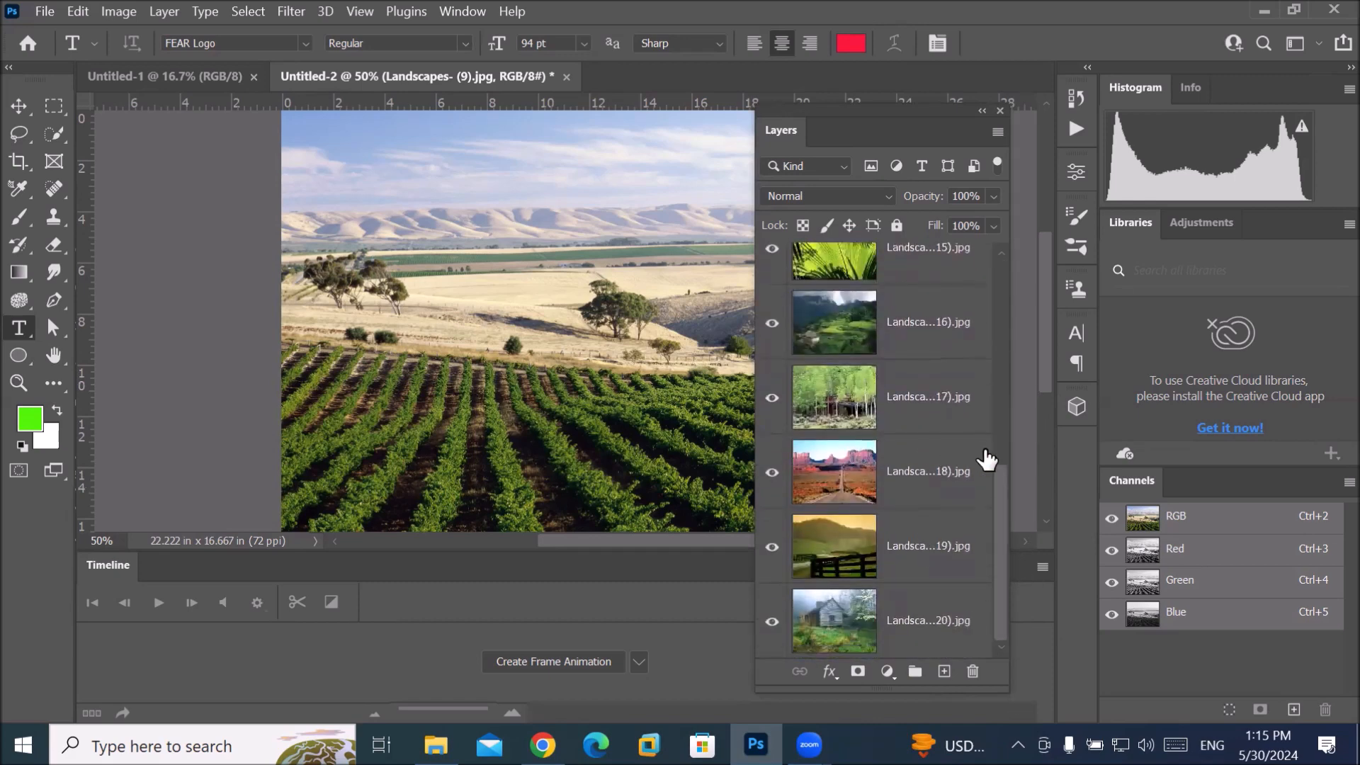
pyautogui.moveTo(1000, 493); pyautogui.dragTo(993, 215)
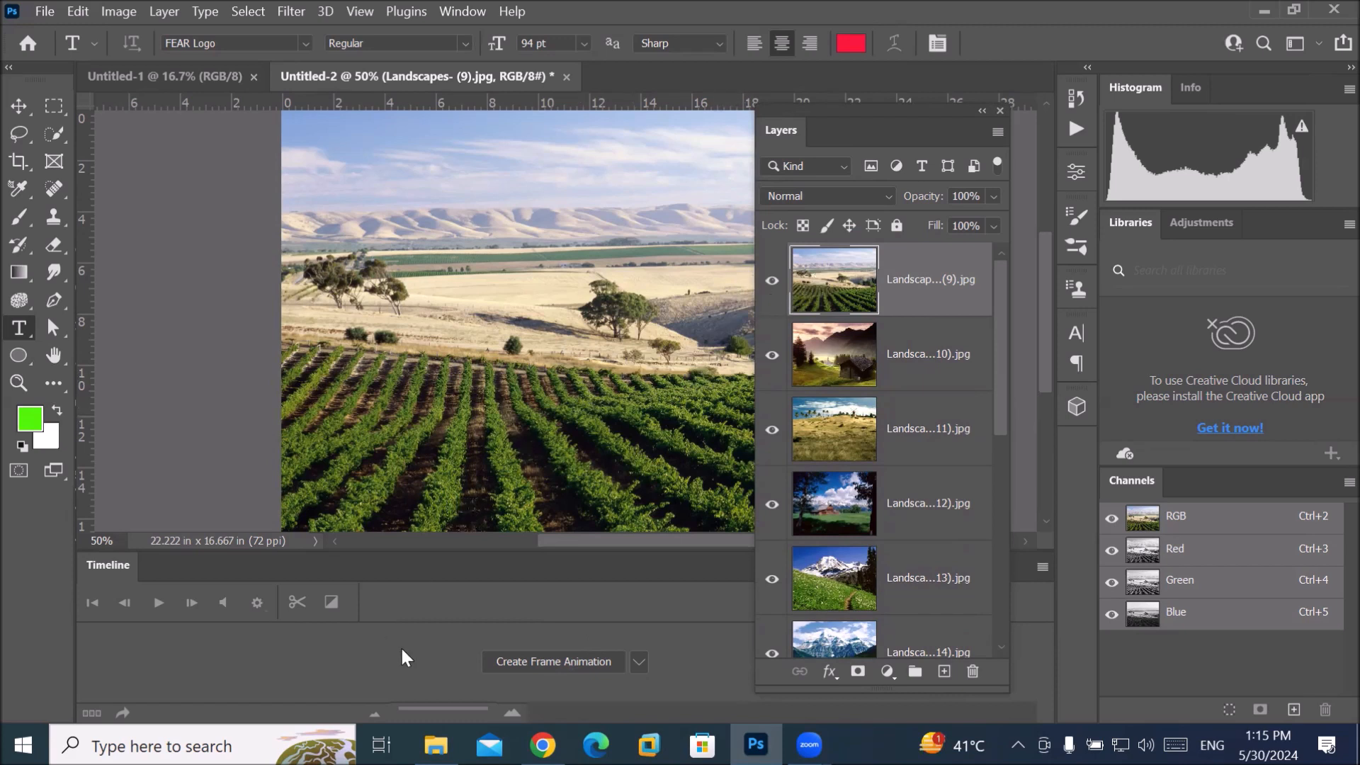
# Step: Create a frame animation and make its frames from the loaded landscape layers
pyautogui.click(558, 664)
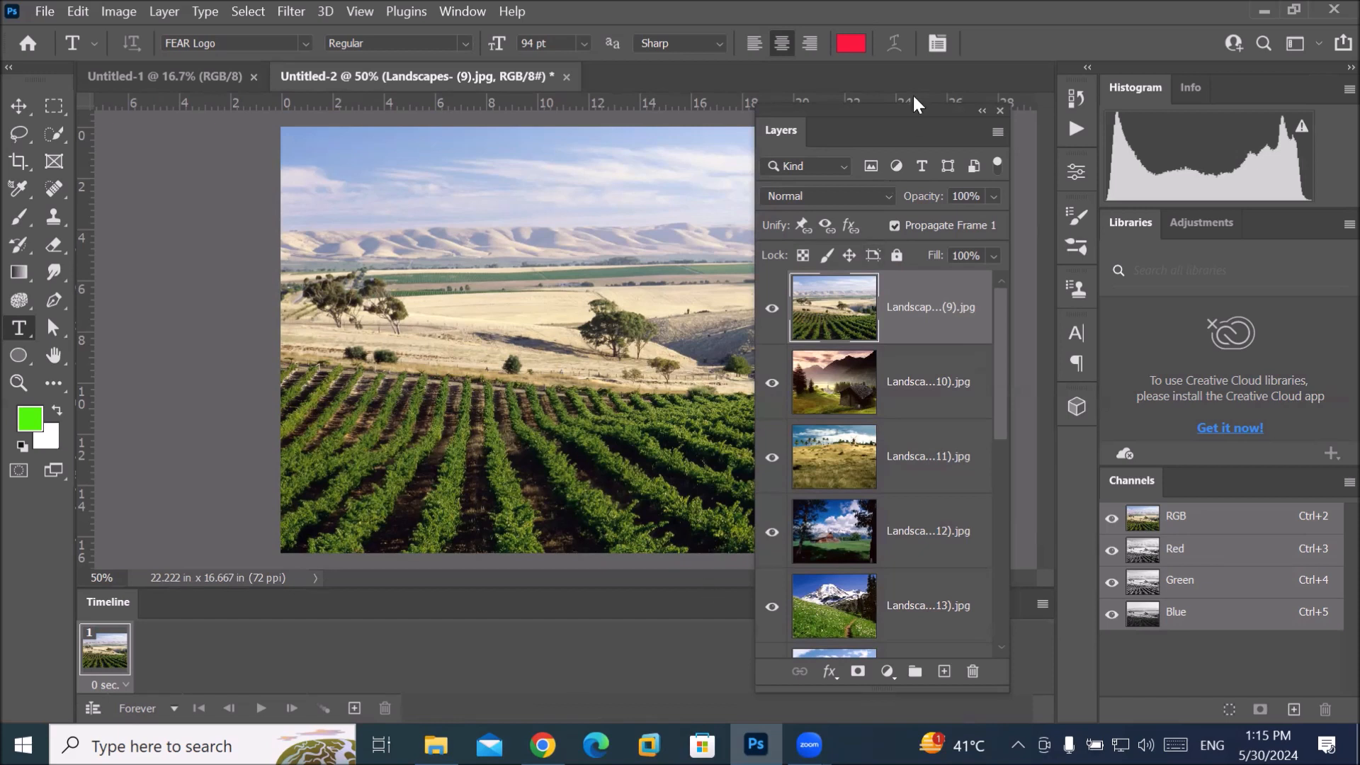
pyautogui.moveTo(889, 691); pyautogui.dragTo(911, 490)
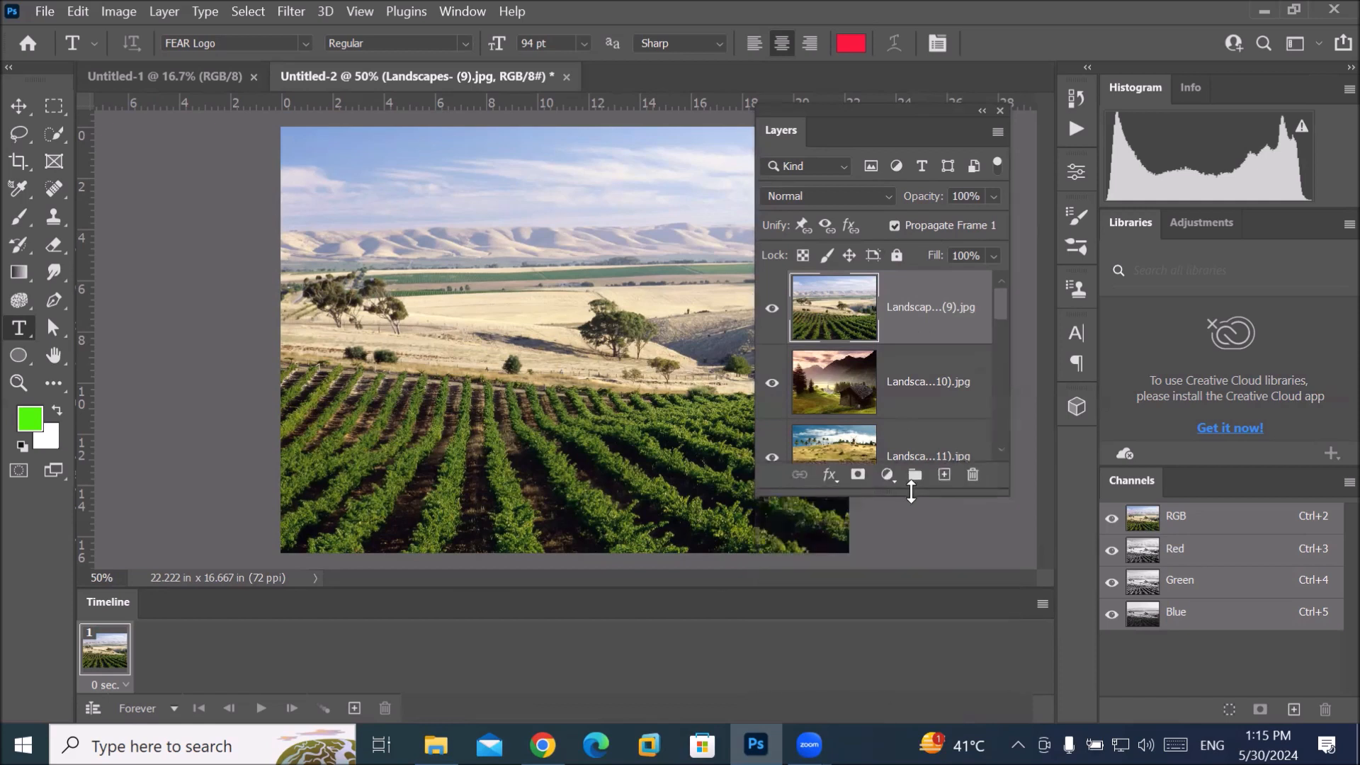
pyautogui.click(1043, 604)
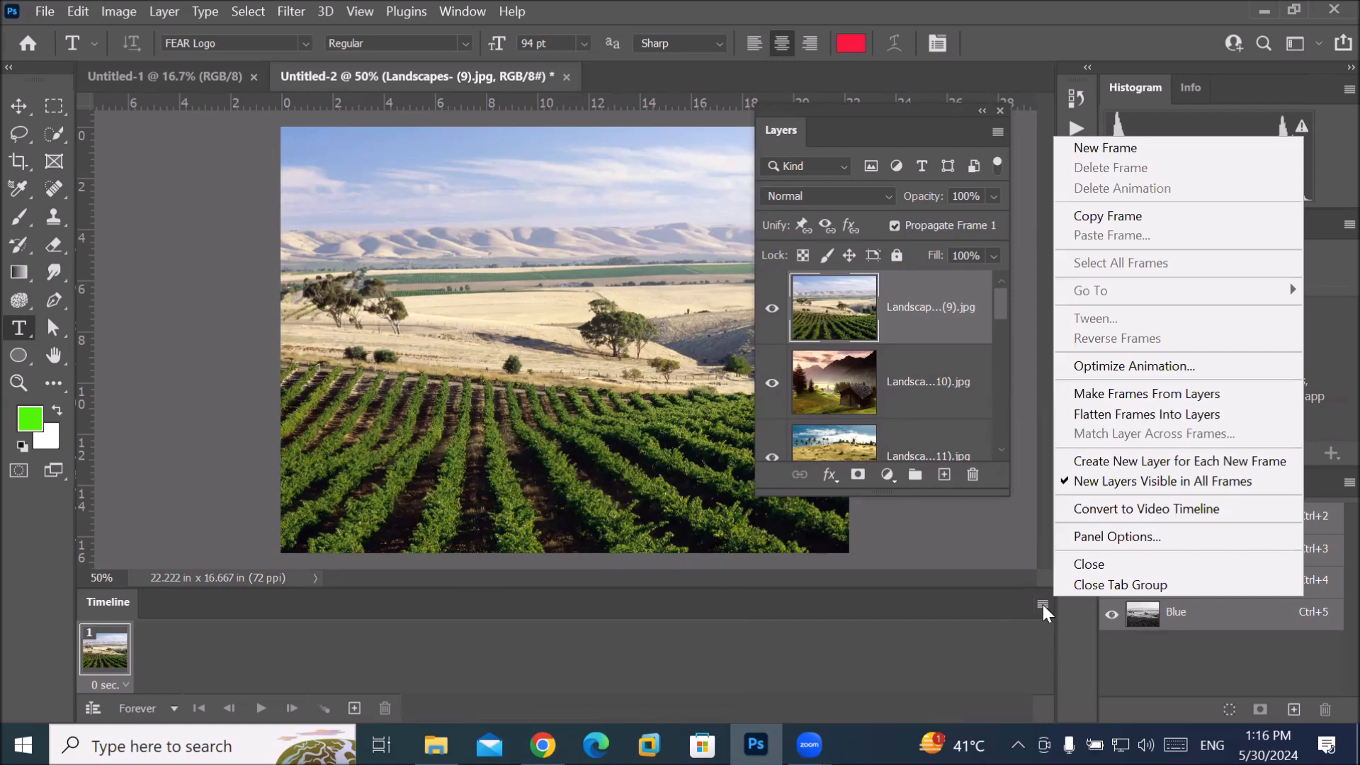
pyautogui.click(1172, 402)
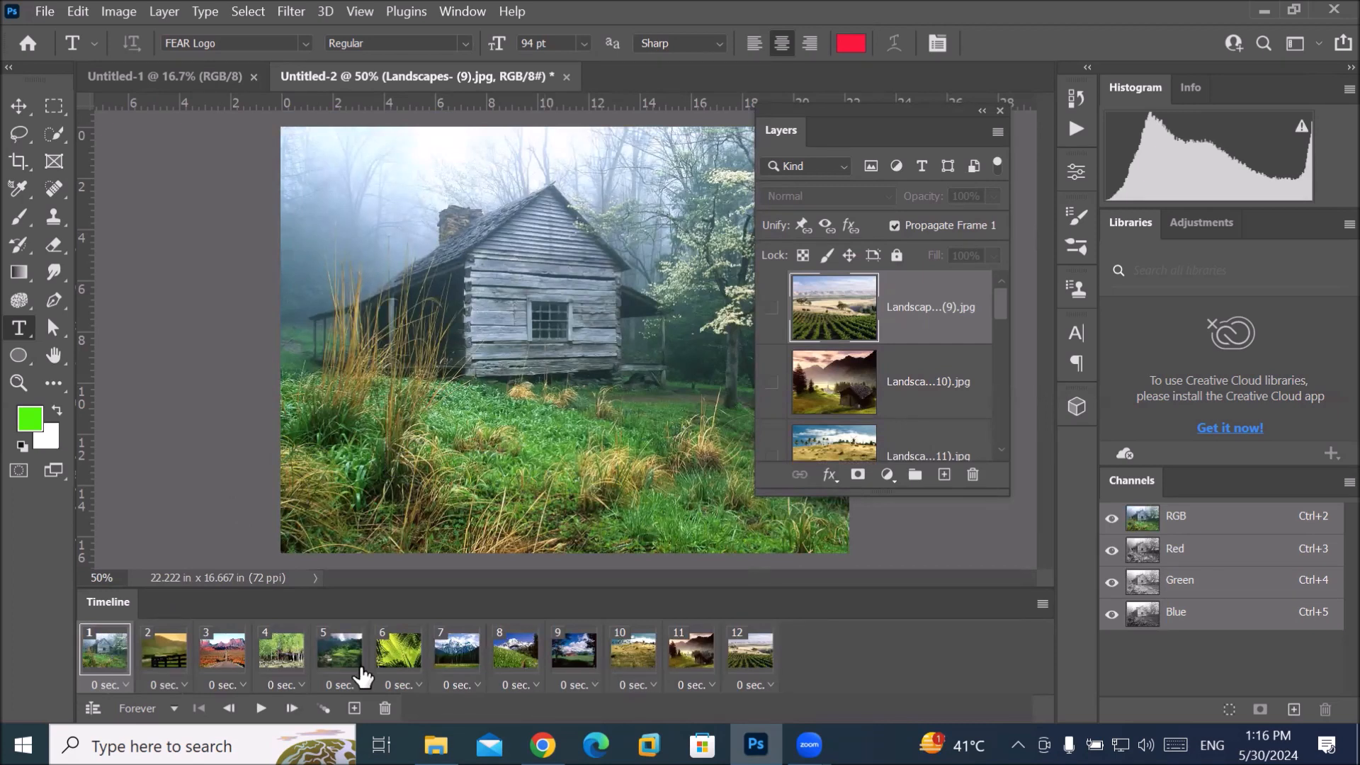
pyautogui.click(126, 684)
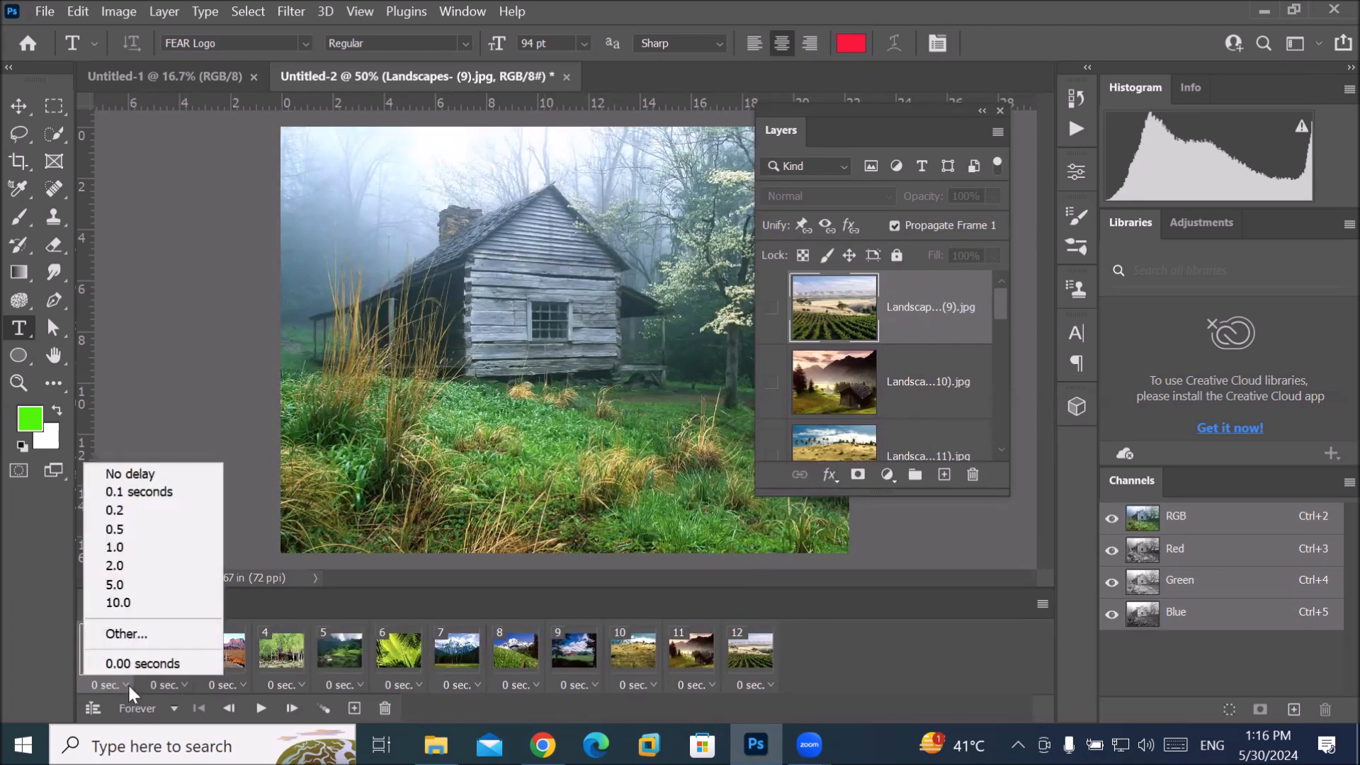
pyautogui.click(180, 682)
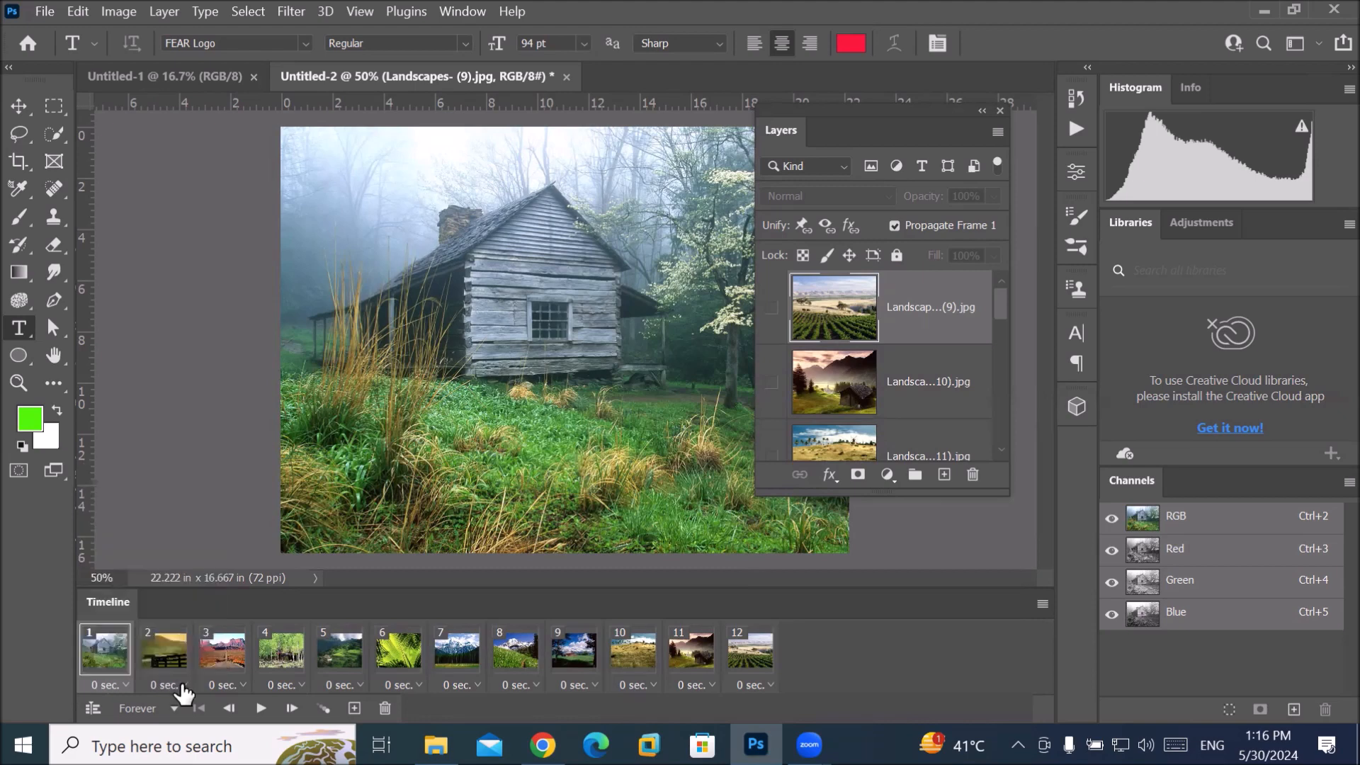
pyautogui.click(184, 684)
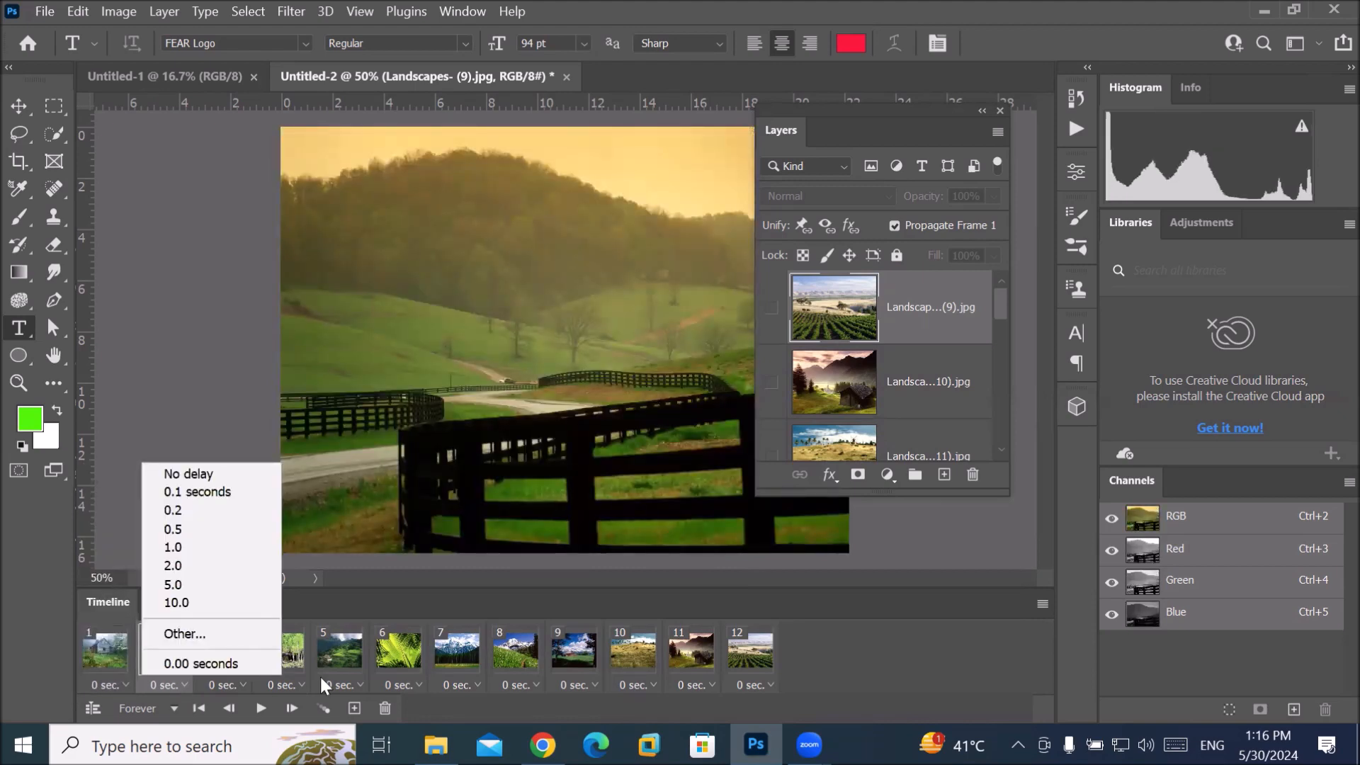
pyautogui.click(804, 681)
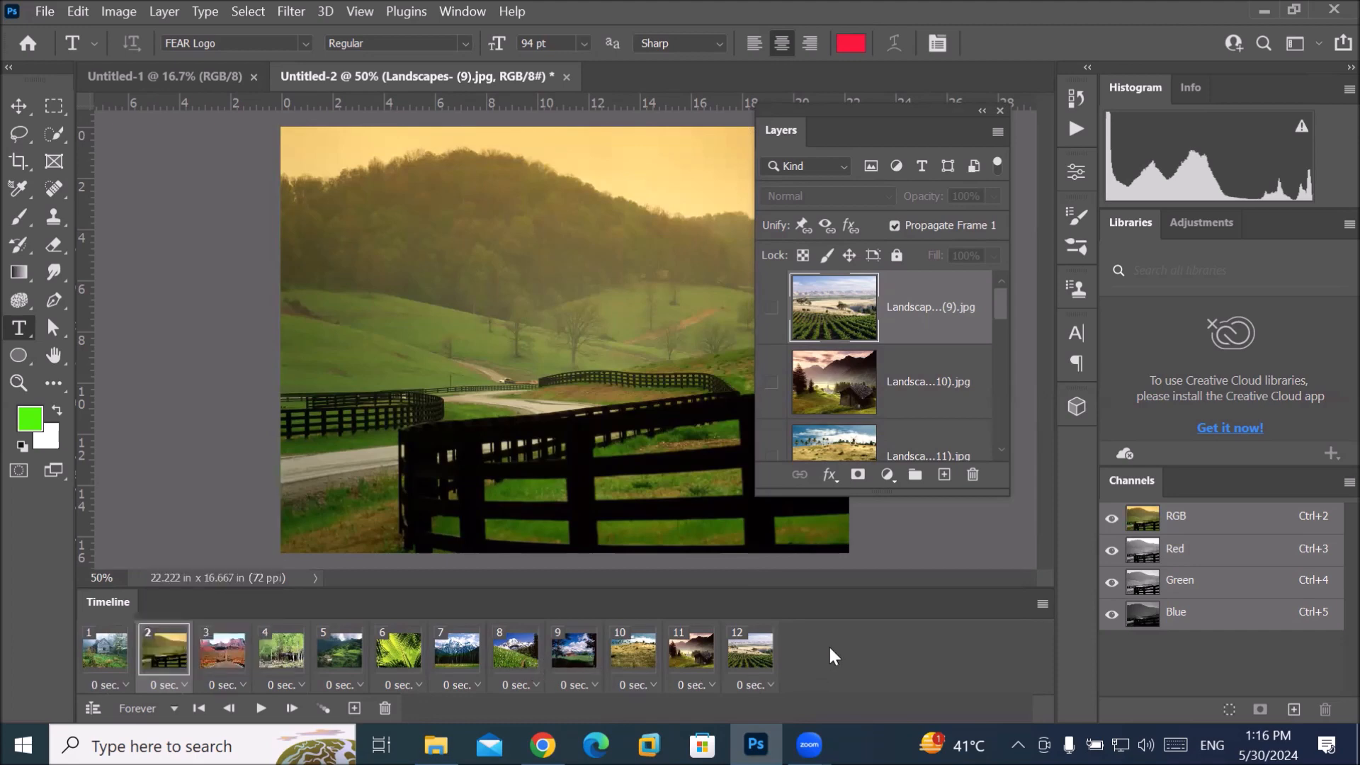
# Step: Set the delay of all 12 animation frames to 0.2 seconds and play the animation
pyautogui.click(111, 648)
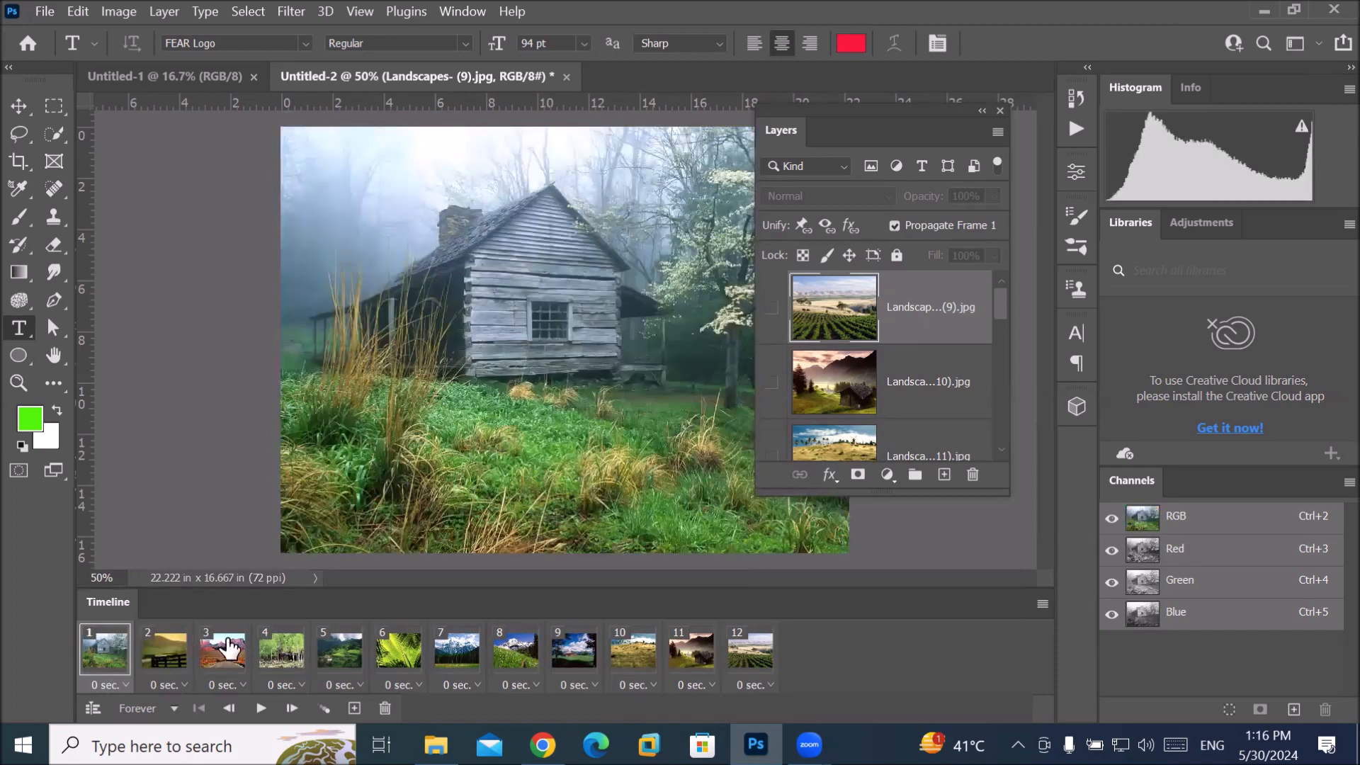
pyautogui.keyDown('shift'); pyautogui.click(751, 650); pyautogui.keyUp('shift')
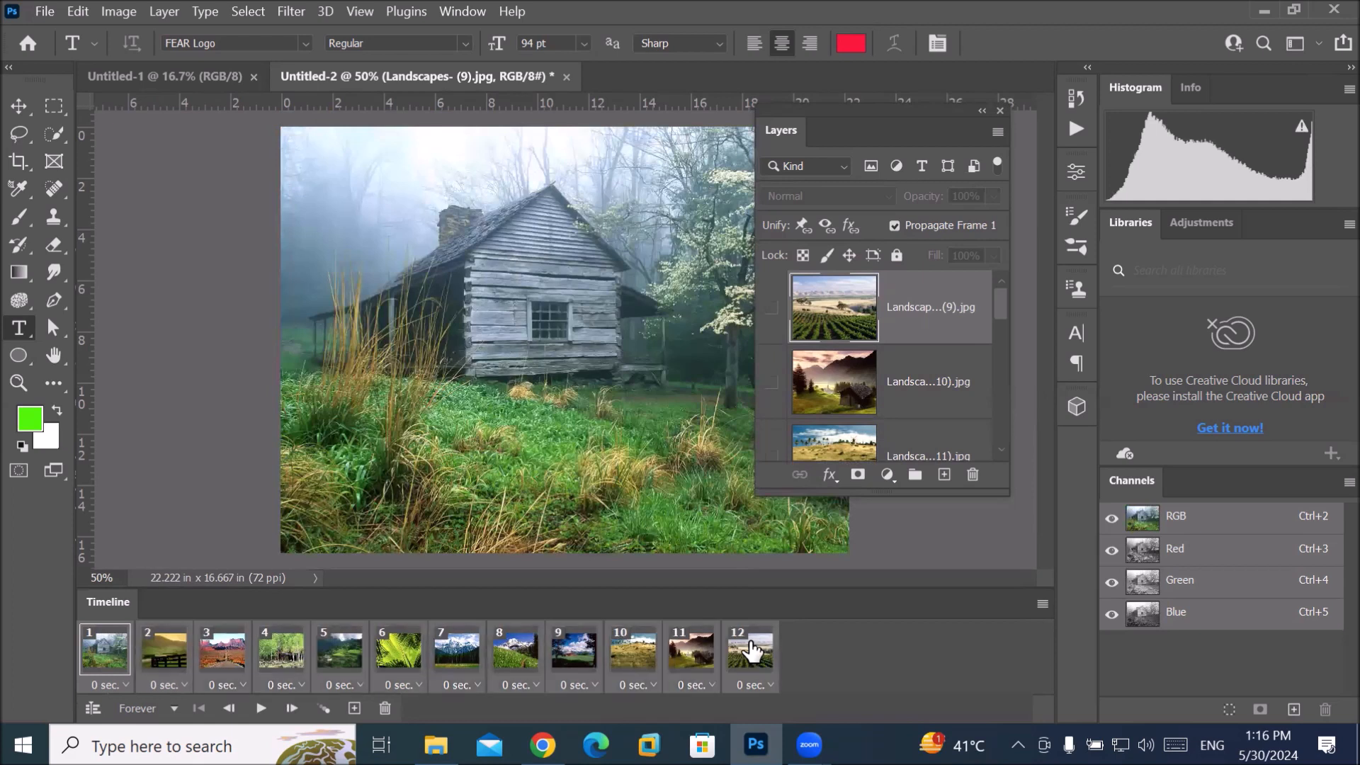
pyautogui.click(770, 685)
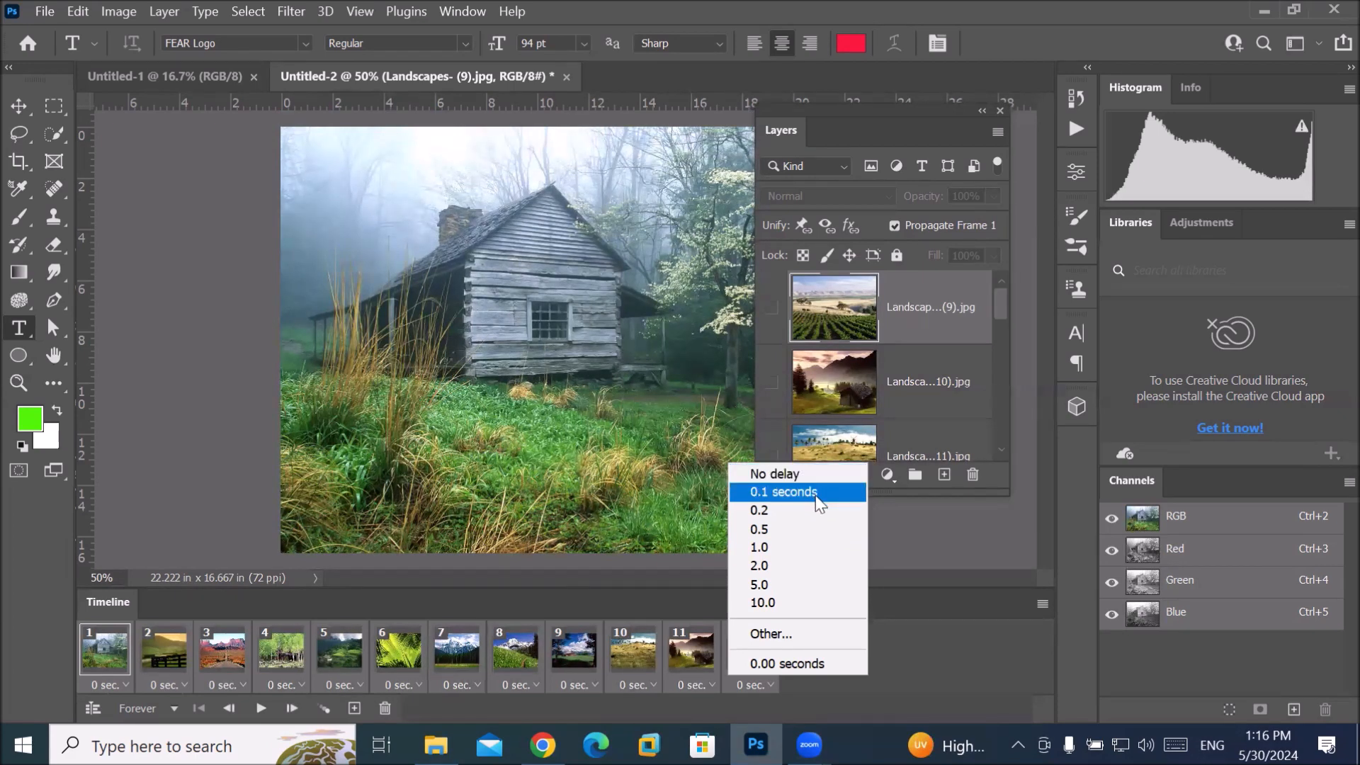
pyautogui.click(814, 512)
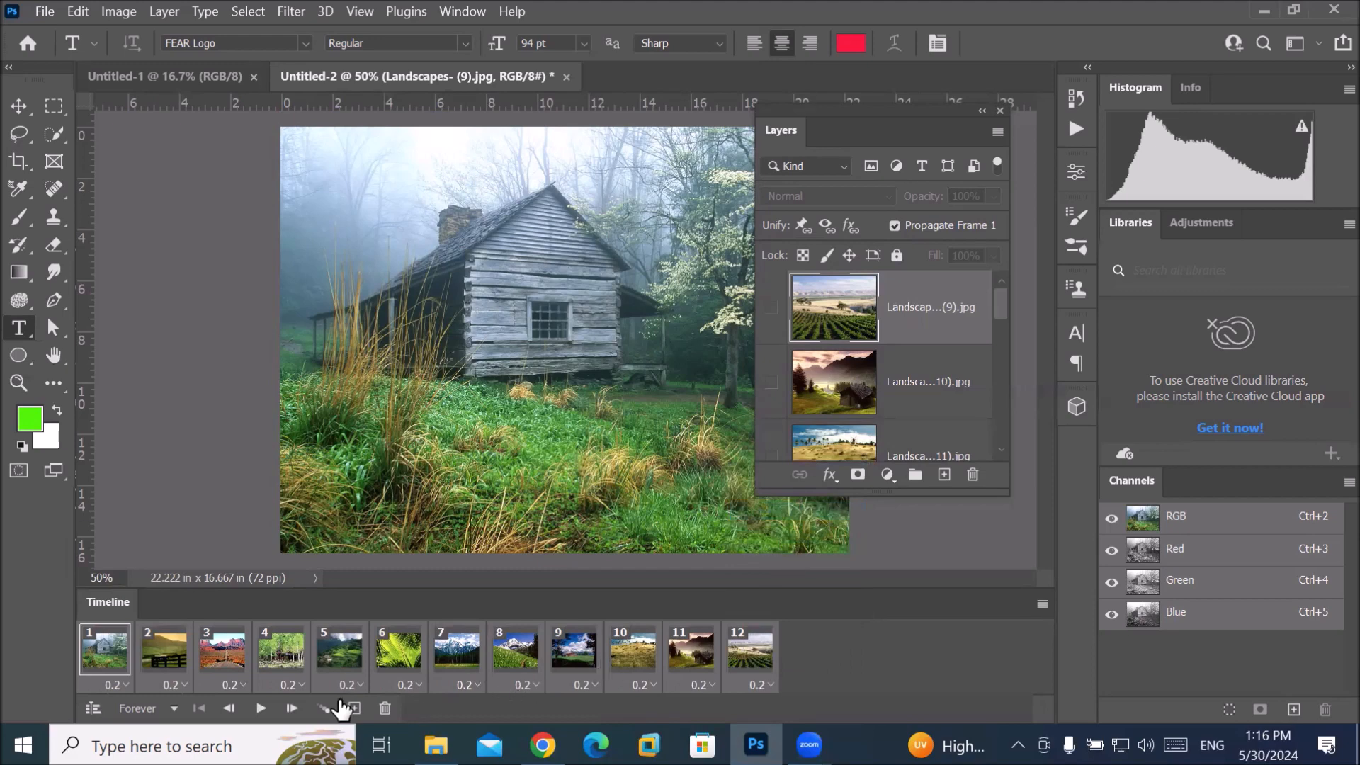
pyautogui.click(258, 709)
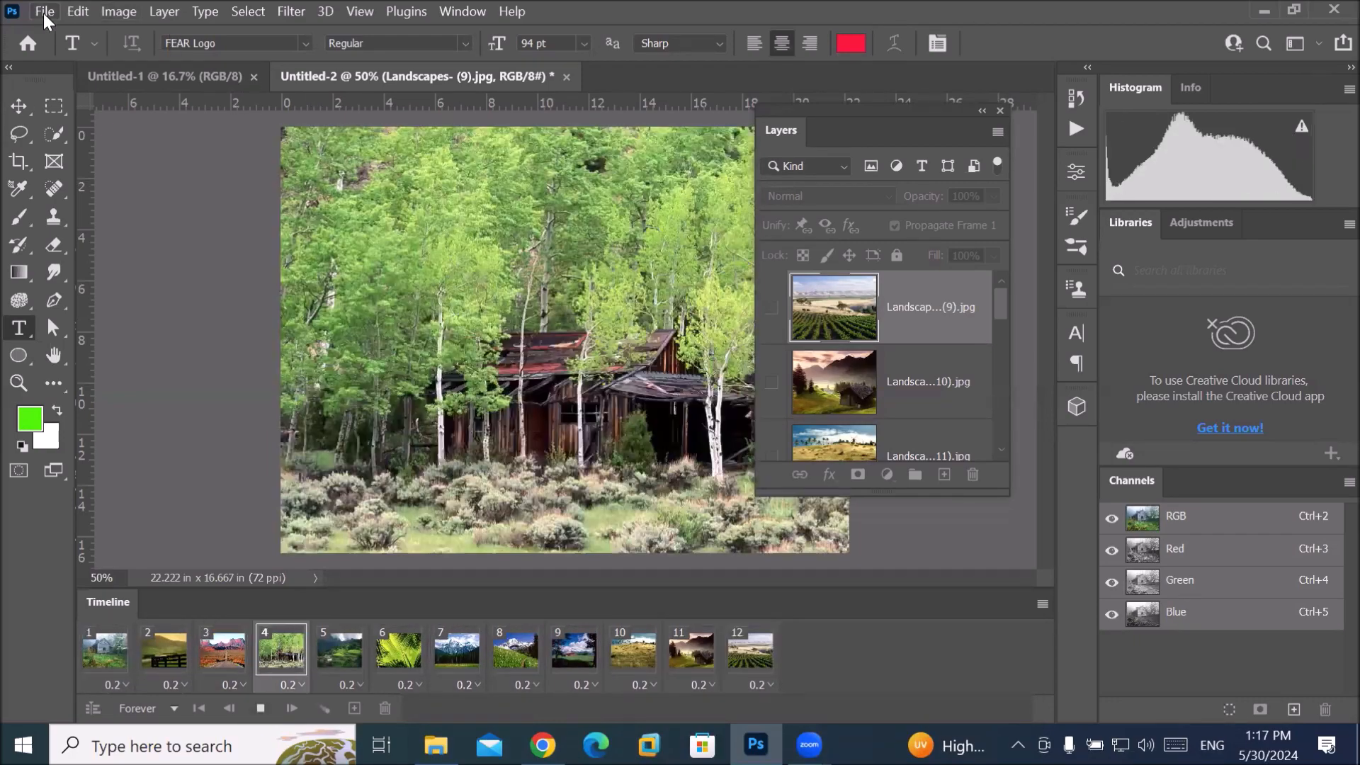
# Step: Export the animation with Save for Web (Legacy) as a GIF file named "landscapes animation"
pyautogui.click(42, 13)
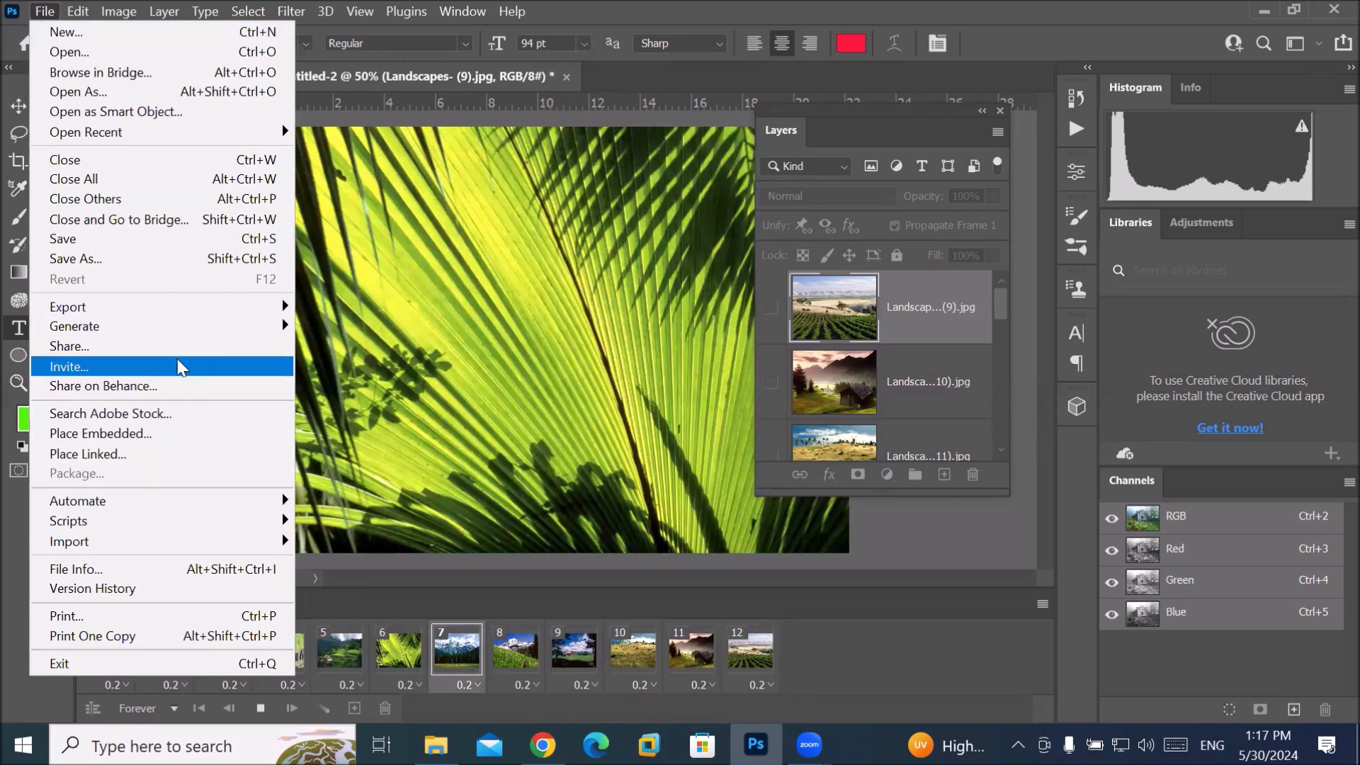
pyautogui.moveTo(202, 314)
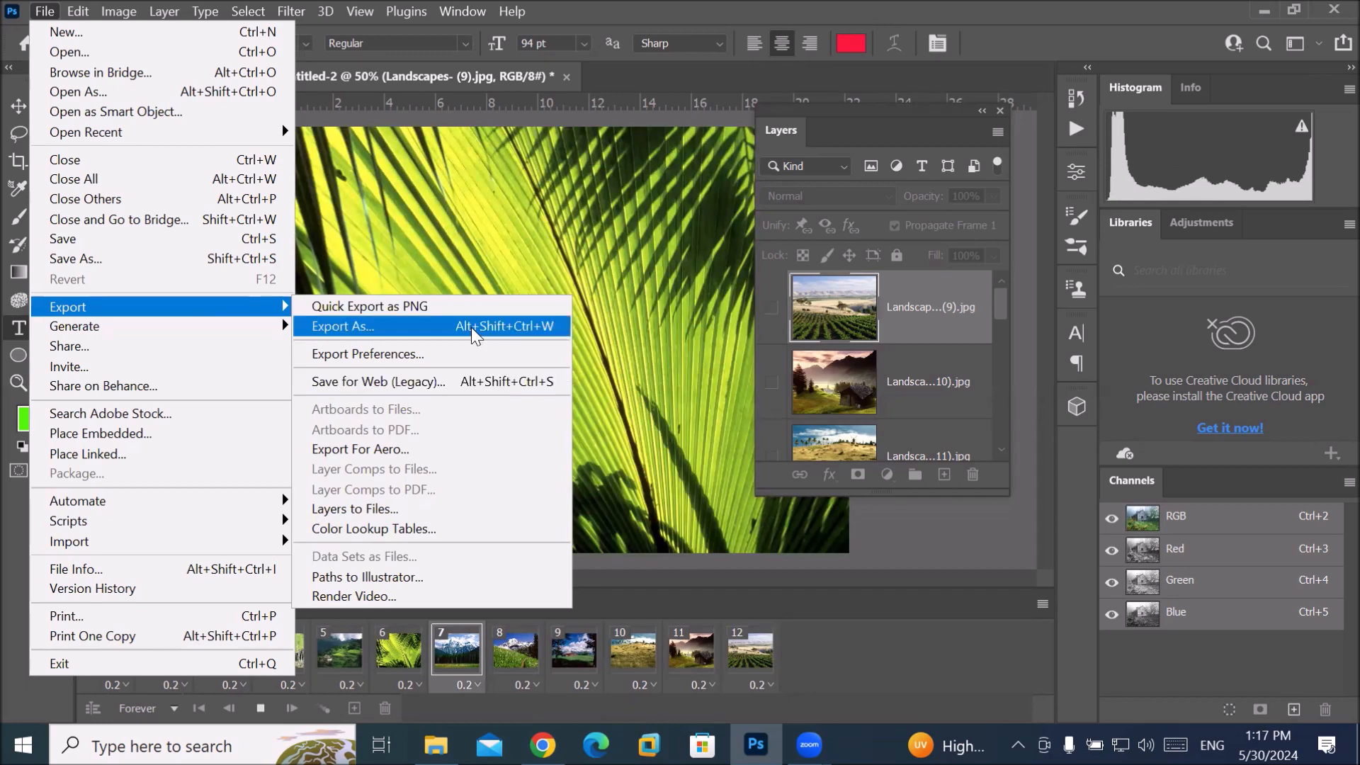
pyautogui.click(487, 381)
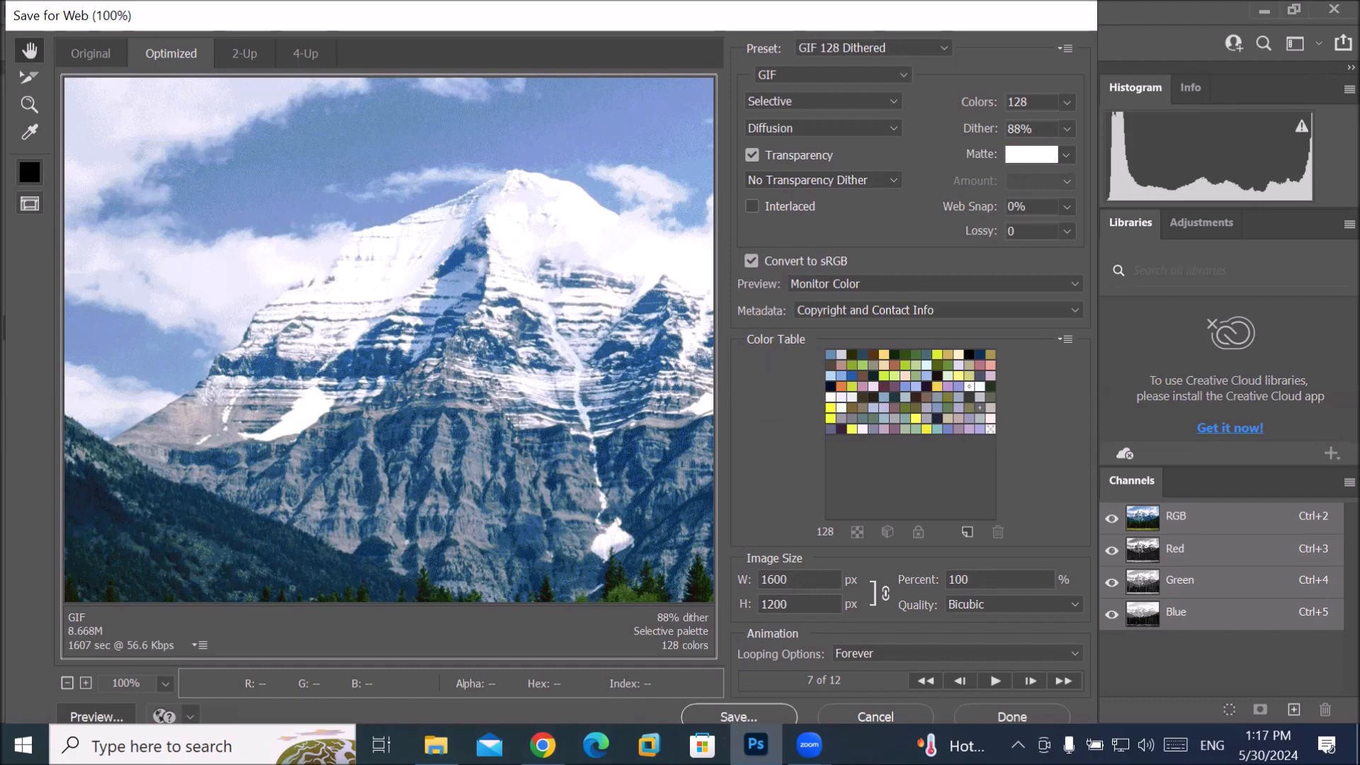
pyautogui.click(733, 715)
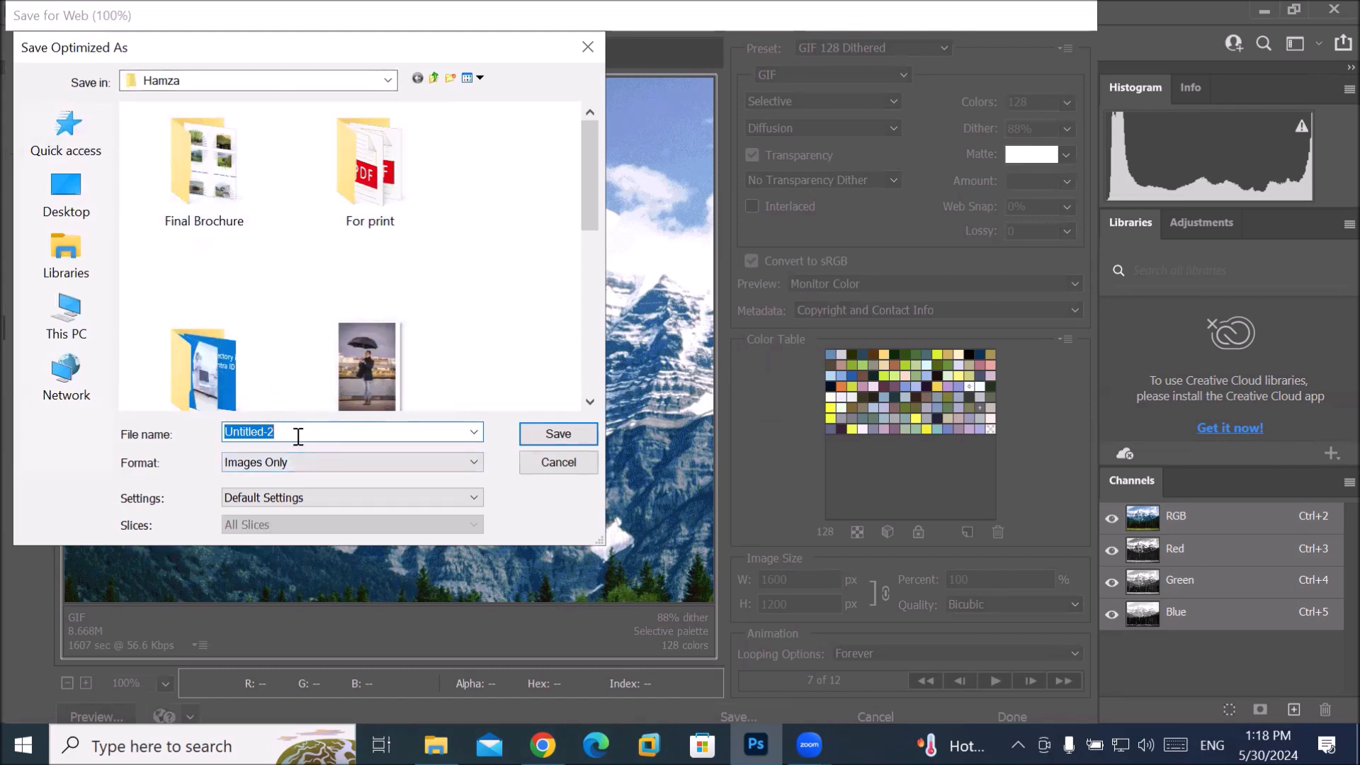
pyautogui.write('lands')
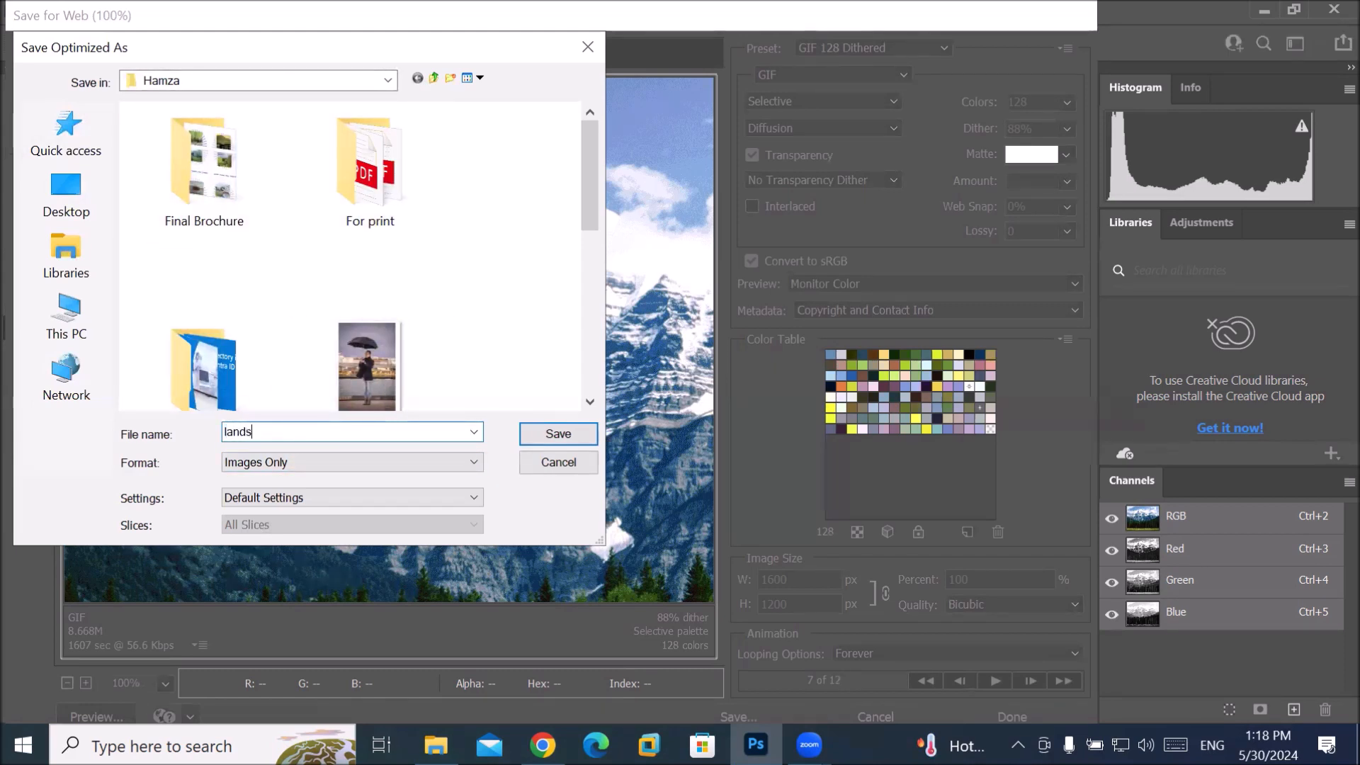
pyautogui.write('capes animation')
pyautogui.press('Return')
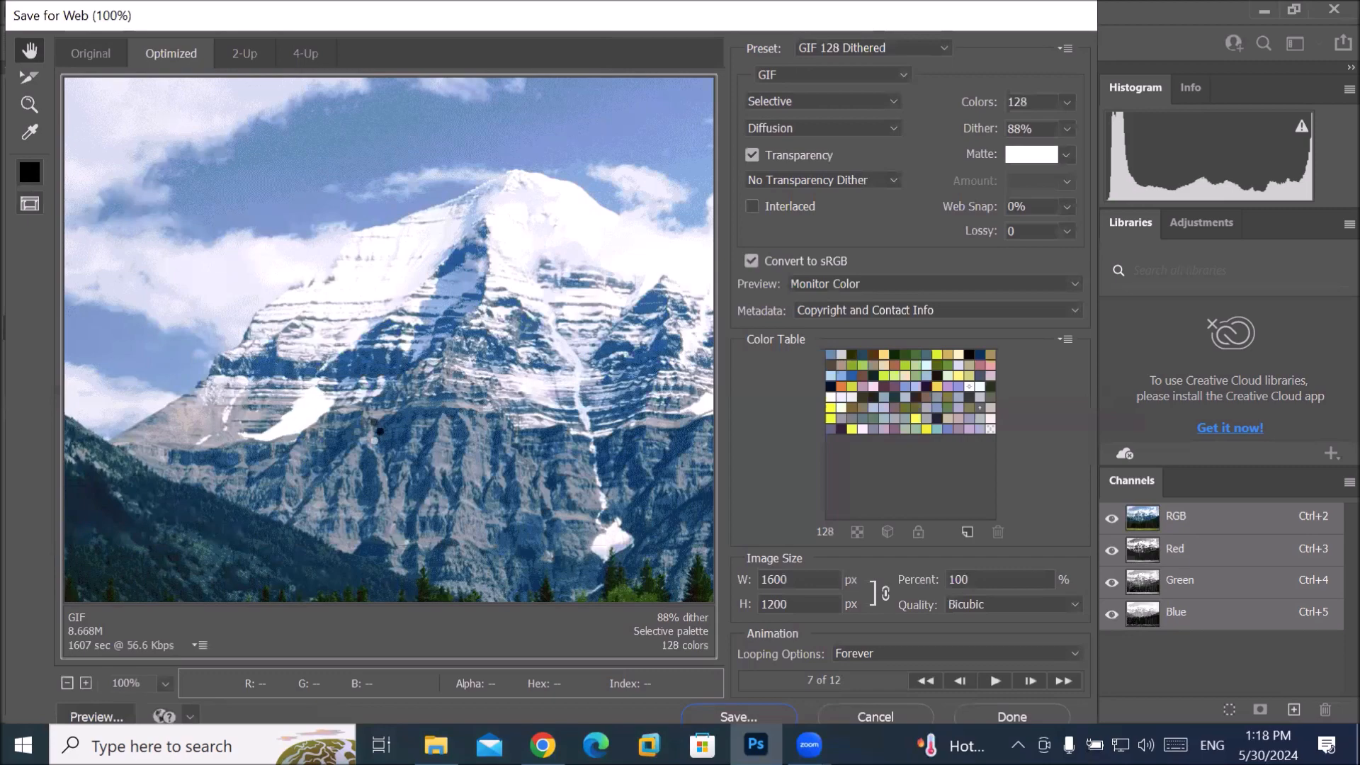
# Step: Switch to File Explorer, go to the export folder on the Desktop and open the landscapes-animation GIF to watch it
pyautogui.moveTo(435, 745)
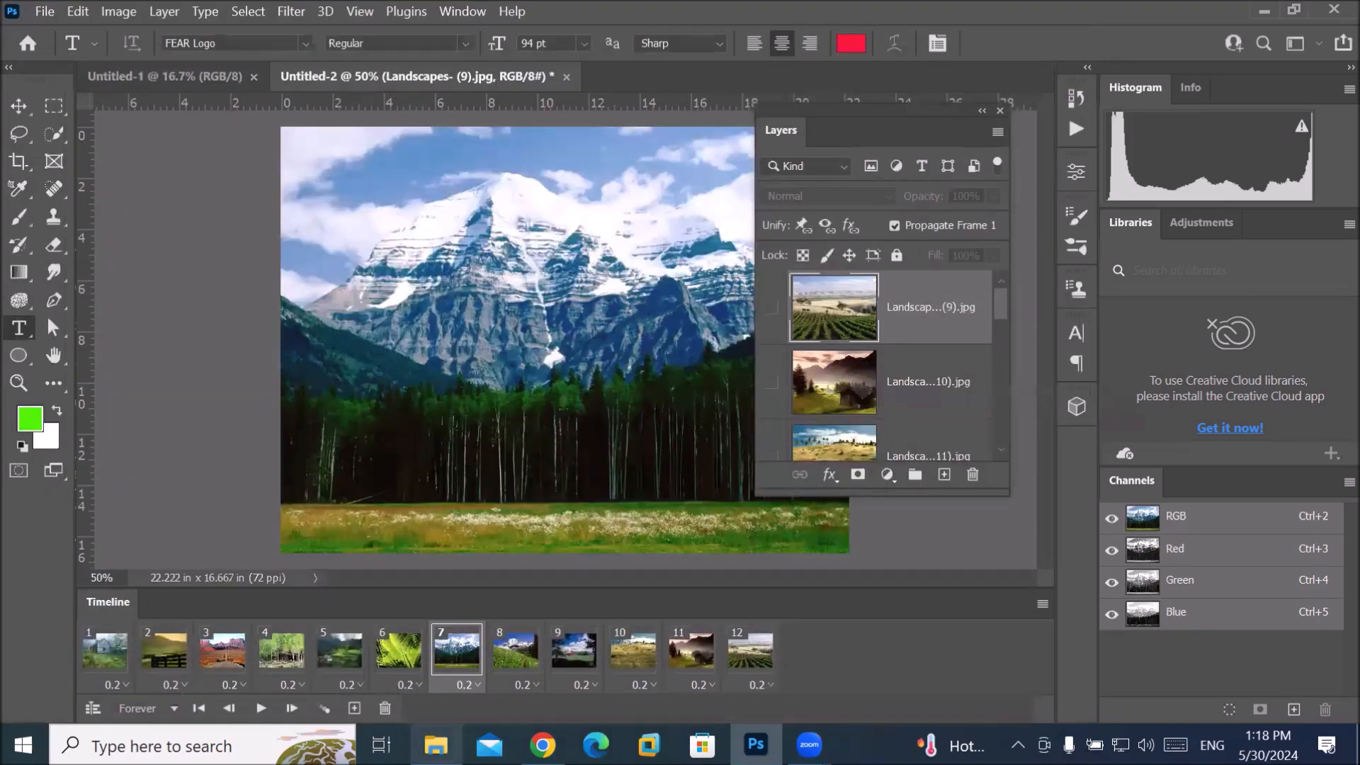
pyautogui.click(436, 745)
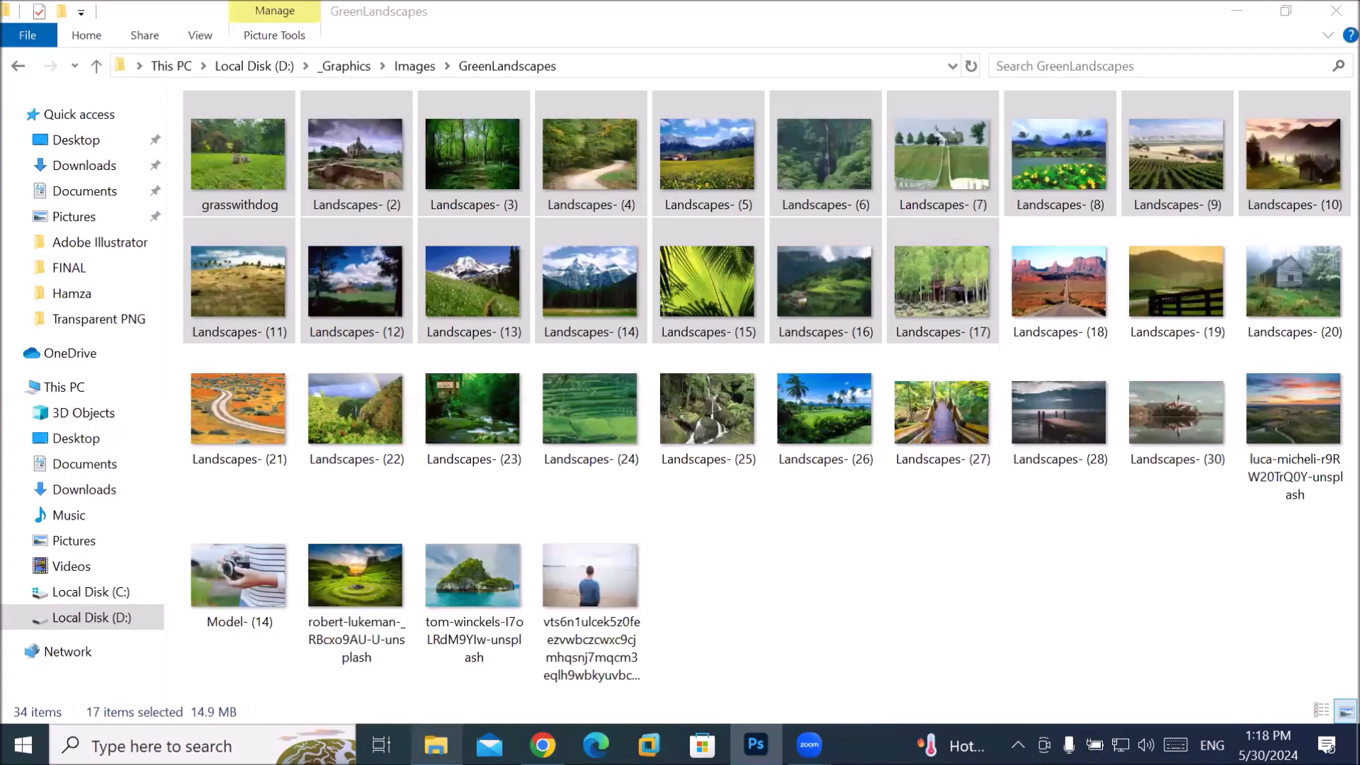
pyautogui.click(82, 444)
pyautogui.doubleClick(223, 131)
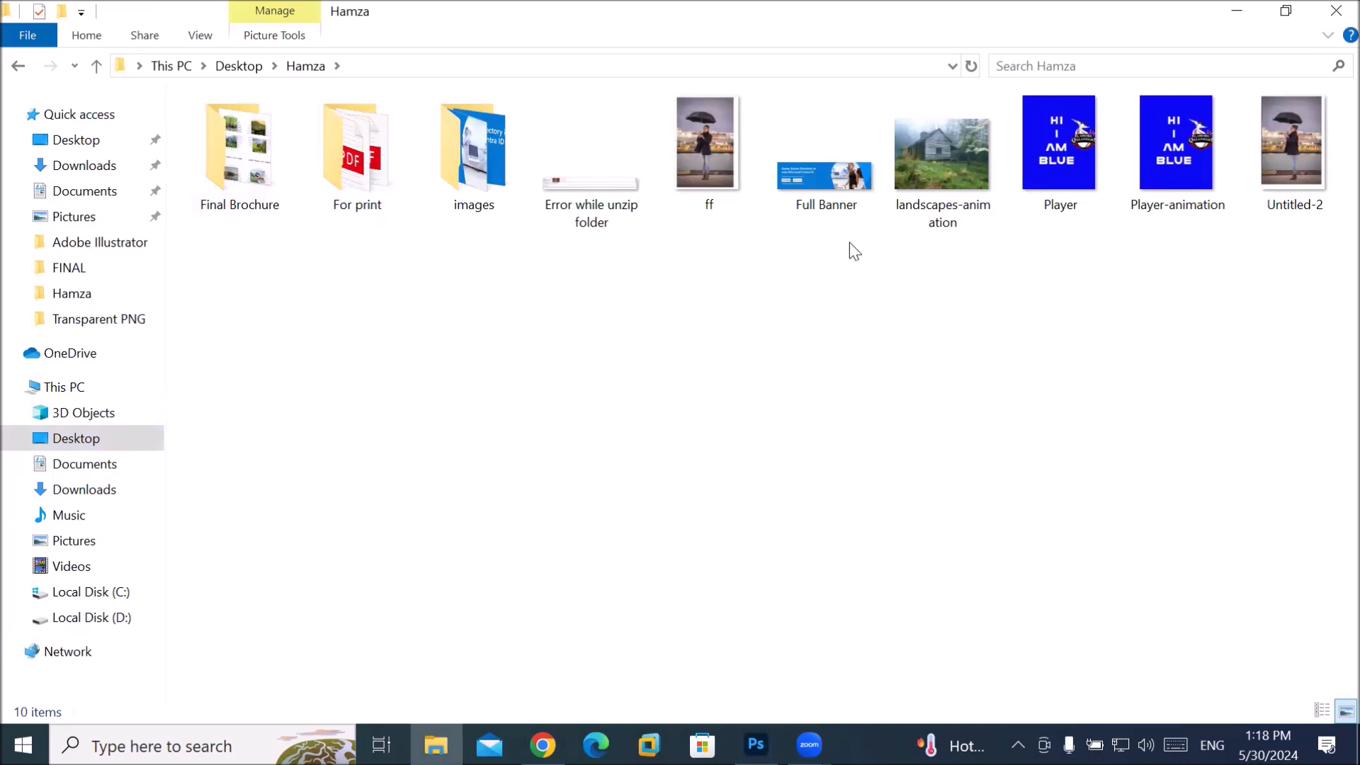
pyautogui.doubleClick(941, 167)
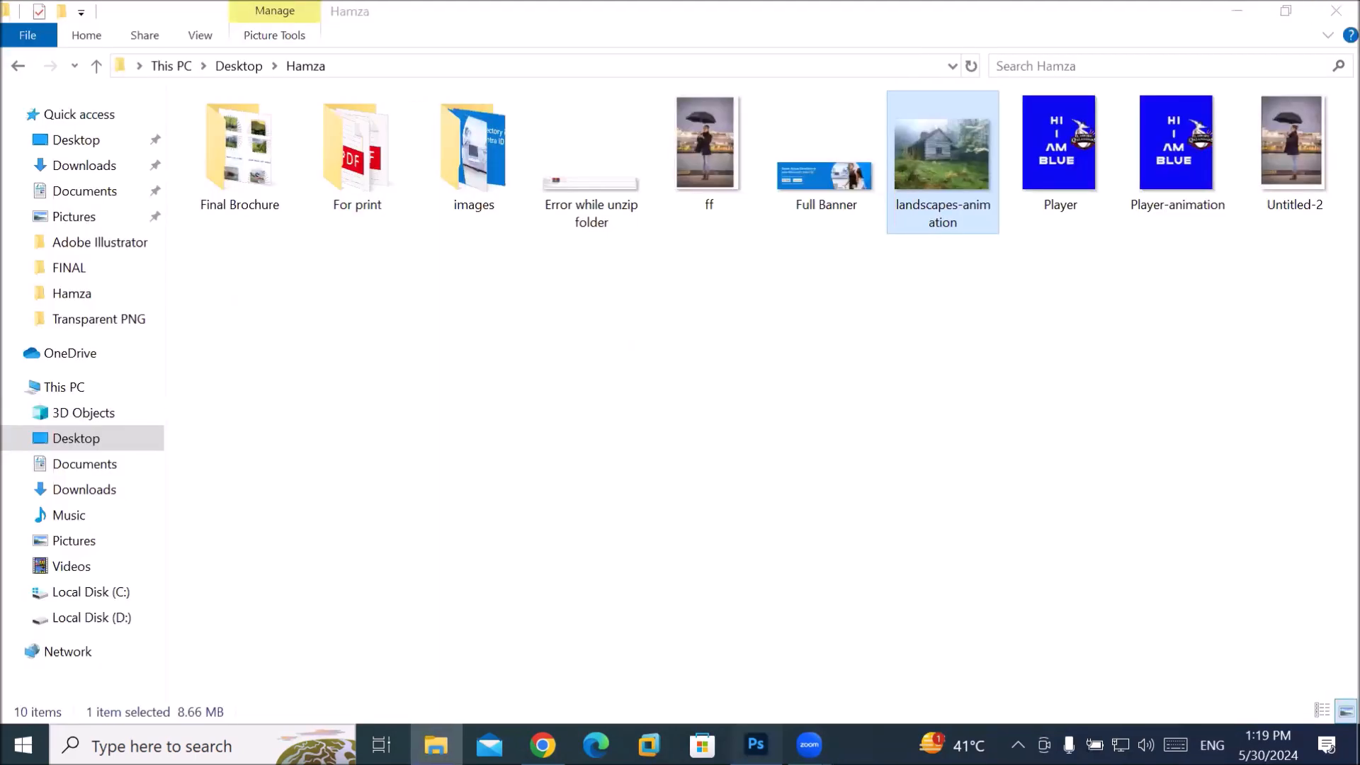
# Step: Return to Photoshop and close all open documents without saving the changes
pyautogui.click(756, 744)
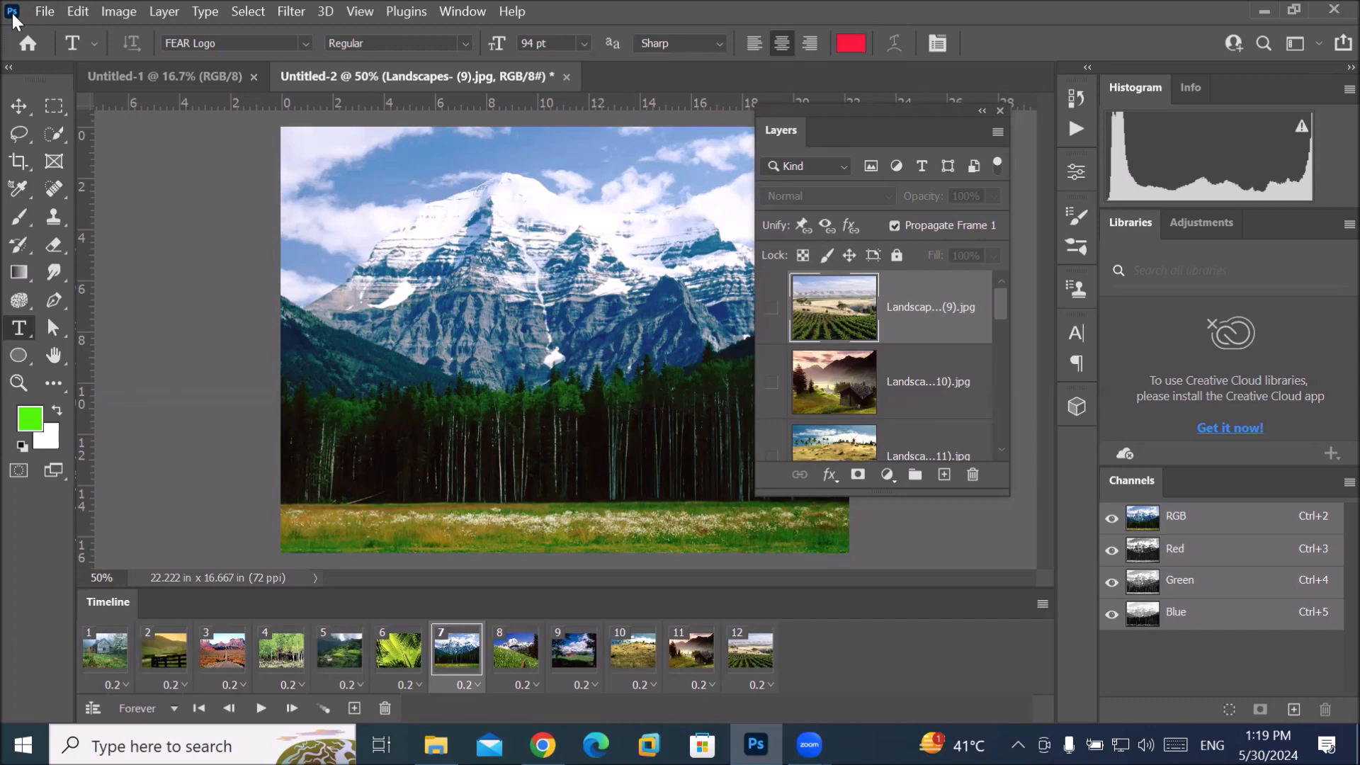
pyautogui.click(44, 11)
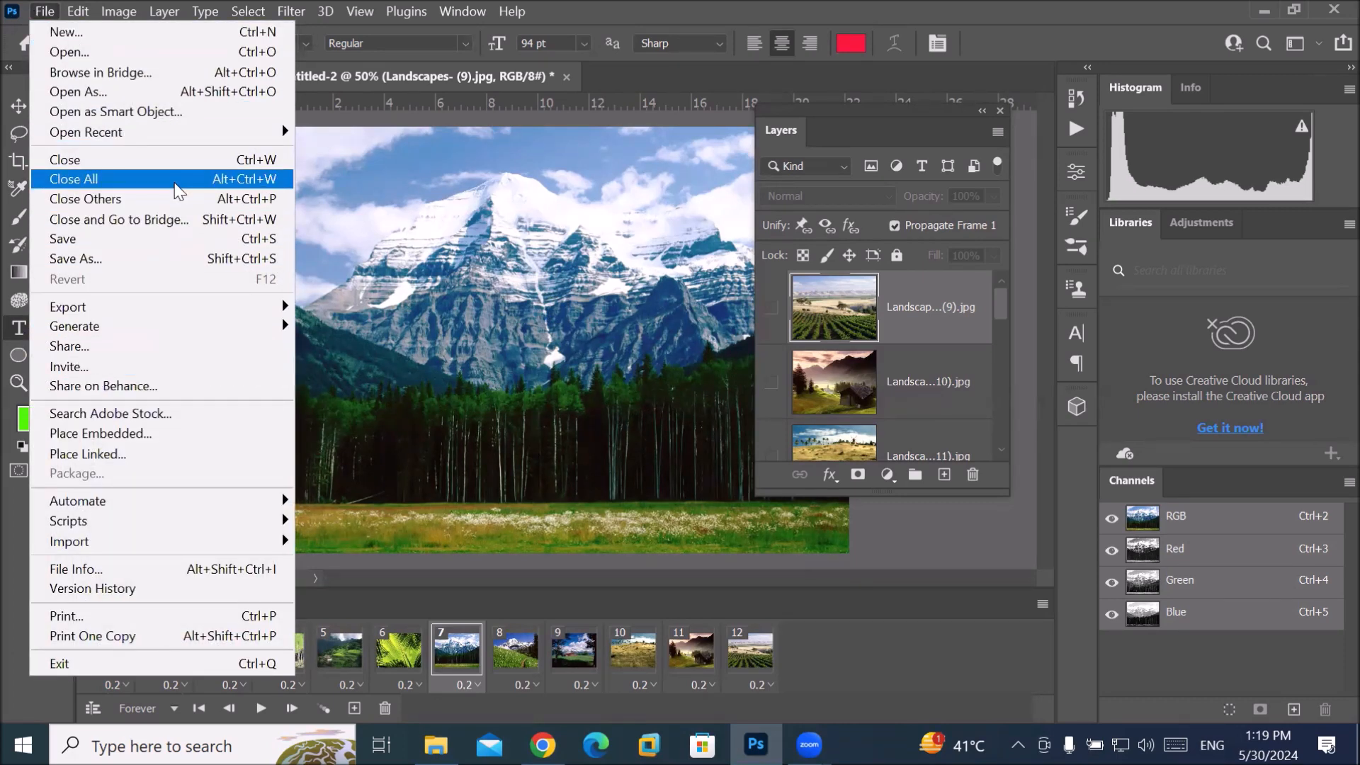
pyautogui.click(177, 179)
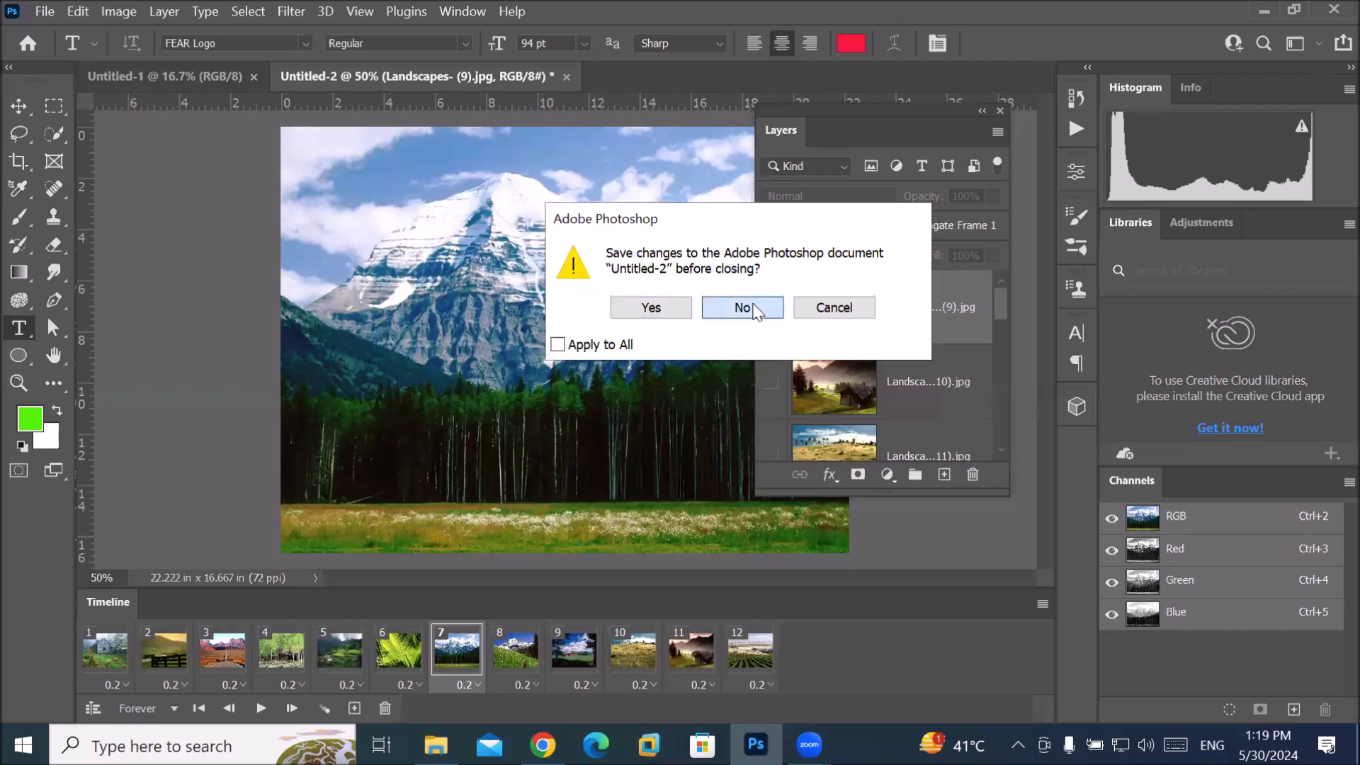
pyautogui.click(756, 309)
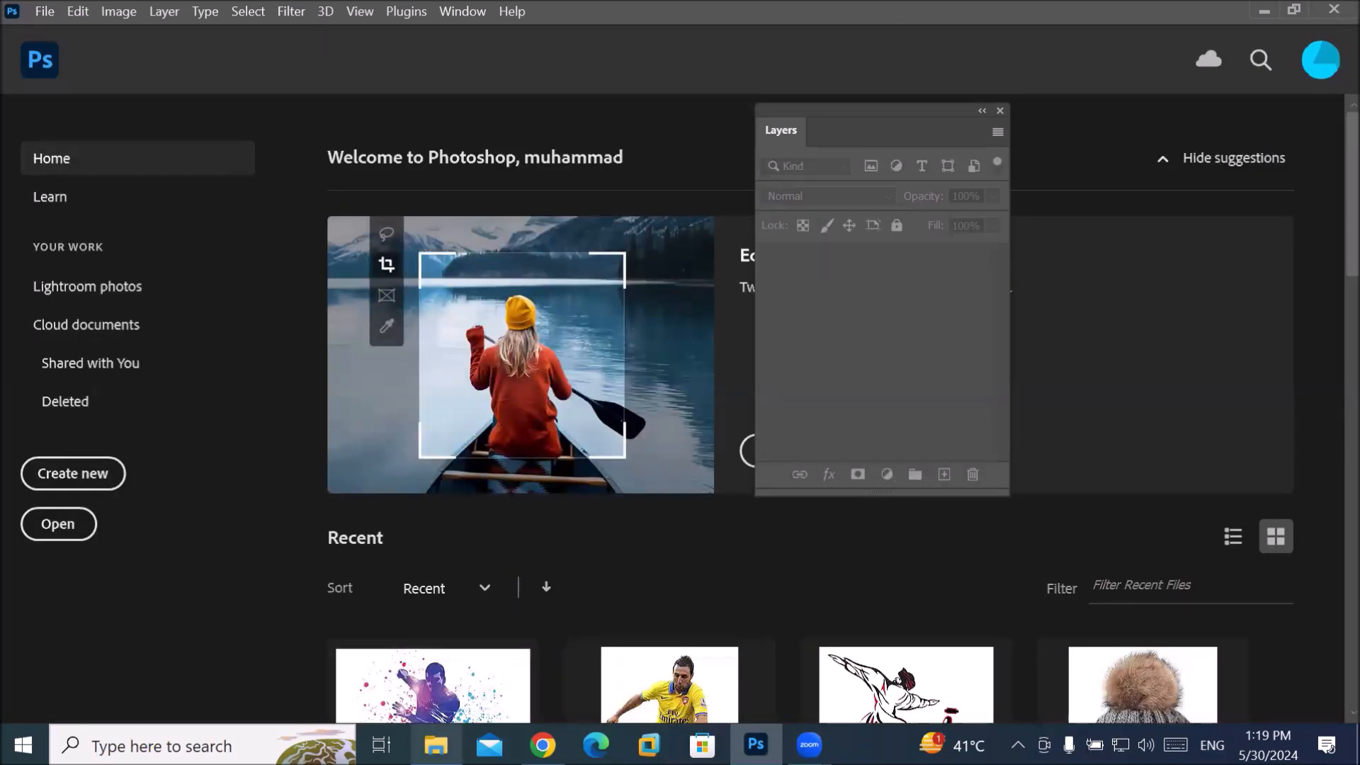
# Step: Switch to File Explorer and open the GiIF LAB folder in D:\_Graphics\Adobe PhotoShop
pyautogui.click(435, 743)
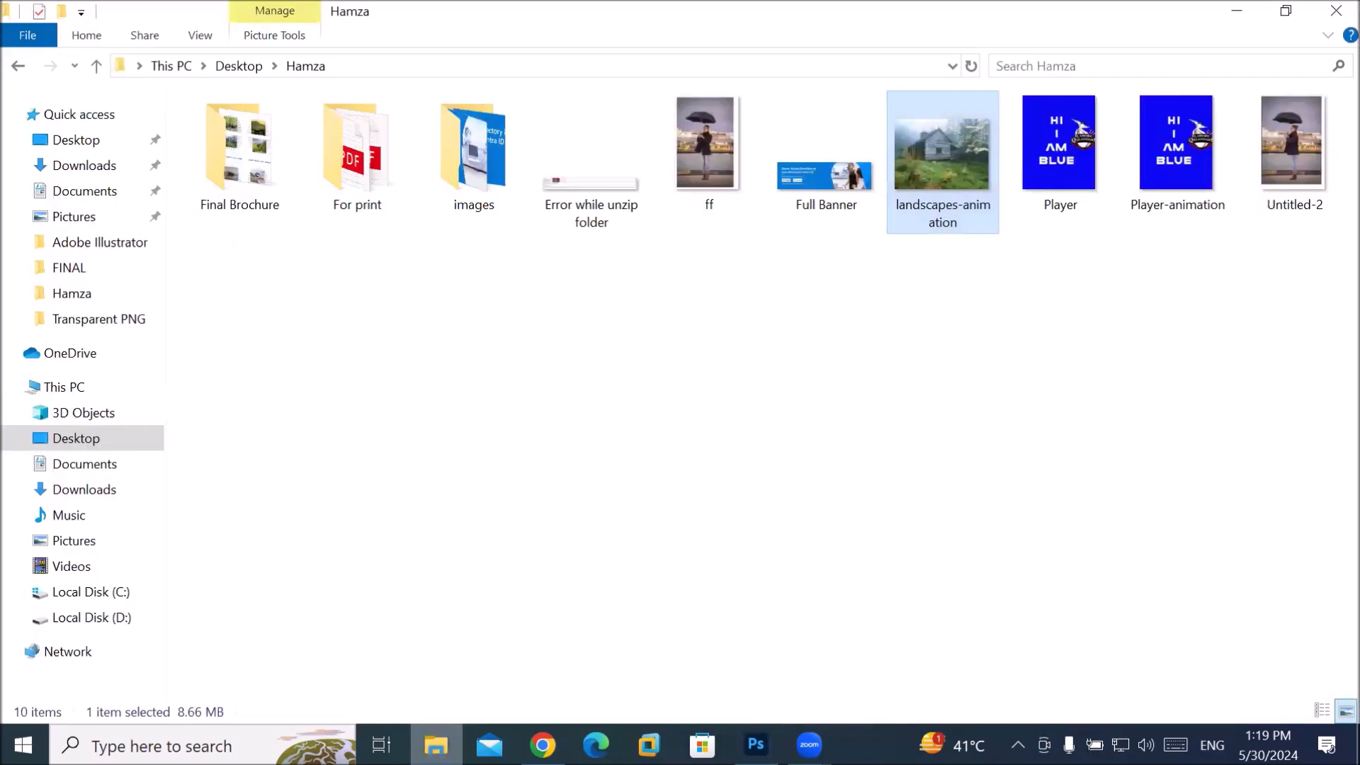
pyautogui.click(235, 66)
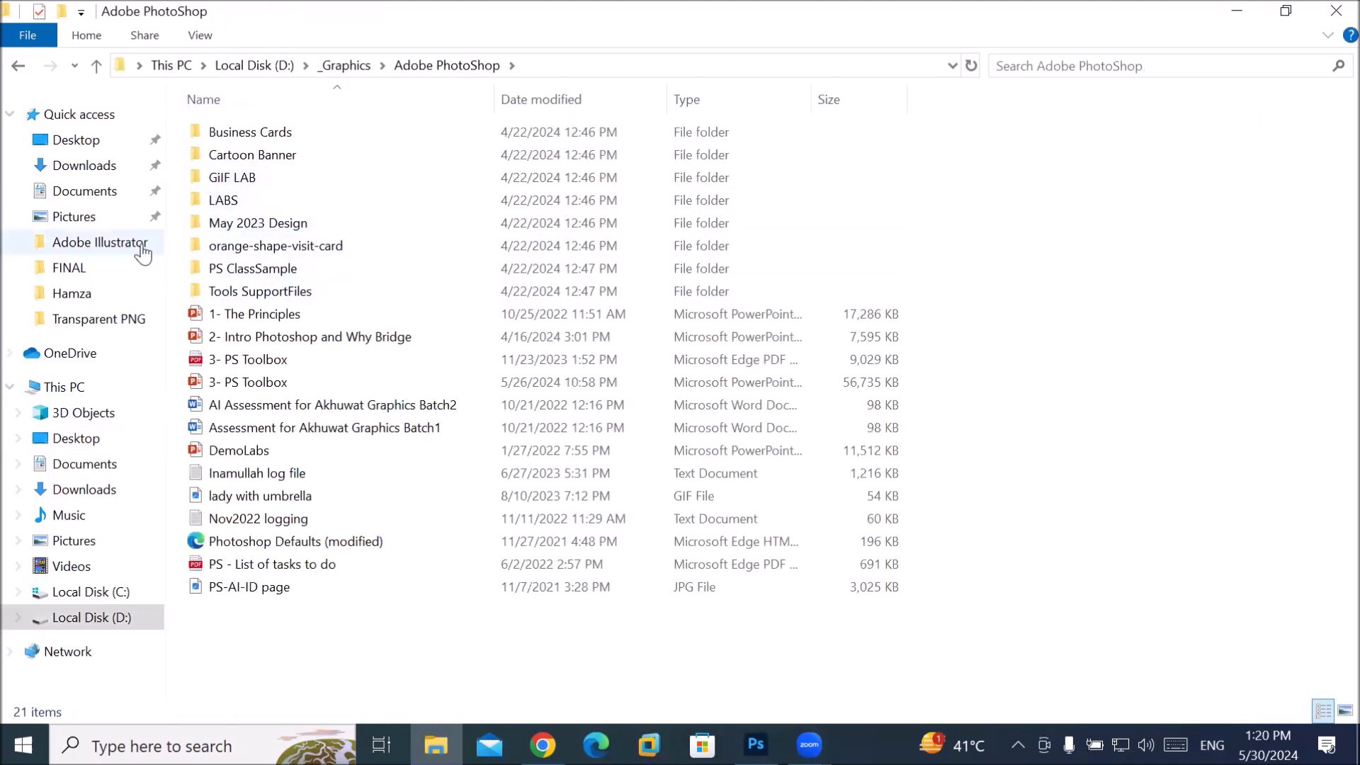
pyautogui.doubleClick(276, 177)
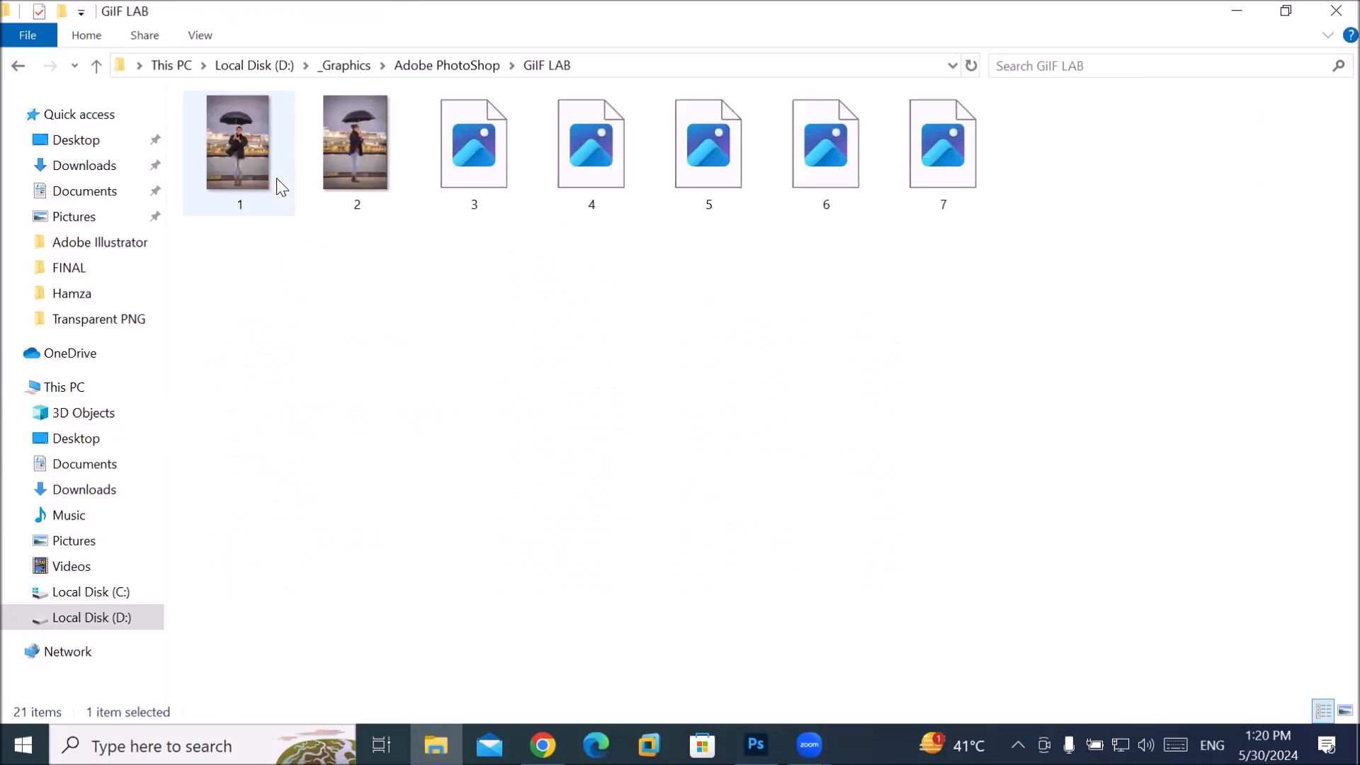
# Step: Open image 1 of the GiIF LAB folder and look through the umbrella photos up to image 7, then close the viewer
pyautogui.click(233, 138)
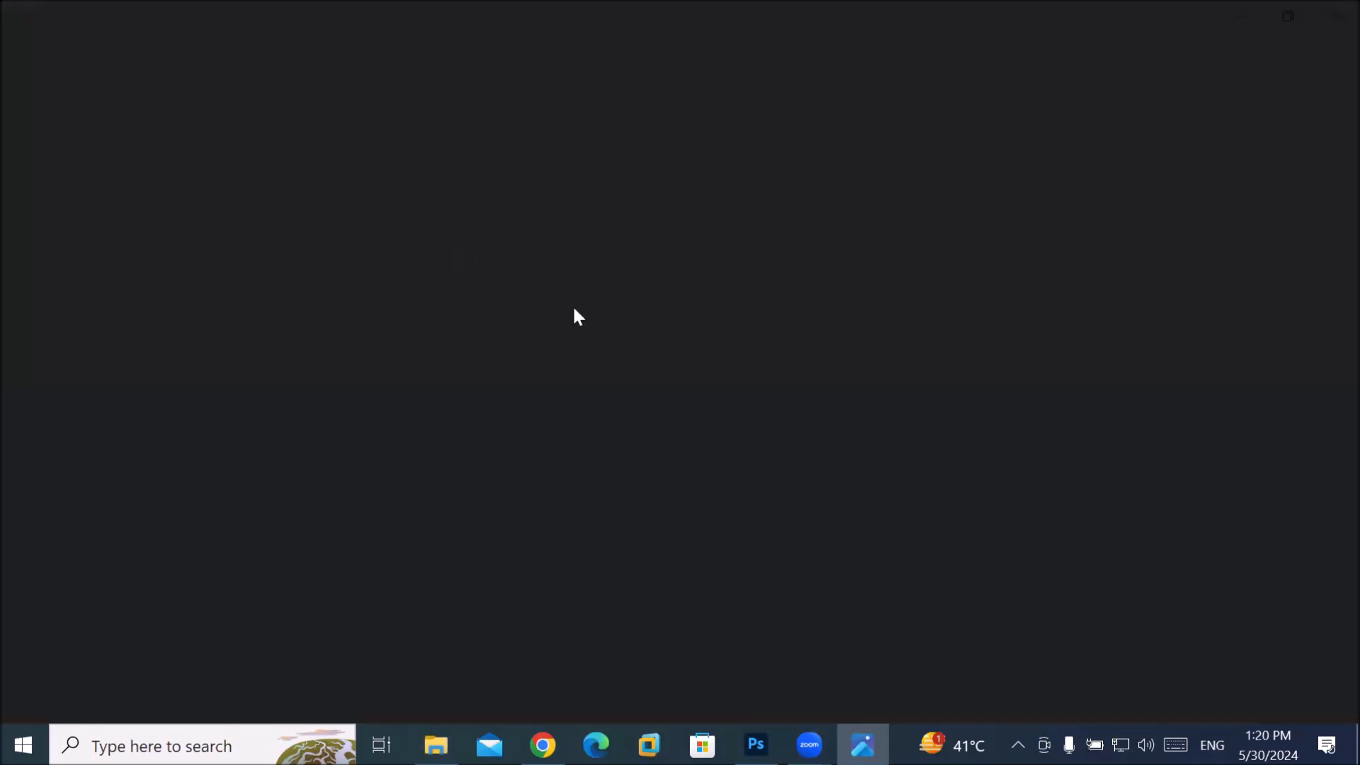
pyautogui.scroll(3, 711, 354)
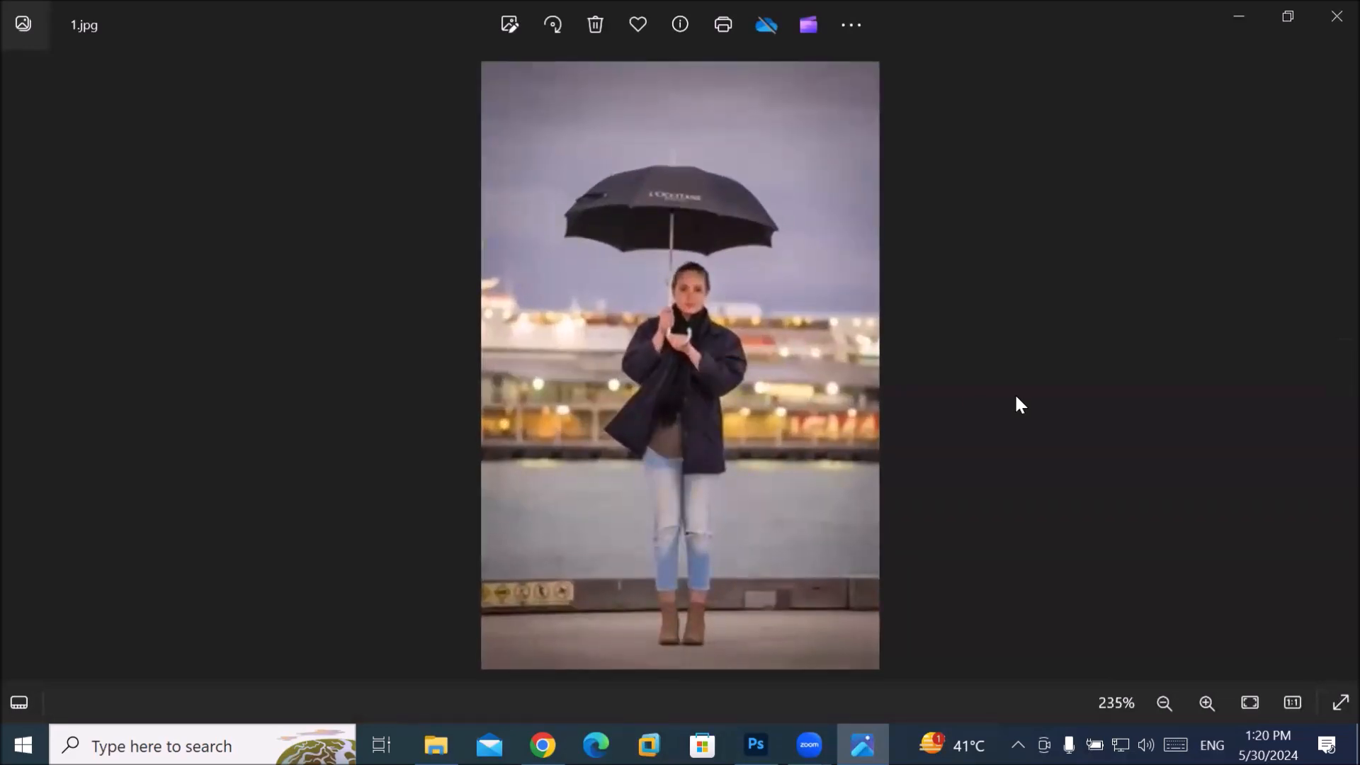
pyautogui.press('Right')
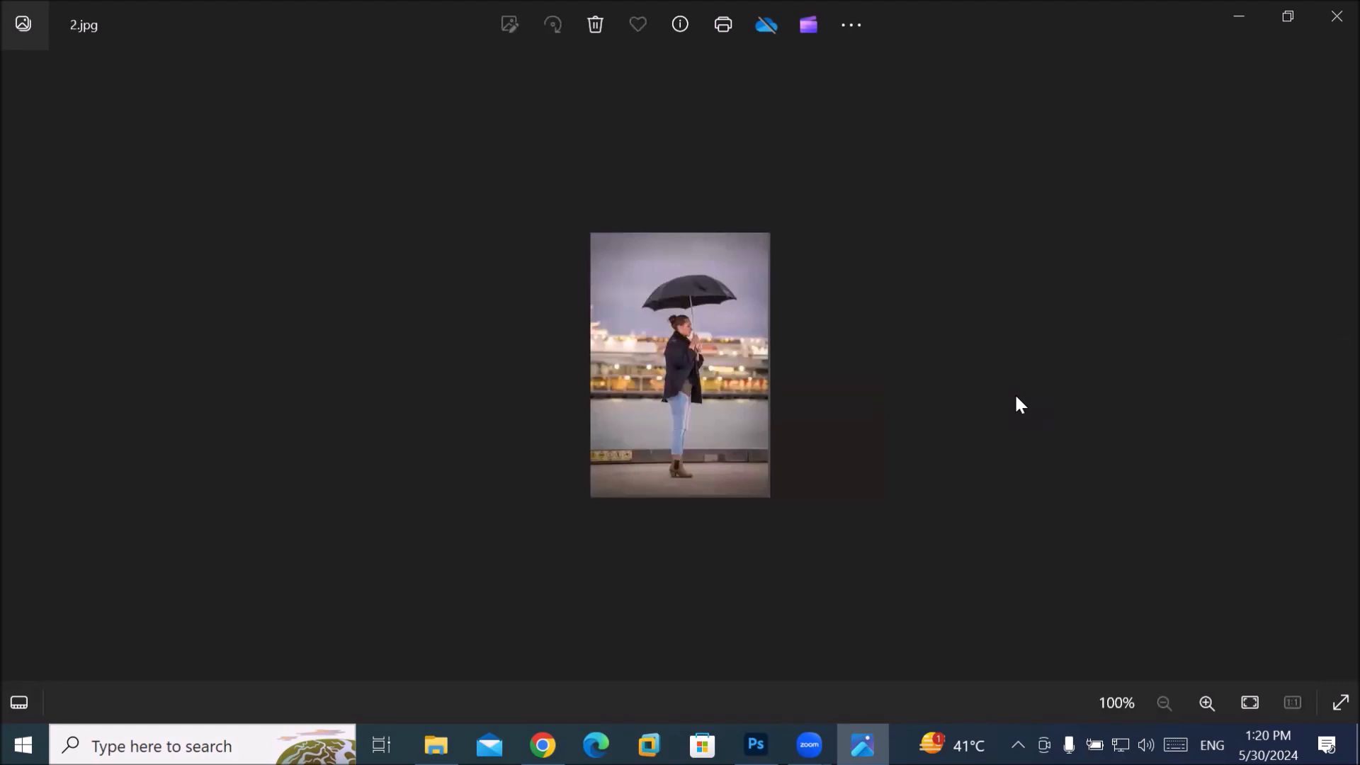
pyautogui.press('Right')
pyautogui.press('Right')
pyautogui.press('Right')
pyautogui.press('Right')
pyautogui.press('Right')
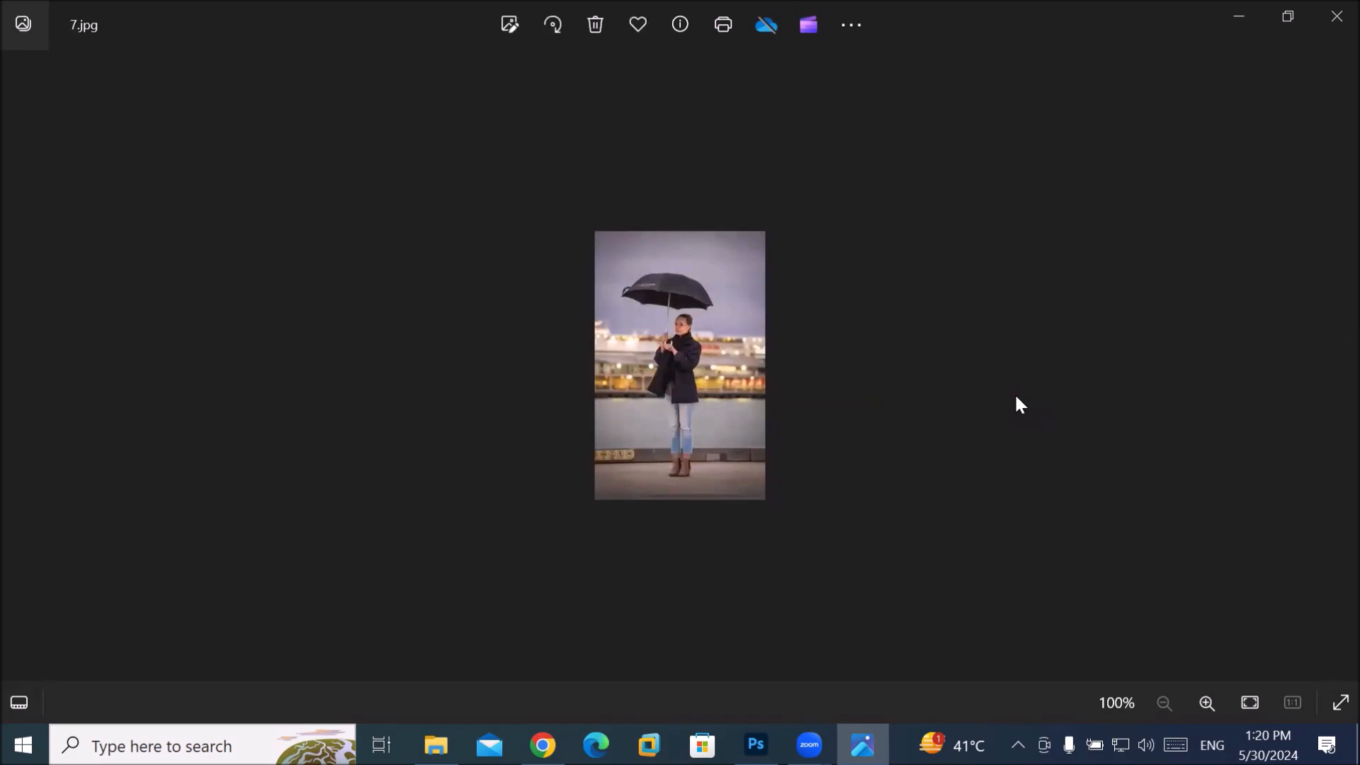
pyautogui.scroll(1, 593, 318)
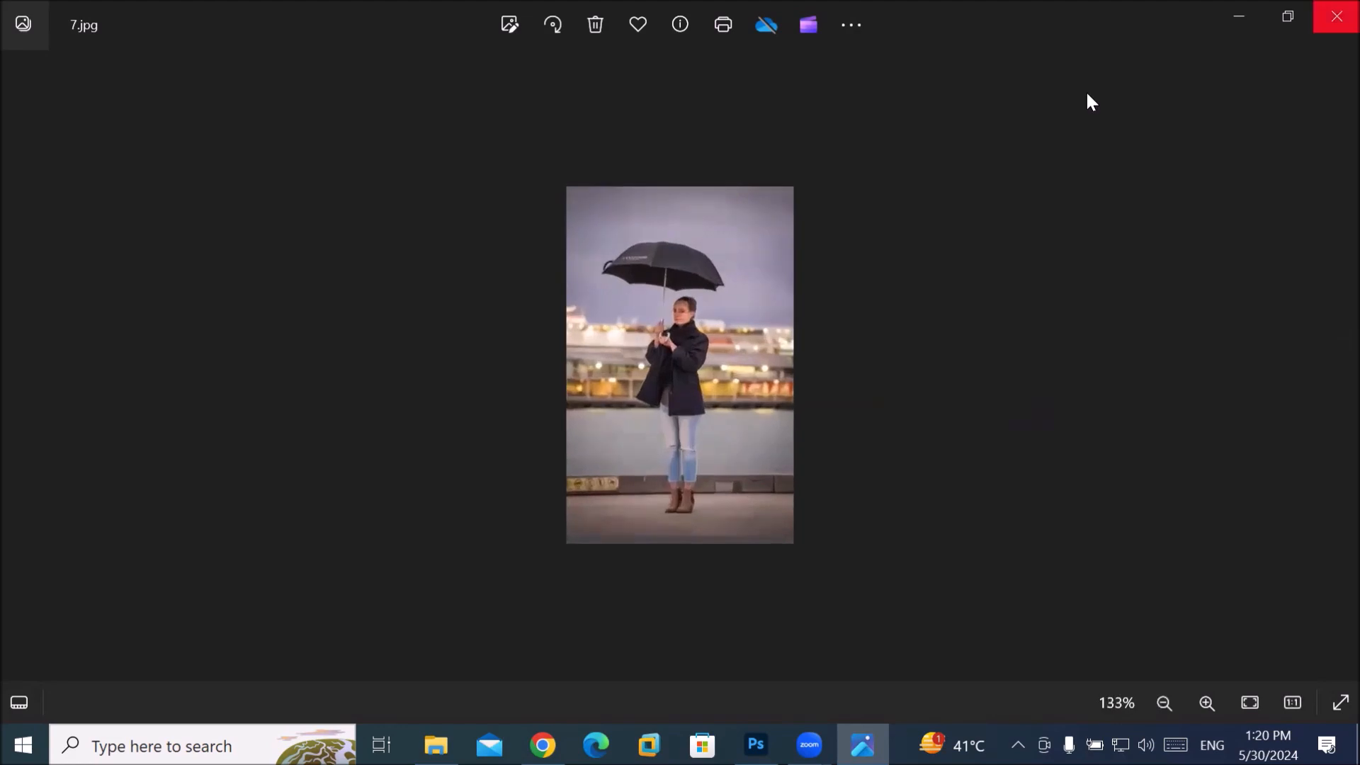
pyautogui.click(1337, 15)
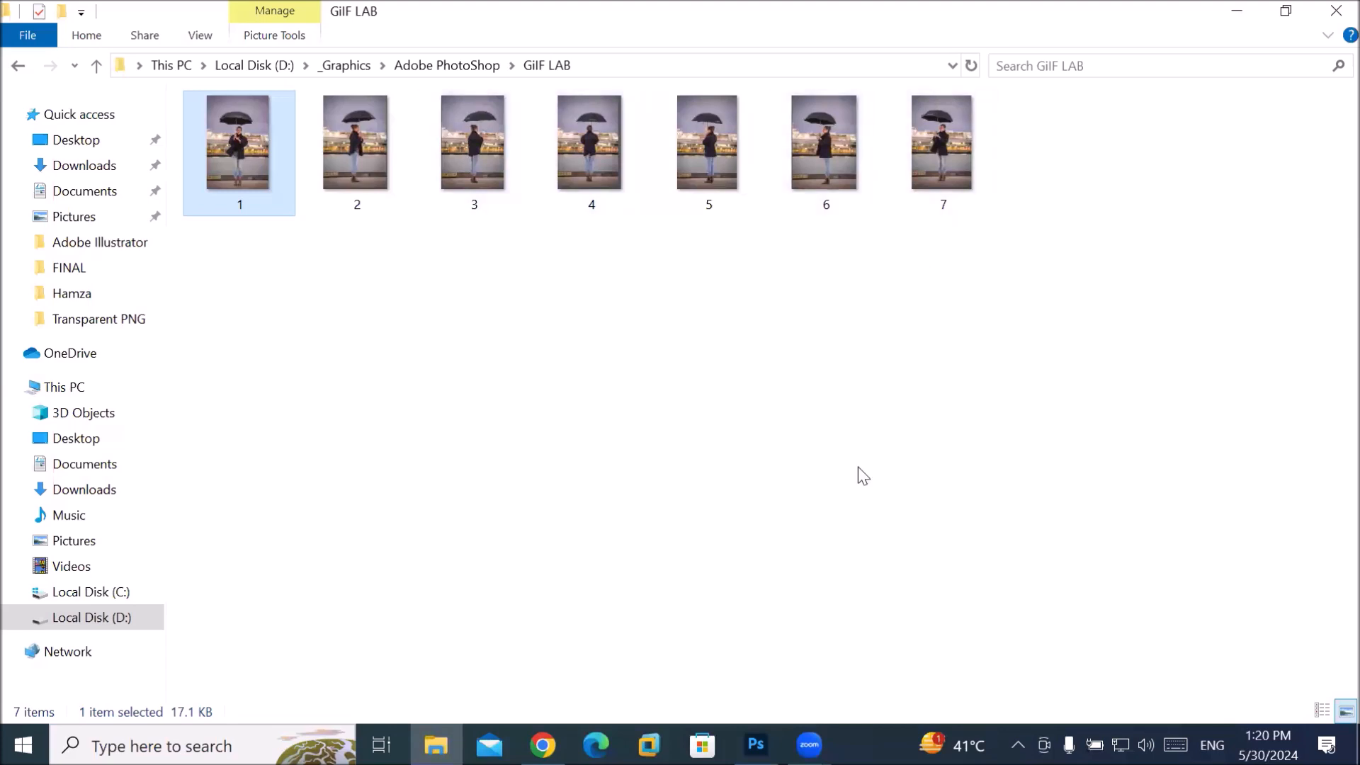
# Step: Switch to Photoshop and create a blank 8.5 x 11 in document at 300 ppi
pyautogui.click(756, 744)
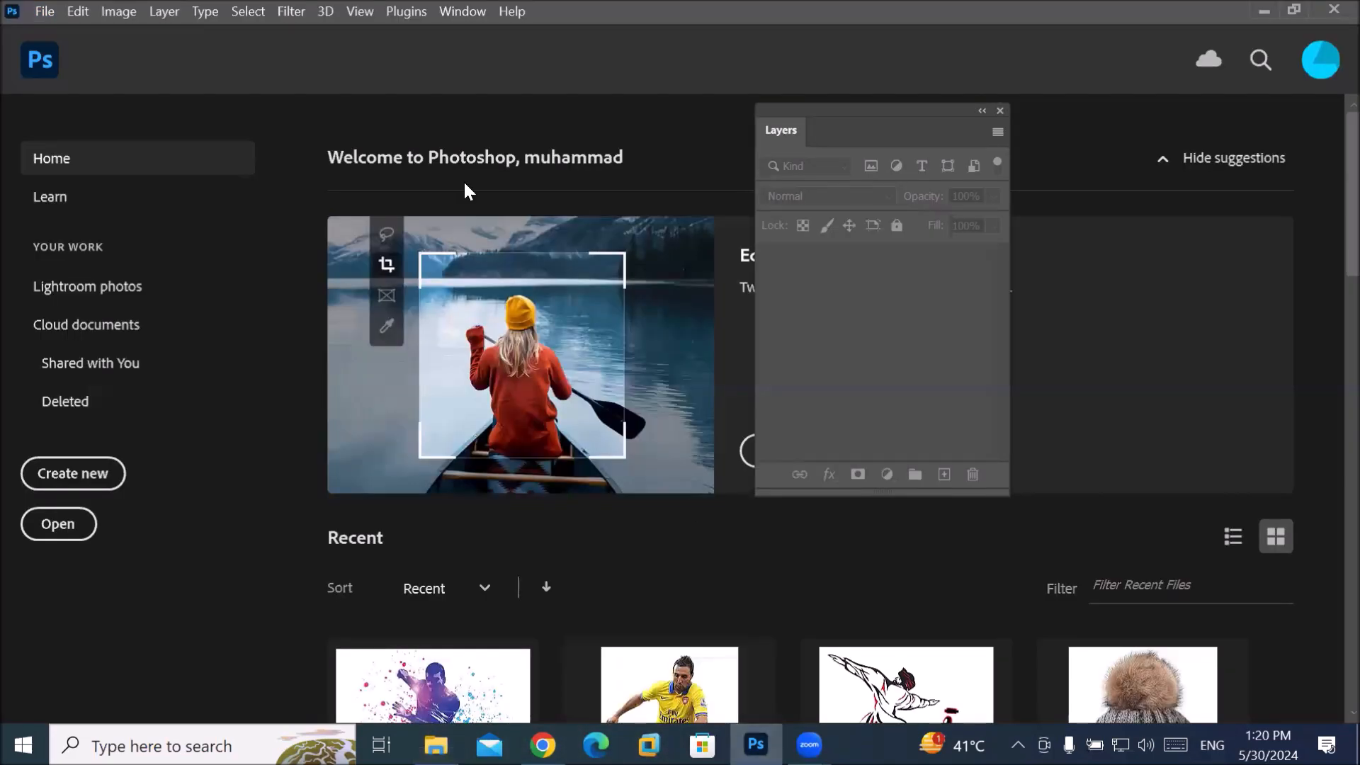
pyautogui.click(92, 473)
pyautogui.doubleClick(200, 255)
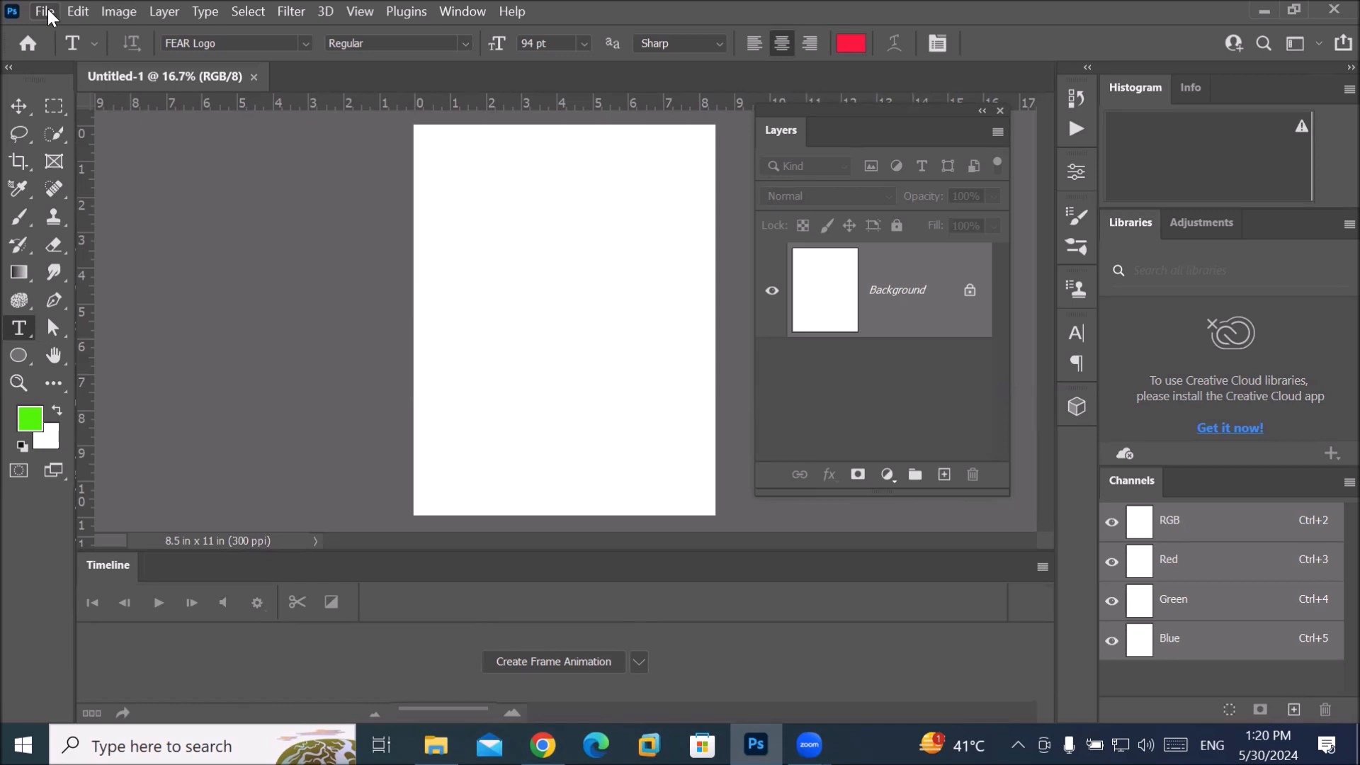
# Step: Start Load Files into Stack and browse to the GiIF LAB folder in D:\_Graphics\Adobe PhotoShop for the source files
pyautogui.click(47, 12)
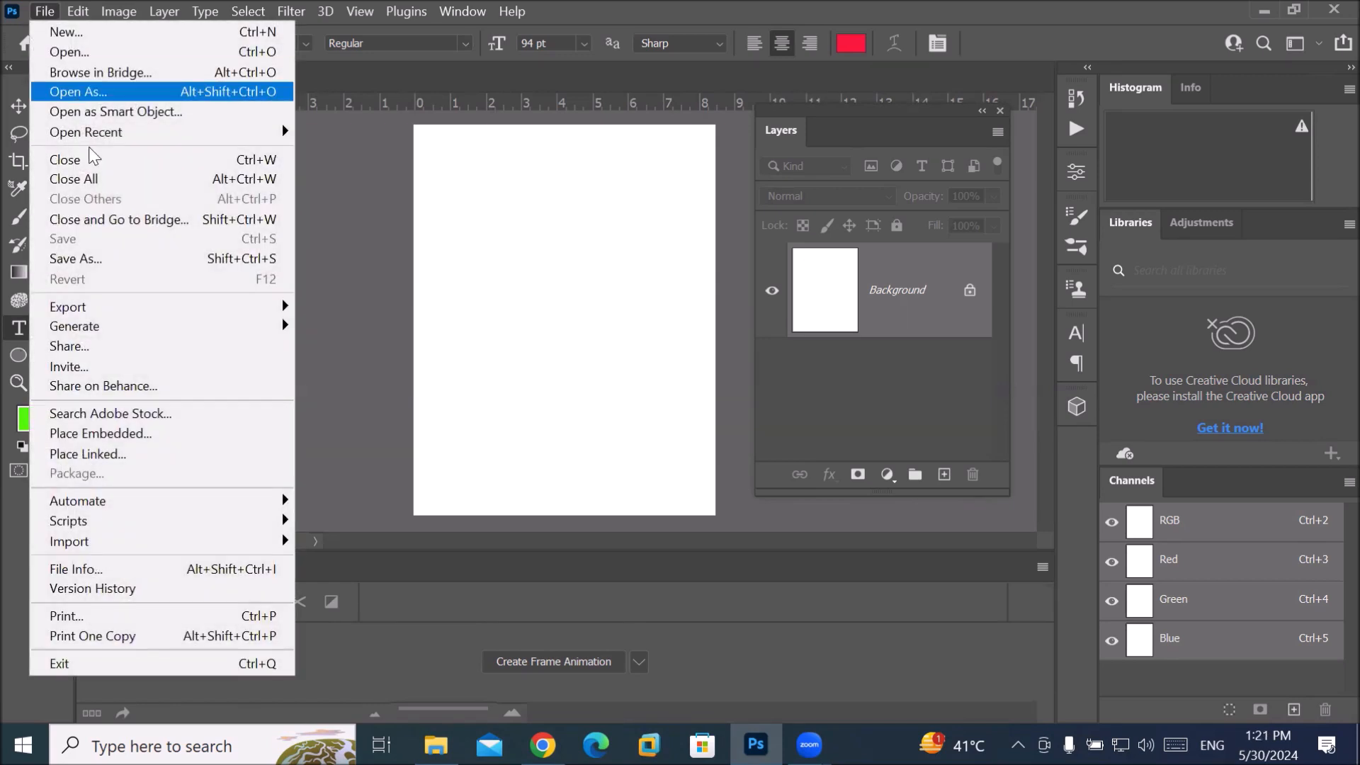
pyautogui.moveTo(228, 531)
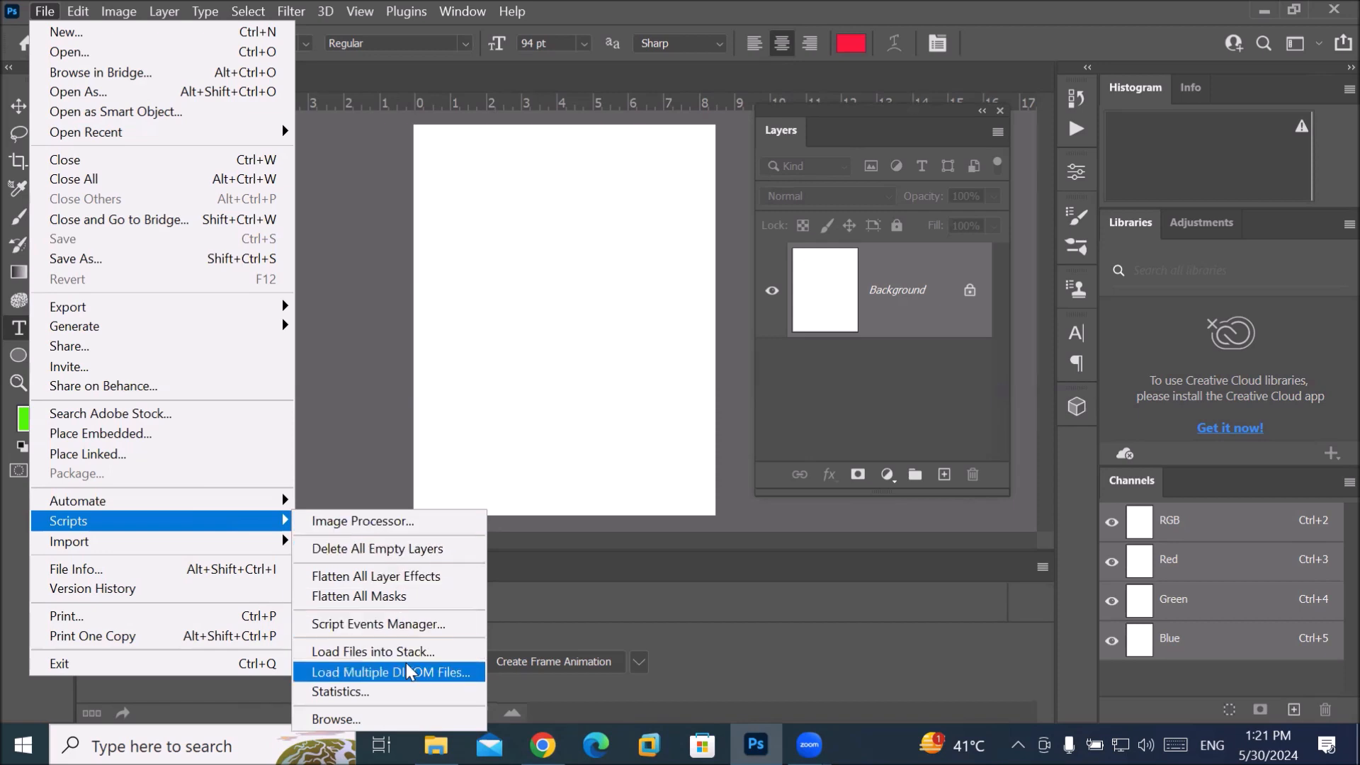
pyautogui.click(414, 653)
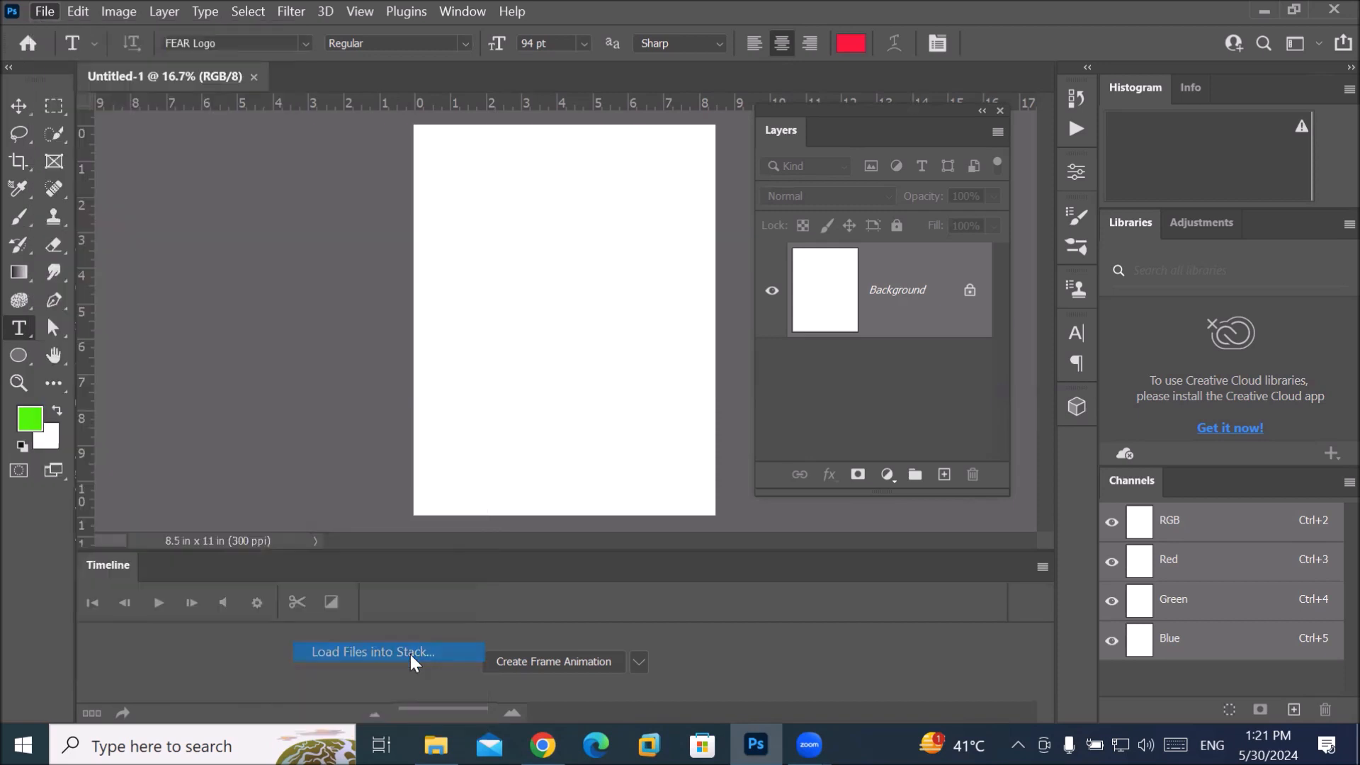
pyautogui.click(758, 298)
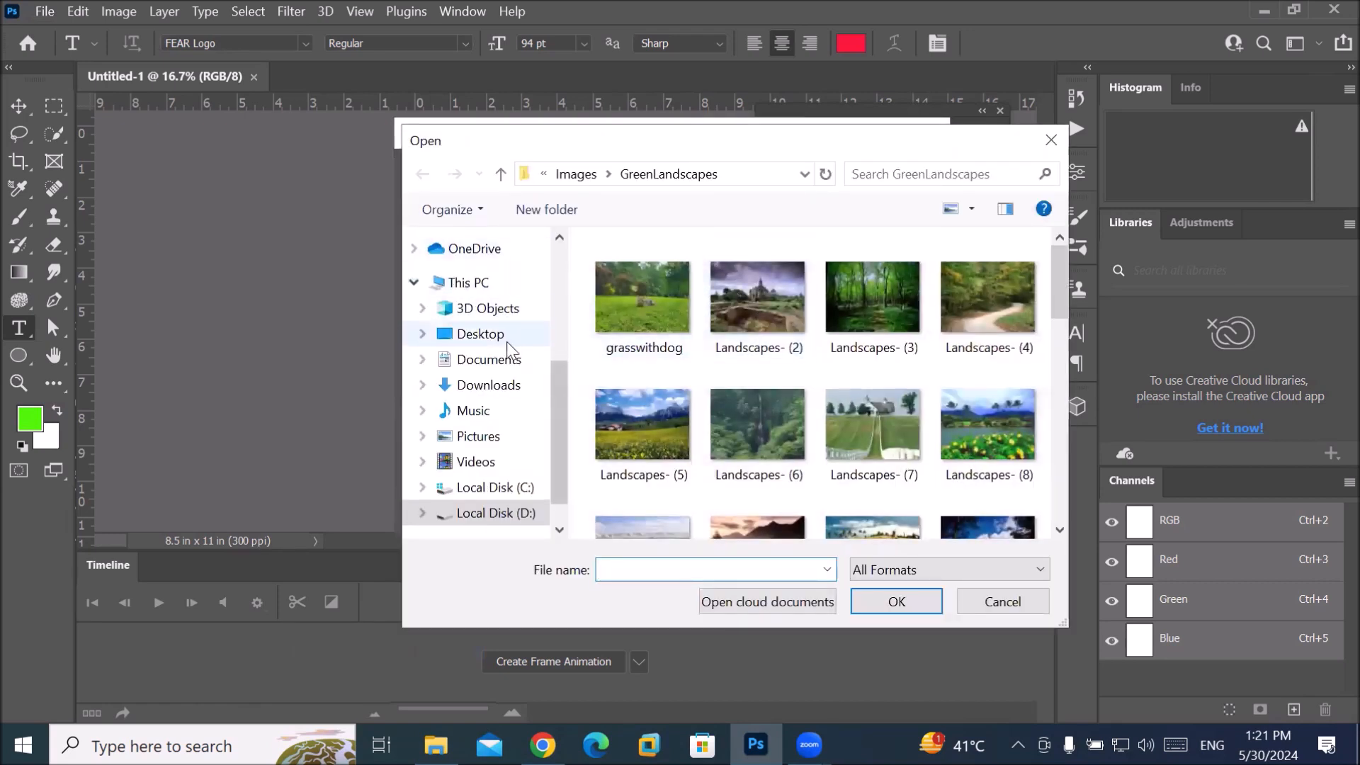
pyautogui.click(495, 287)
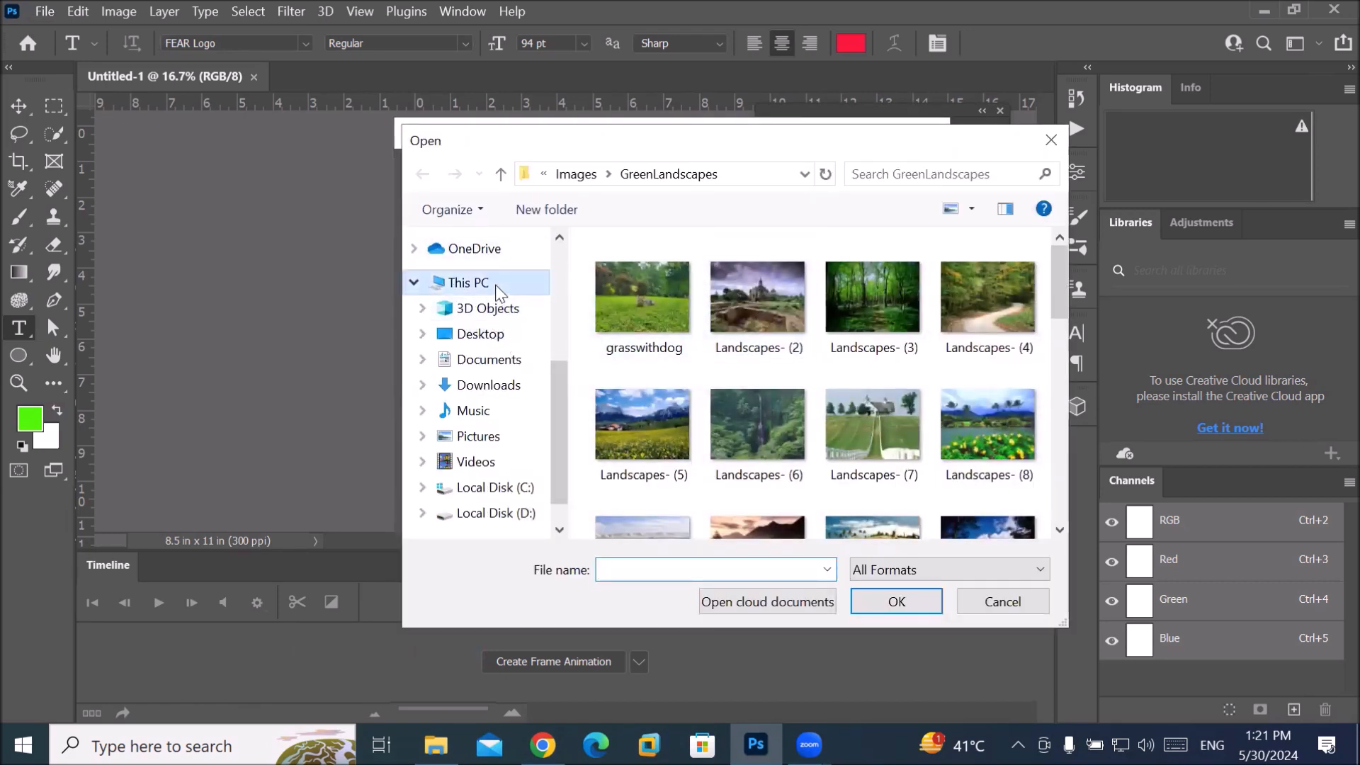
pyautogui.doubleClick(694, 506)
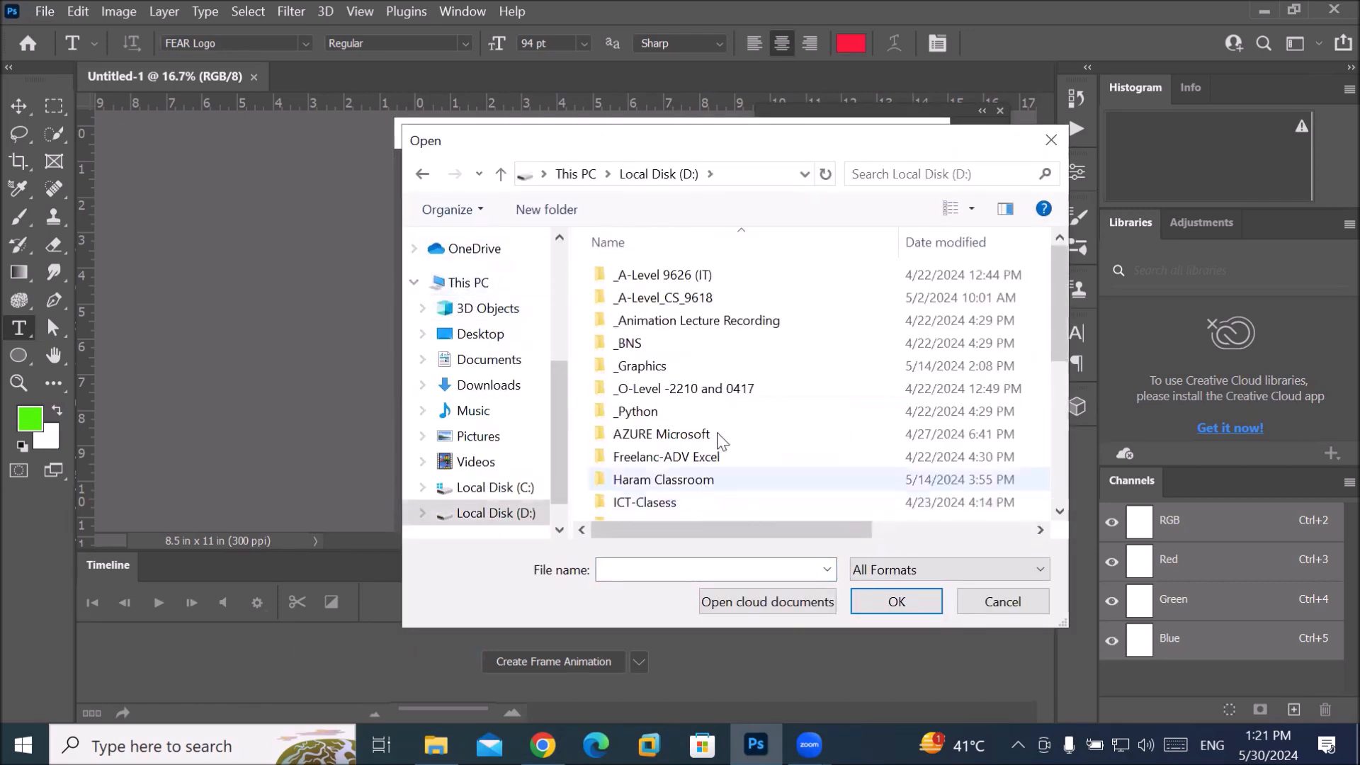
pyautogui.click(667, 369)
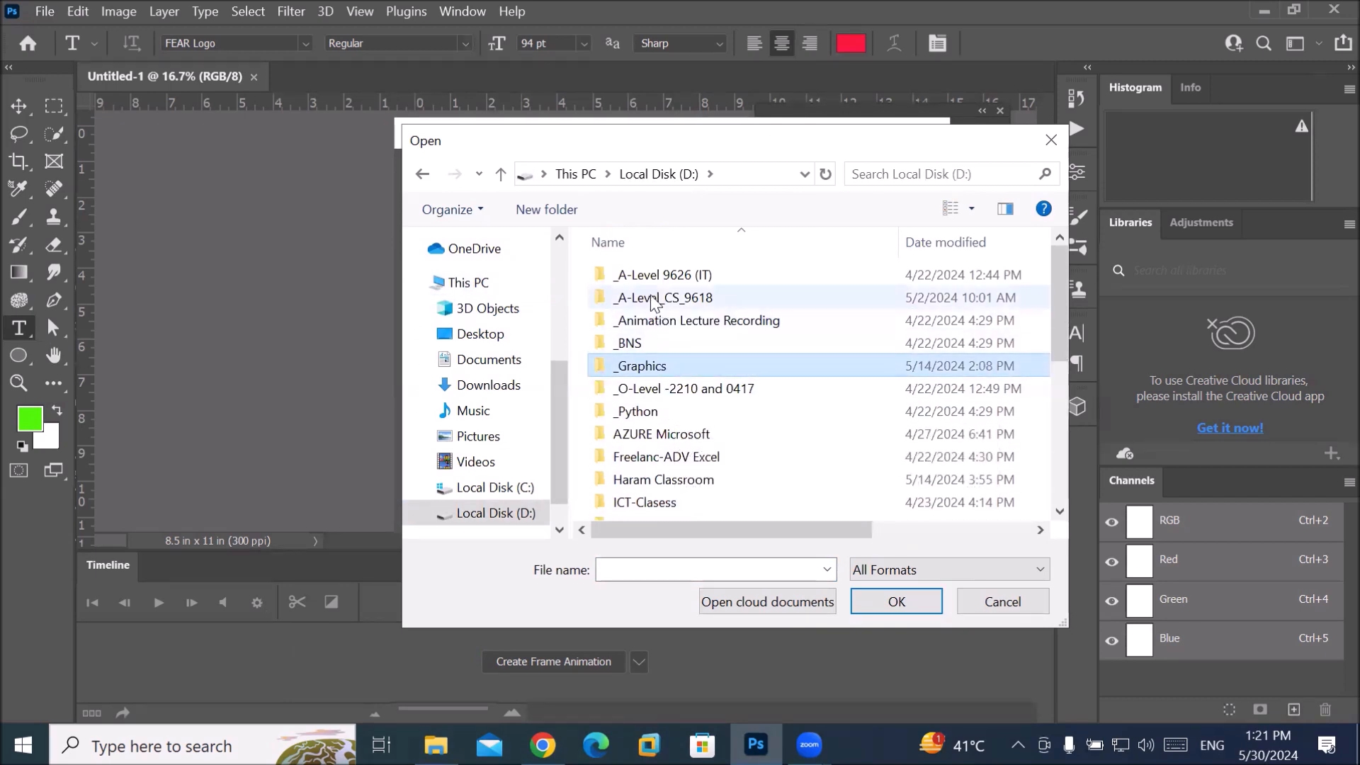
pyautogui.doubleClick(655, 366)
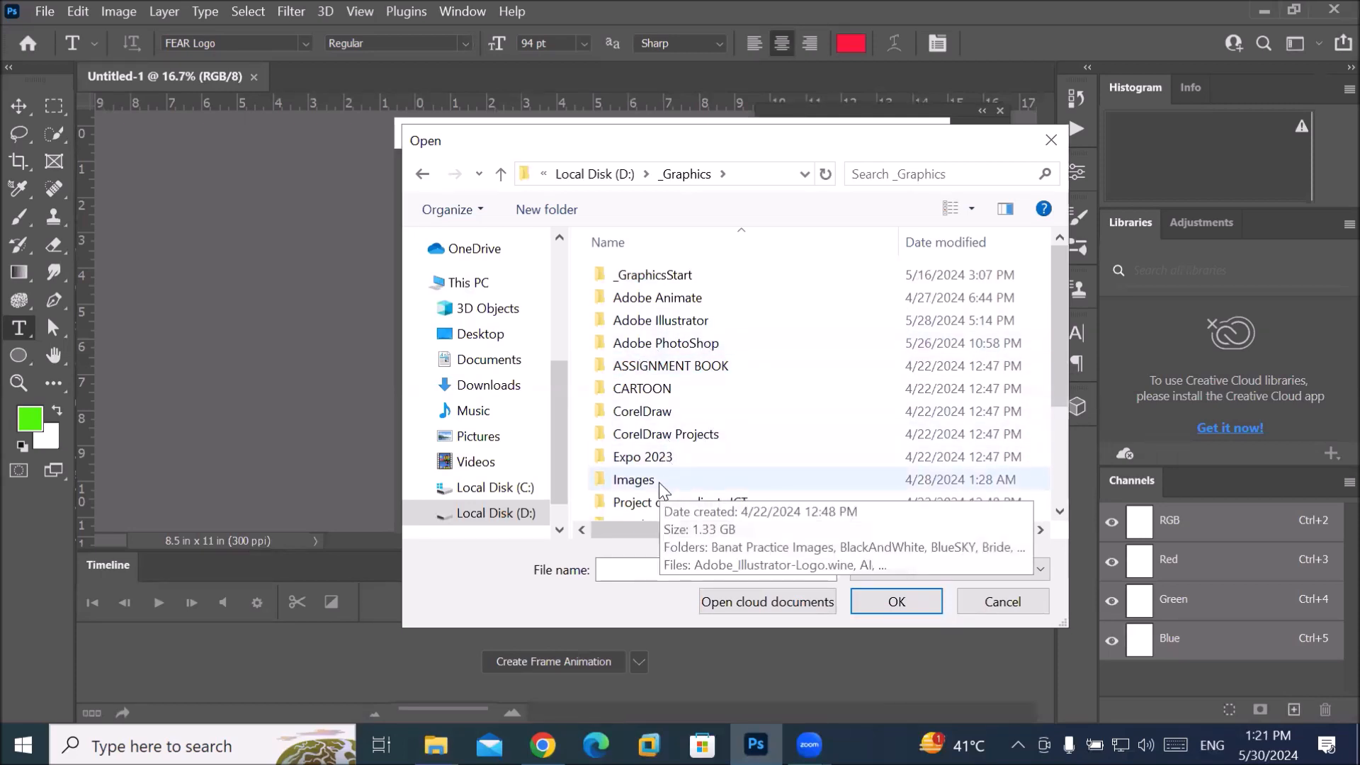
pyautogui.doubleClick(709, 343)
pyautogui.doubleClick(666, 322)
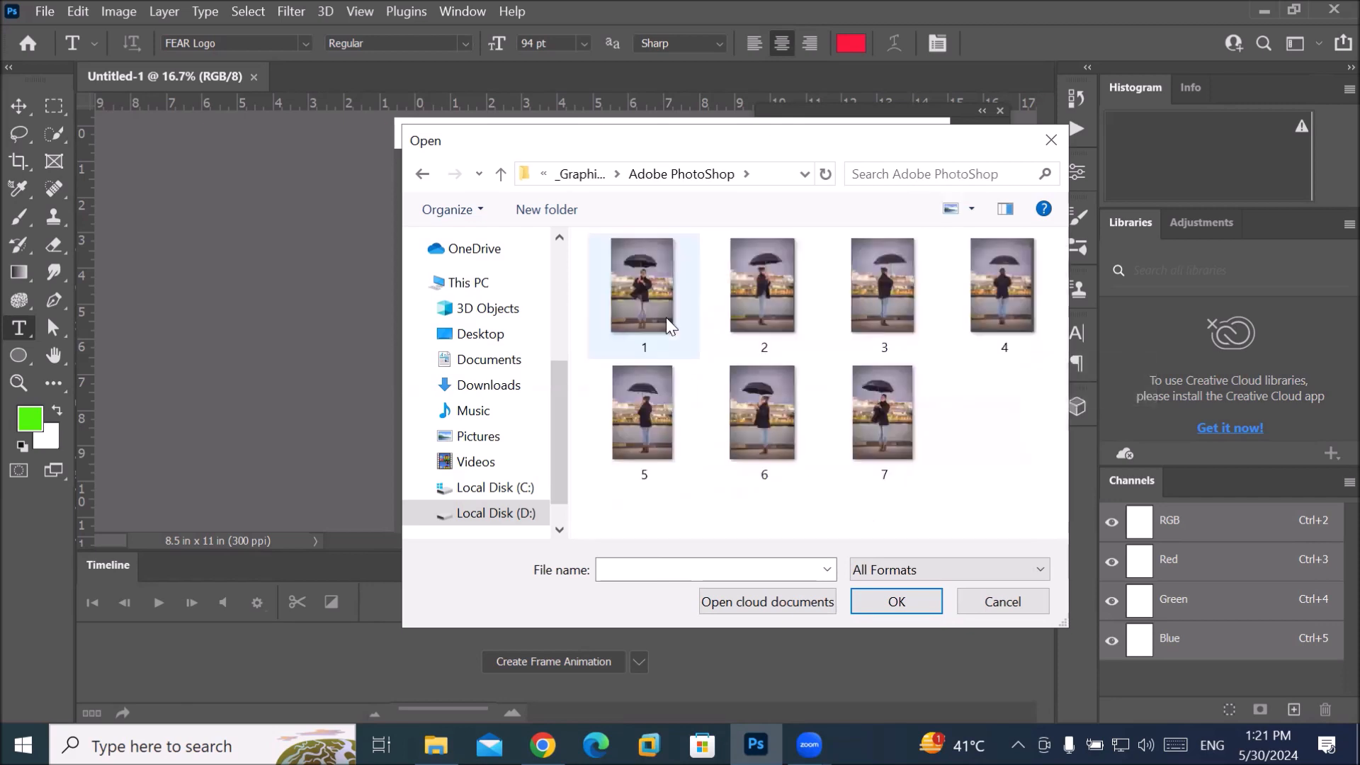
# Step: Load umbrella photos 1 to 7 from the GiIF LAB folder into one document as a stack of layers
pyautogui.click(641, 296)
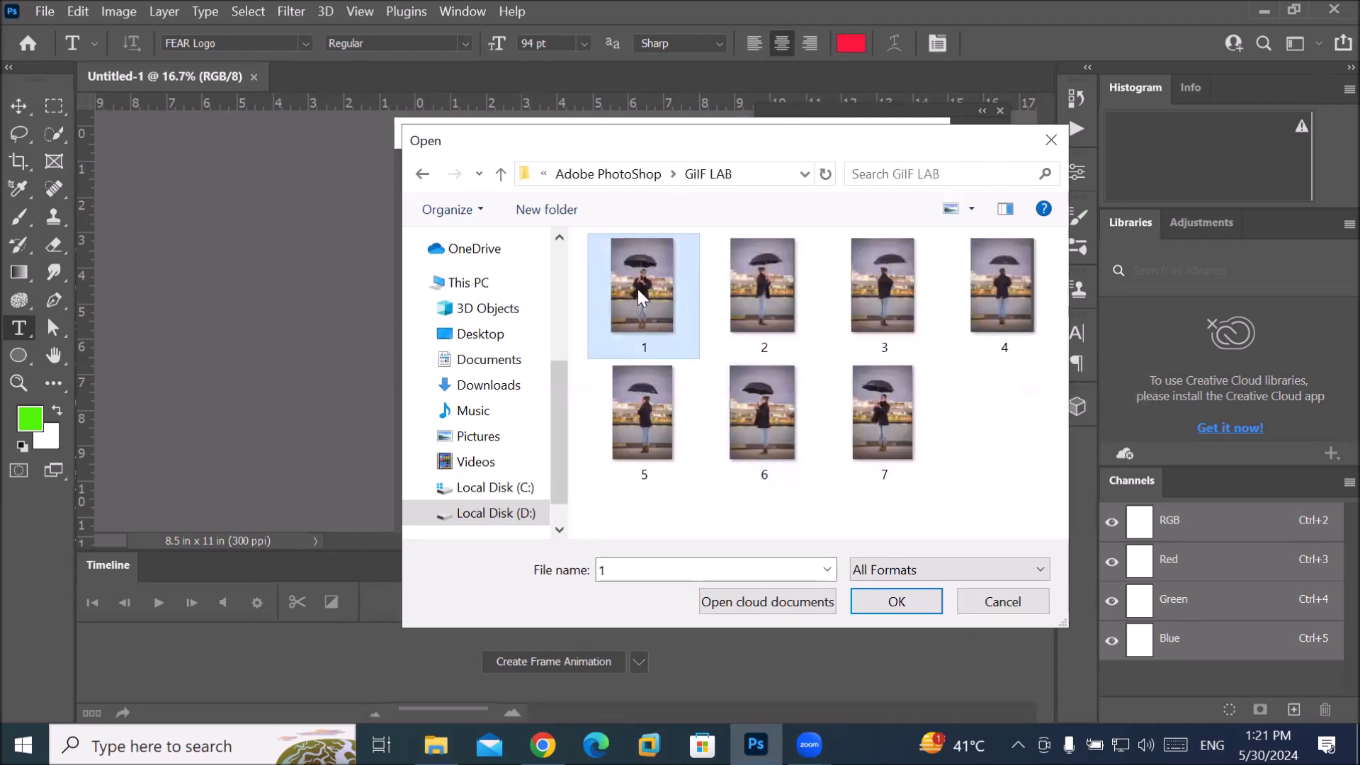
pyautogui.keyDown('shift'); pyautogui.click(912, 422); pyautogui.keyUp('shift')
pyautogui.click(898, 600)
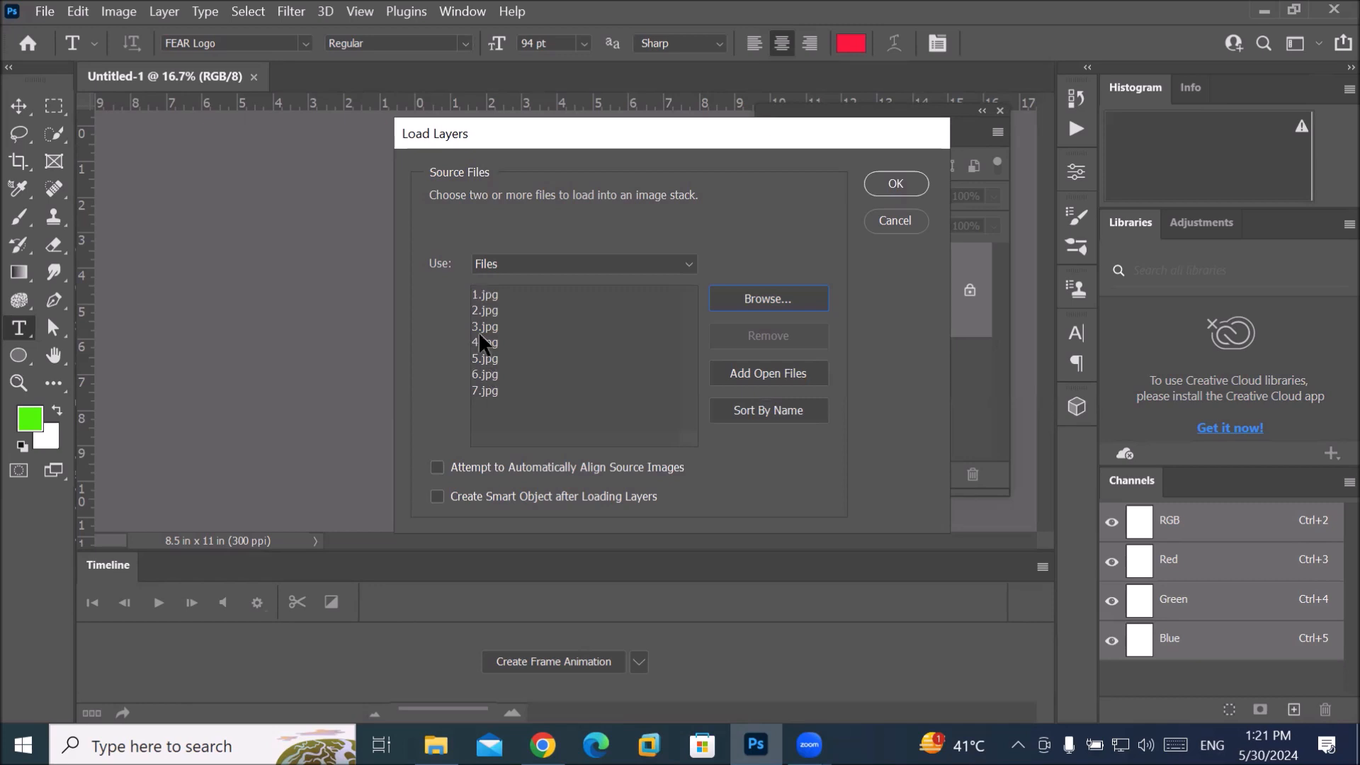
pyautogui.click(886, 190)
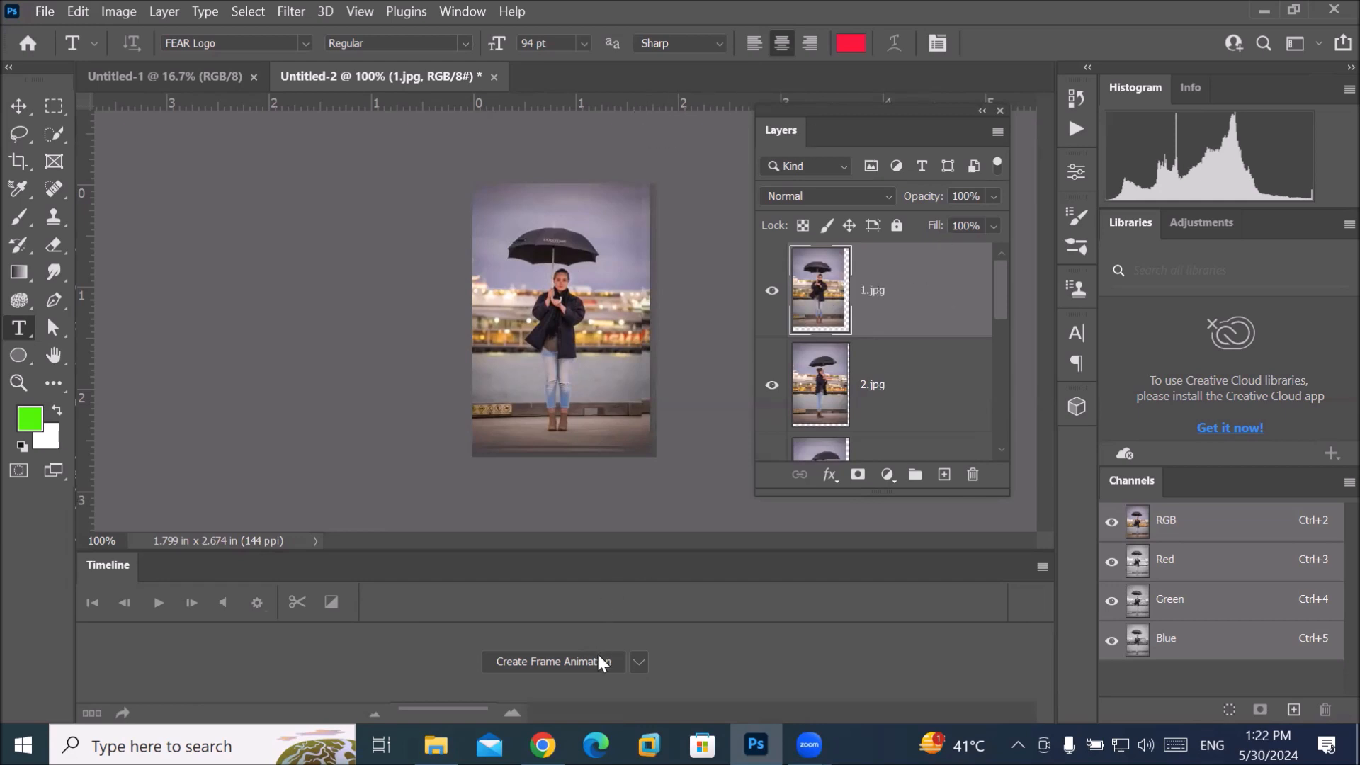
# Step: Create a frame animation, make frames from the seven layers, and play it briefly as a preview
pyautogui.click(555, 662)
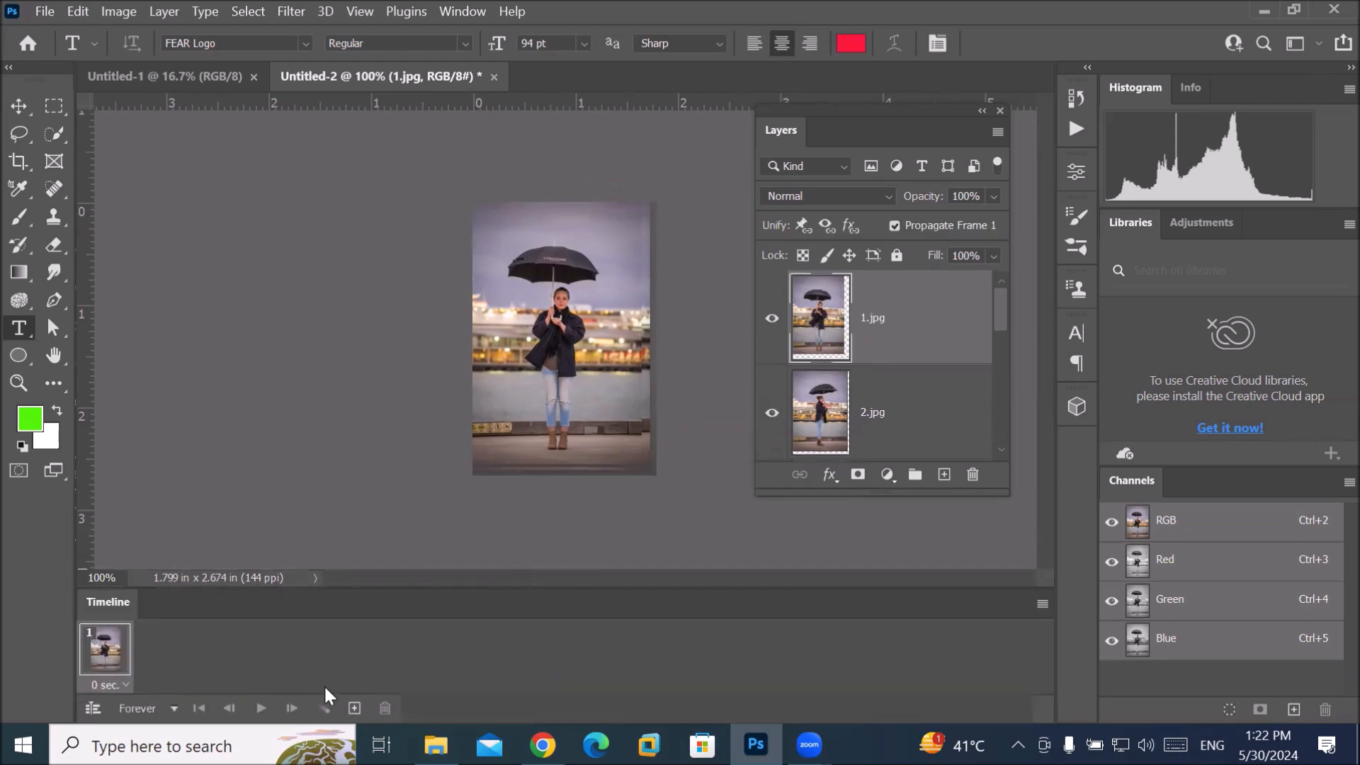
pyautogui.click(1042, 604)
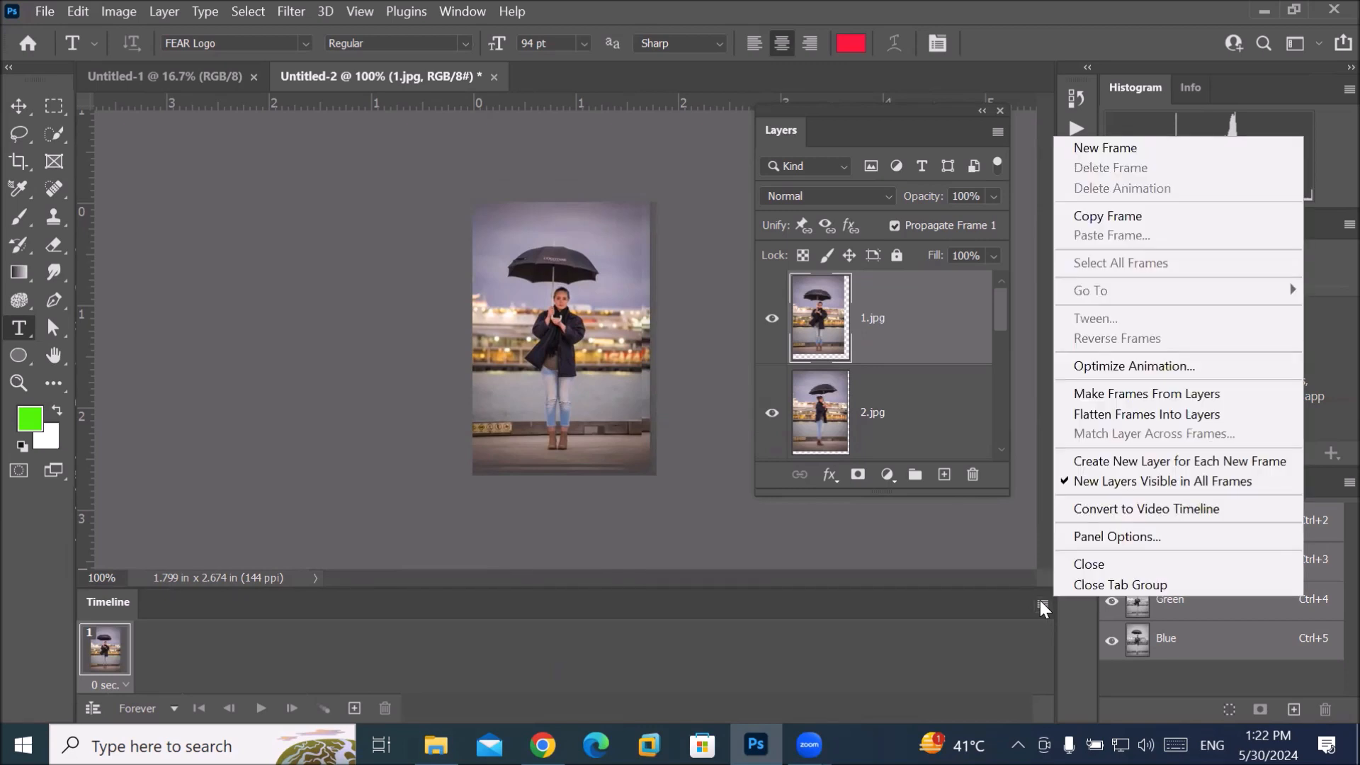
pyautogui.click(1158, 398)
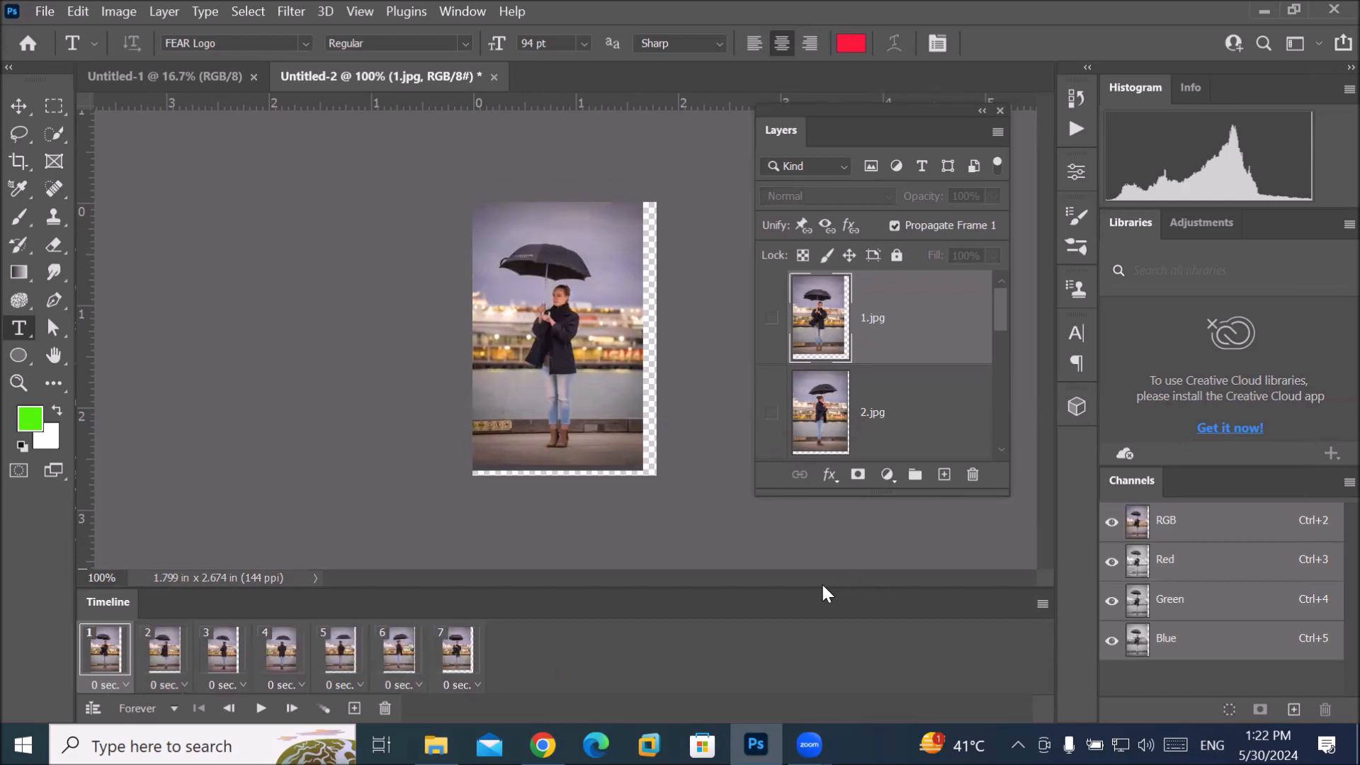
pyautogui.click(261, 708)
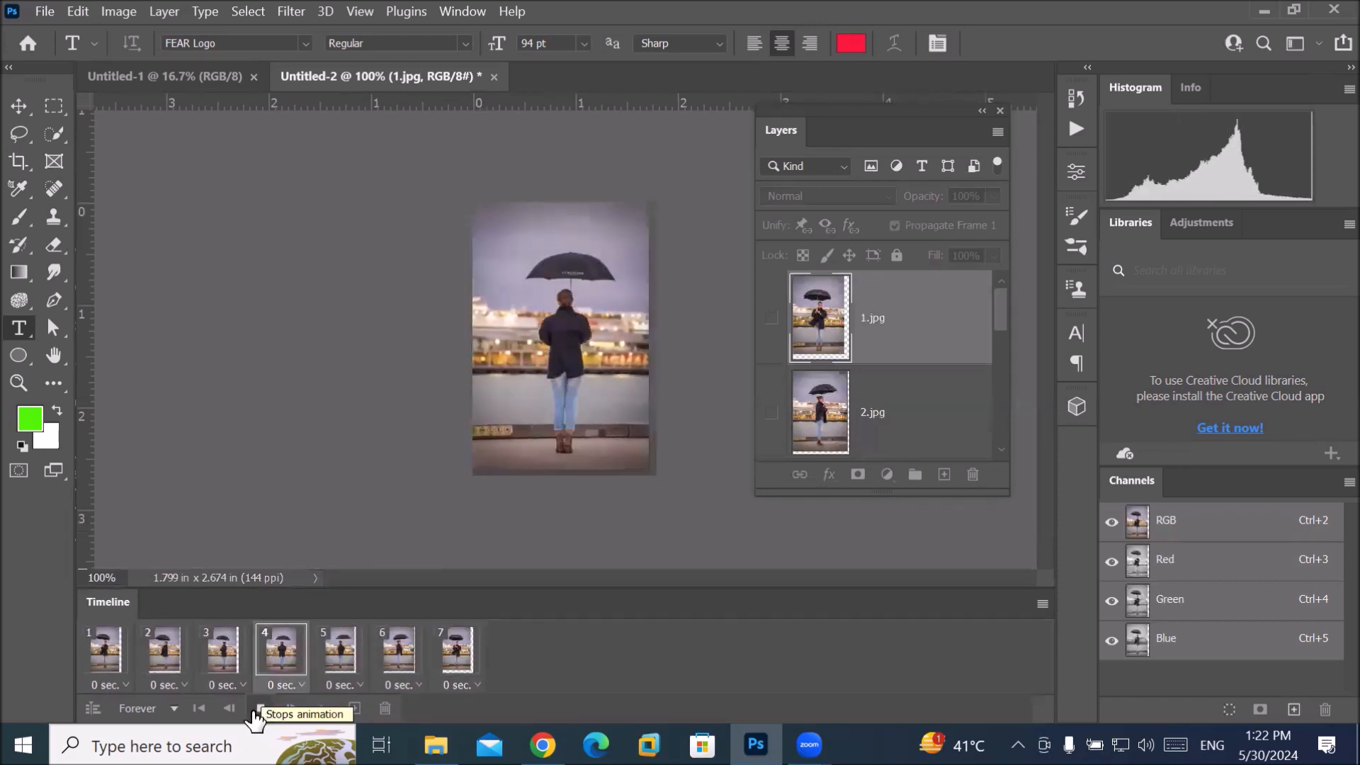
pyautogui.click(255, 709)
# Step: Open the umbrella animation in Save for Web and start saving it as a GIF
pyautogui.click(42, 12)
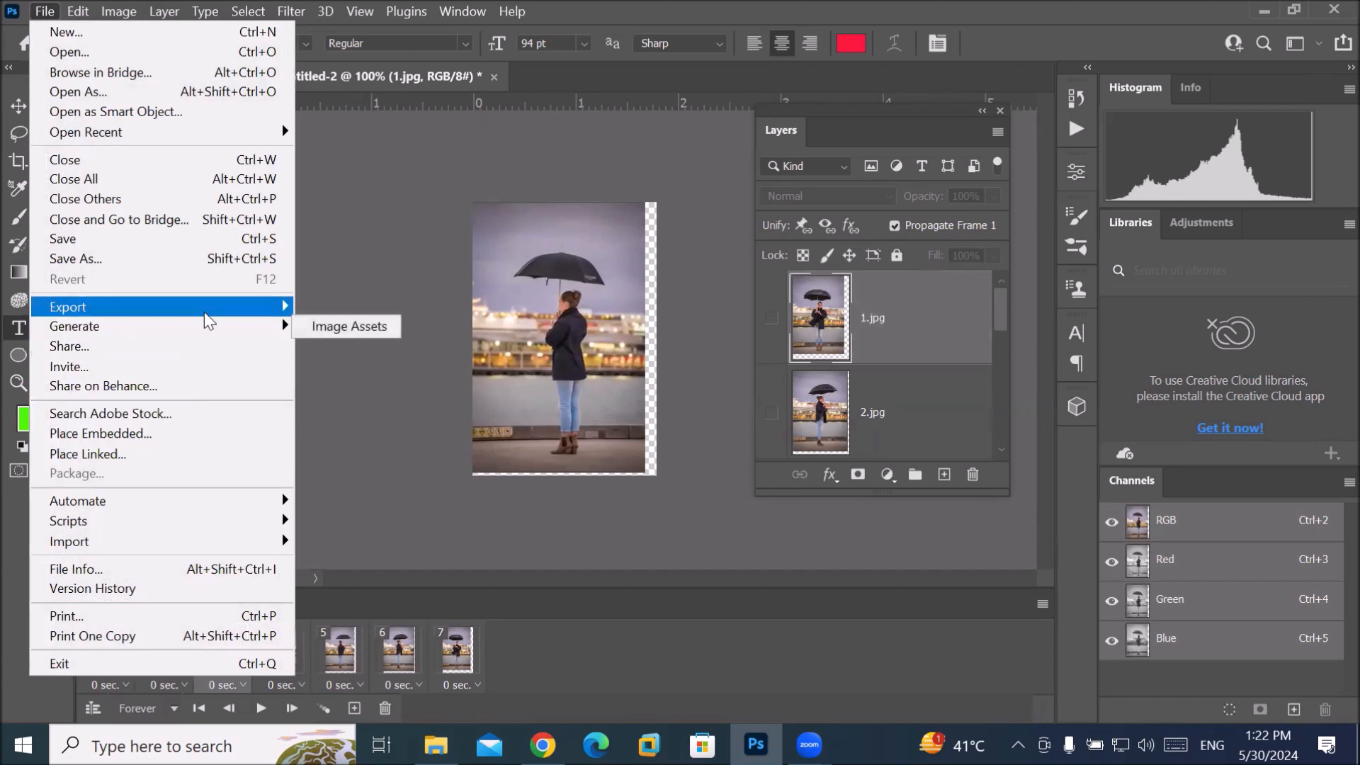
pyautogui.moveTo(205, 307)
pyautogui.click(436, 383)
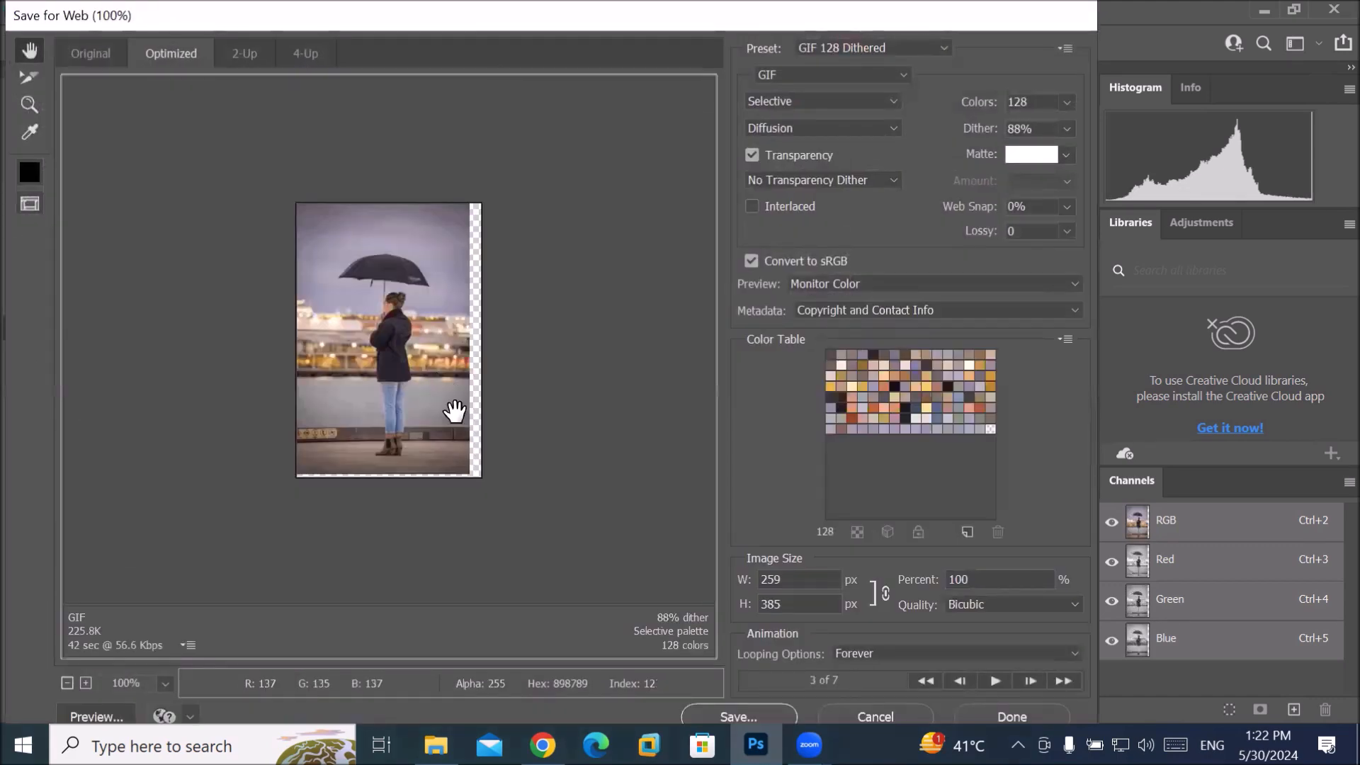
pyautogui.click(736, 716)
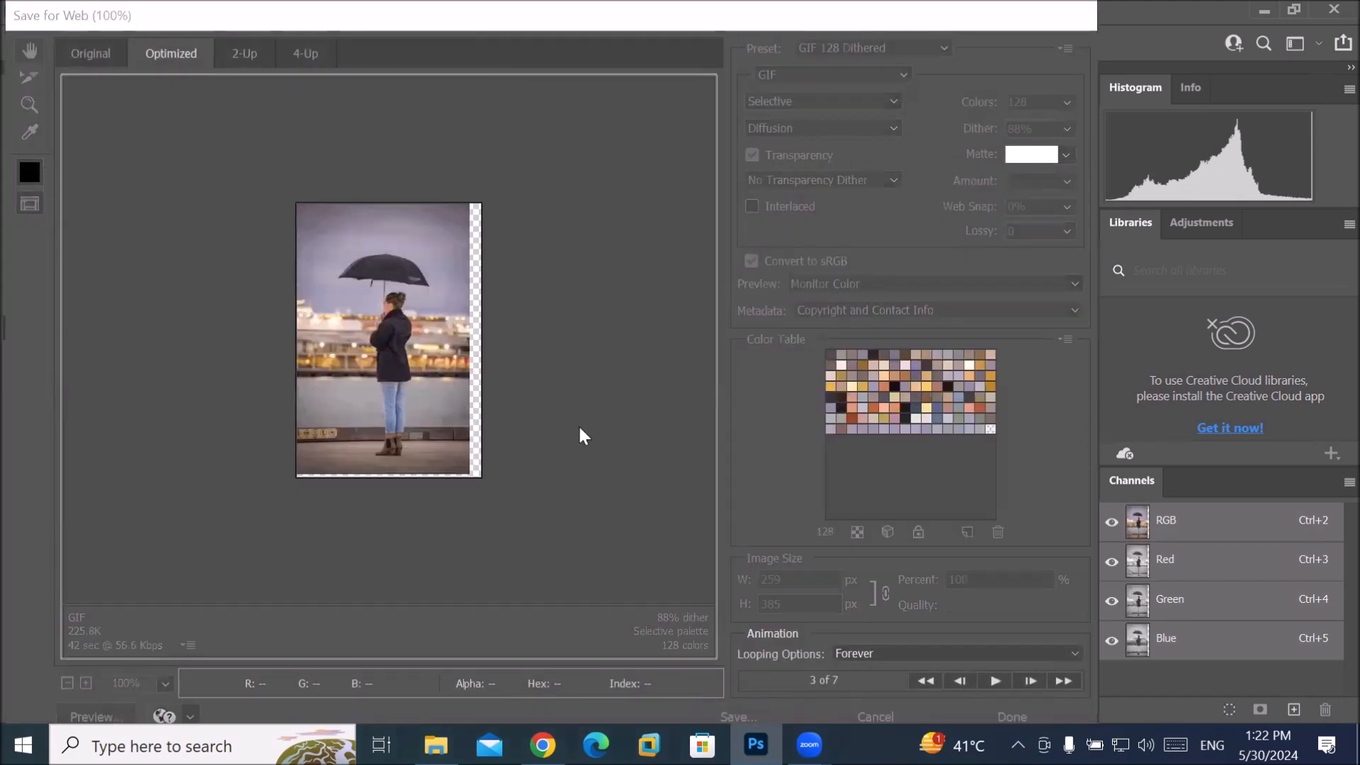
# Step: Save the GIF in the personal folder on the Desktop under the name "lady with umbrella animate"
pyautogui.click(66, 195)
pyautogui.scroll(-1, 237, 313)
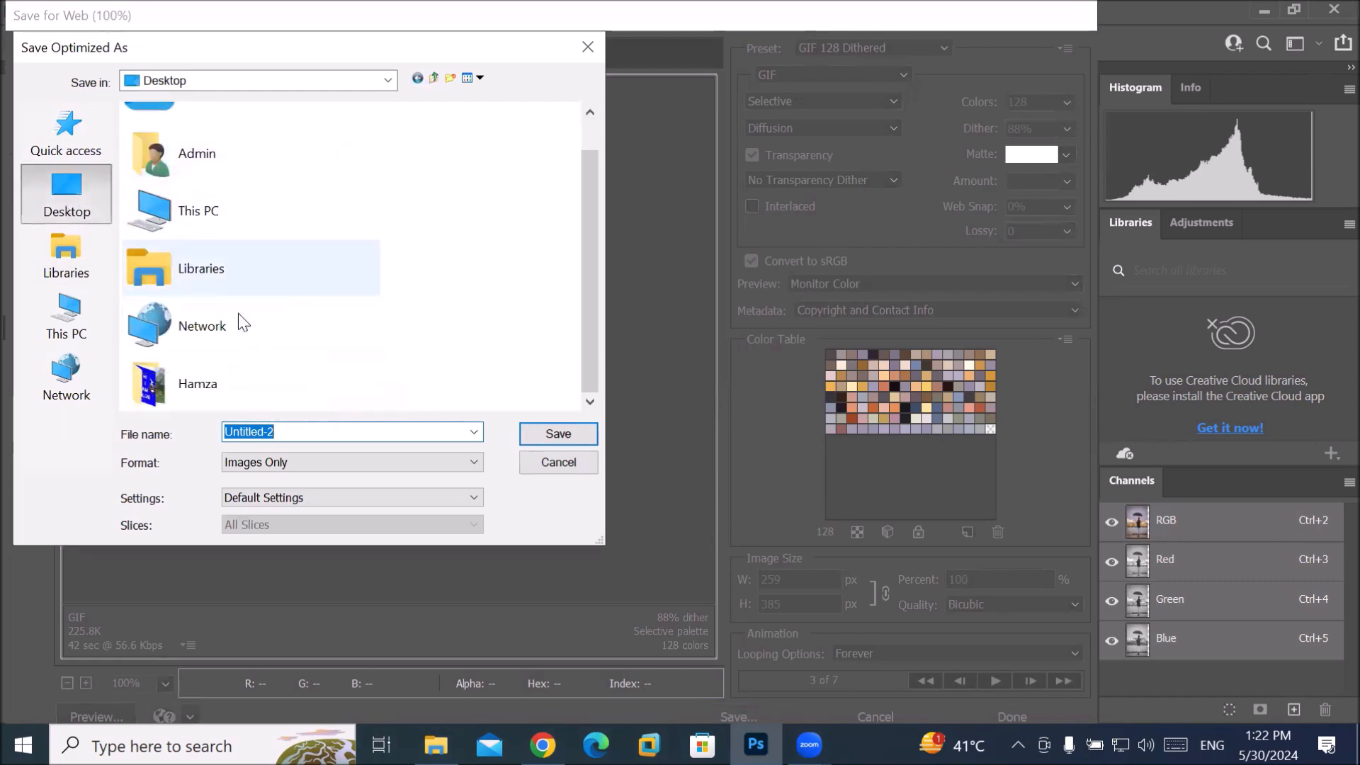
pyautogui.scroll(1, 238, 313)
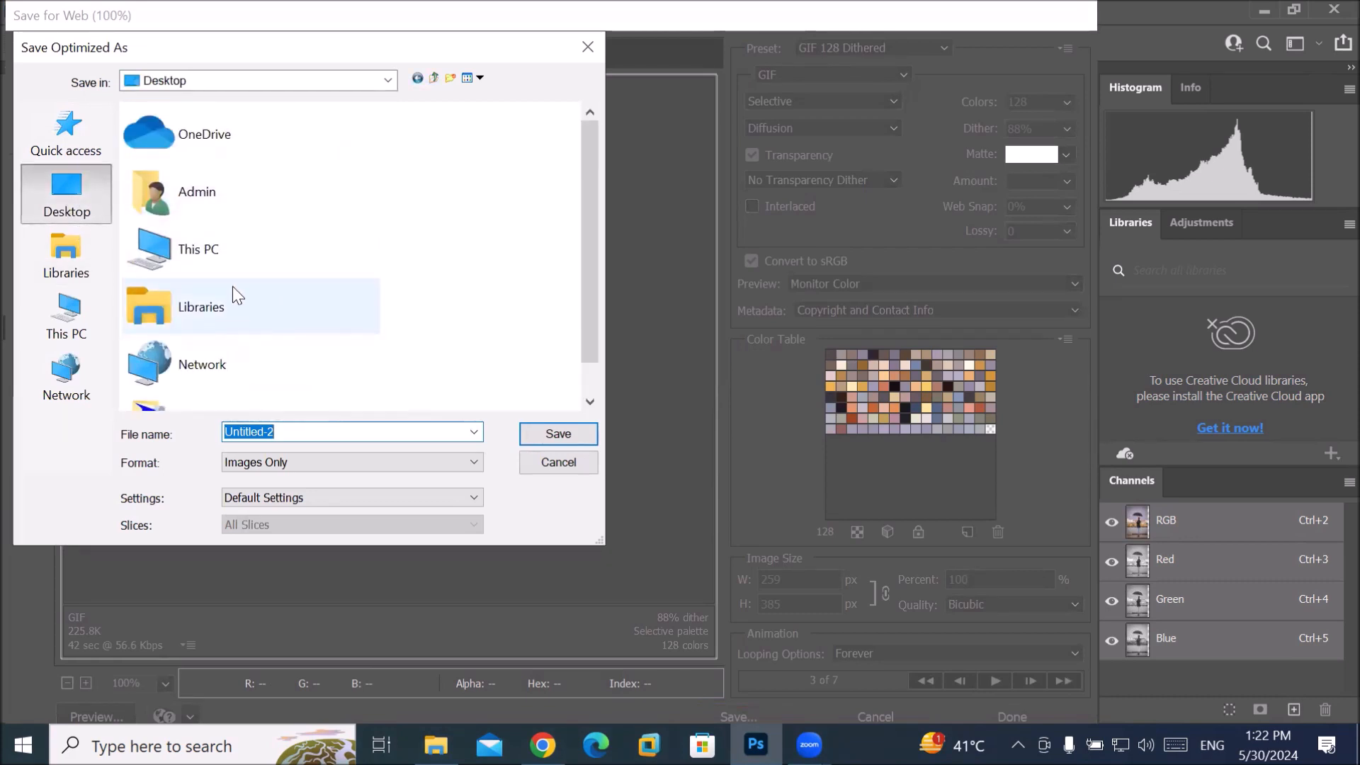
pyautogui.scroll(-1, 255, 387)
pyautogui.doubleClick(192, 383)
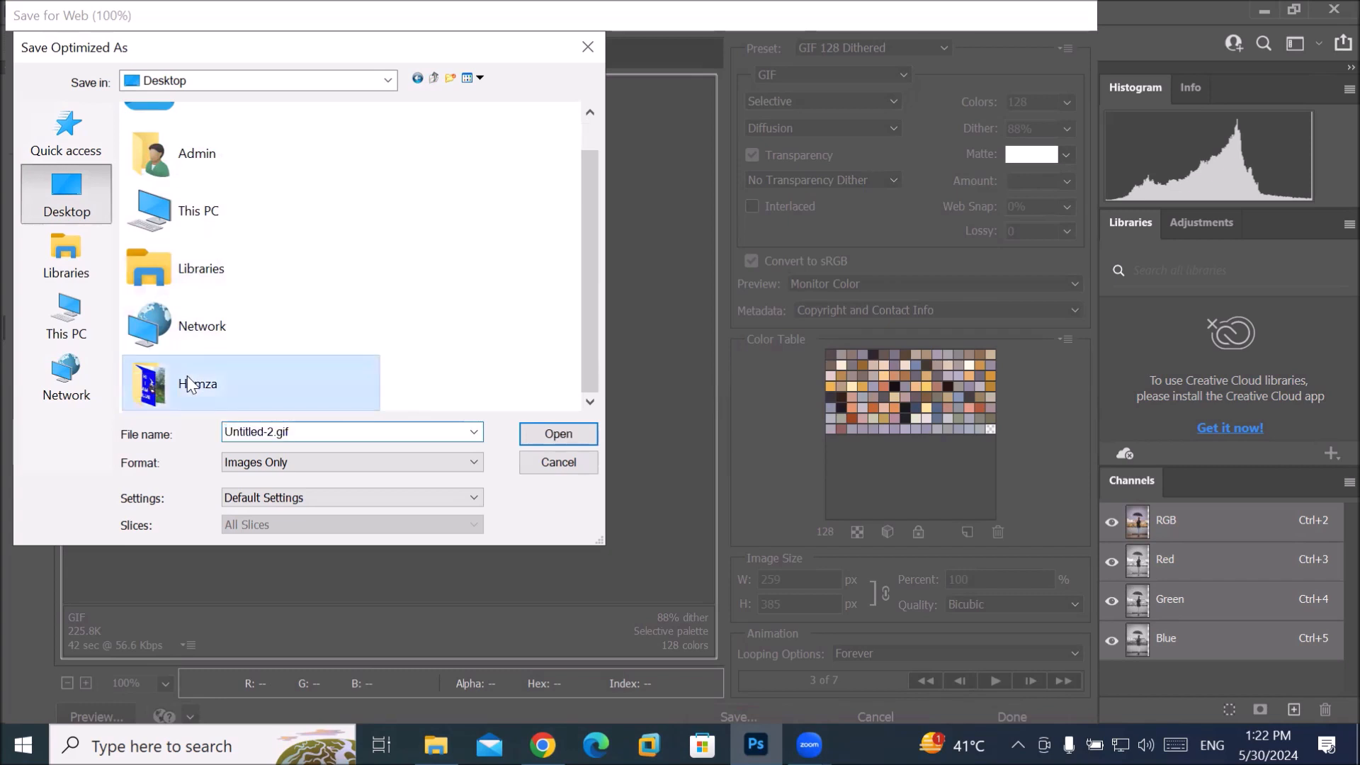
pyautogui.doubleClick(326, 433)
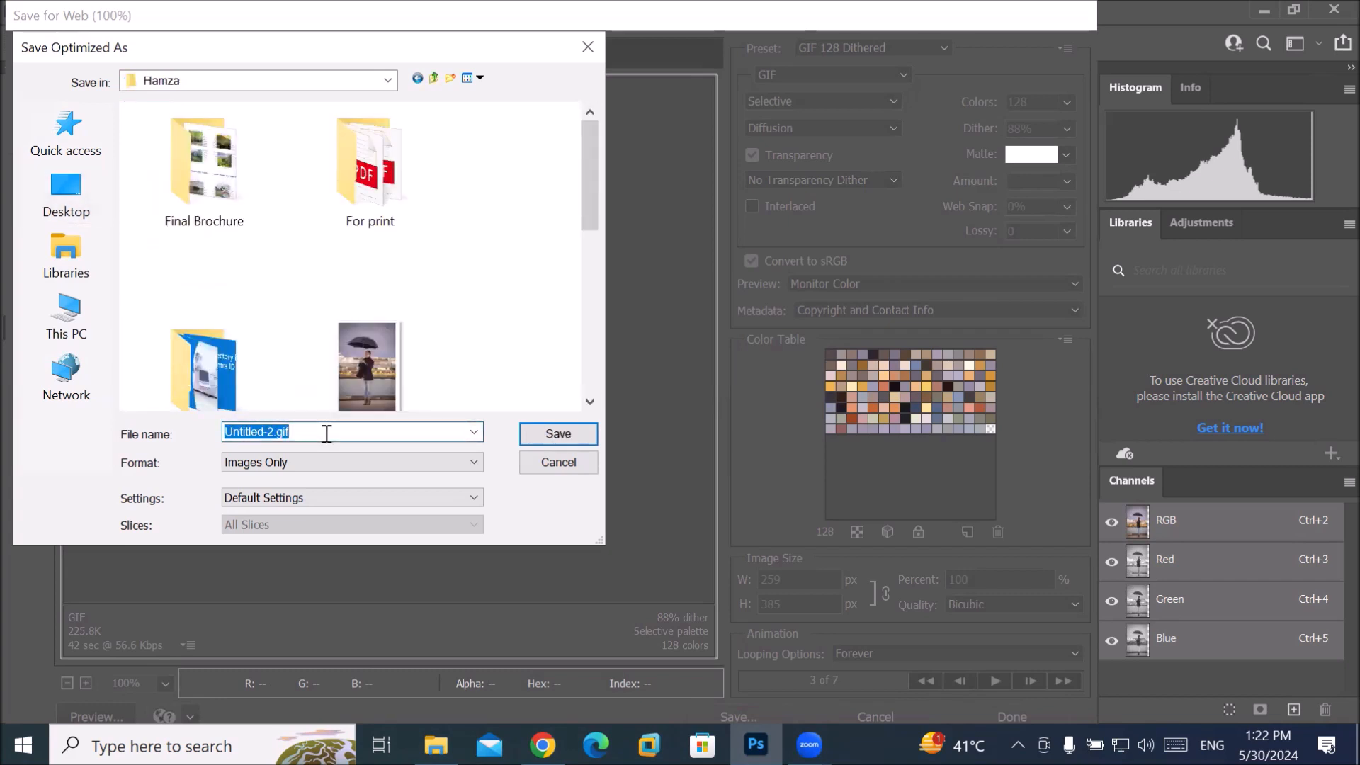
pyautogui.write('lady with')
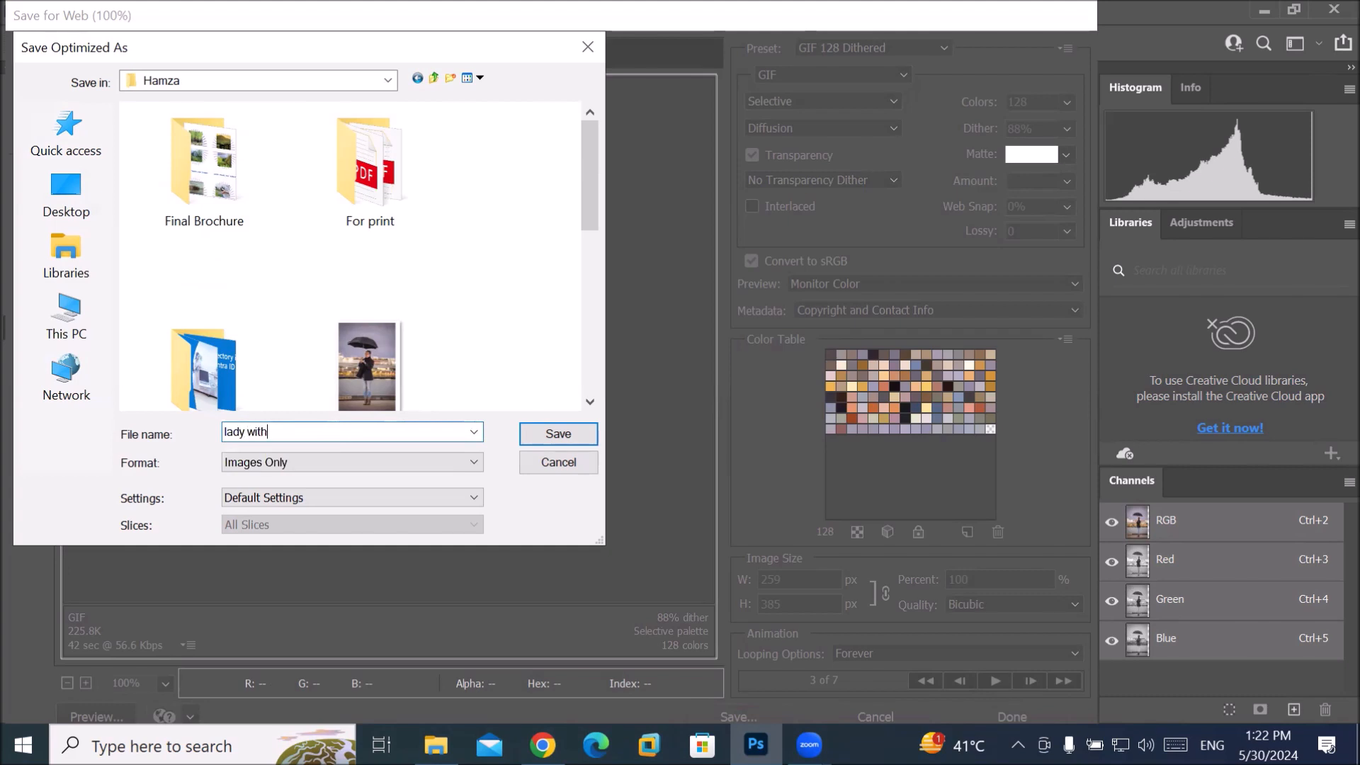
pyautogui.write(' umbrella animate')
pyautogui.press('Return')
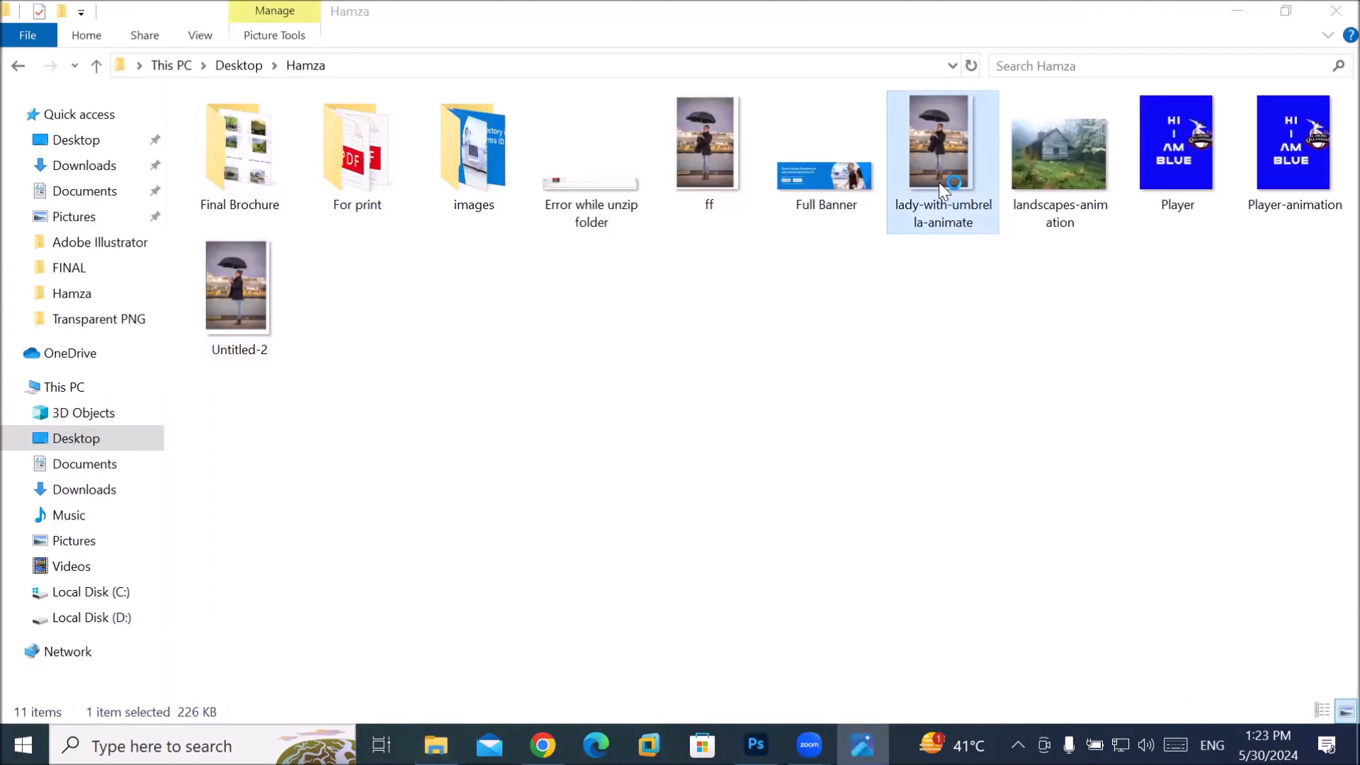
# Step: View the exported lady-with-umbrella-animate GIF from File Explorer, then return to Photoshop and close Untitled-2 without saving
pyautogui.doubleClick(938, 181)
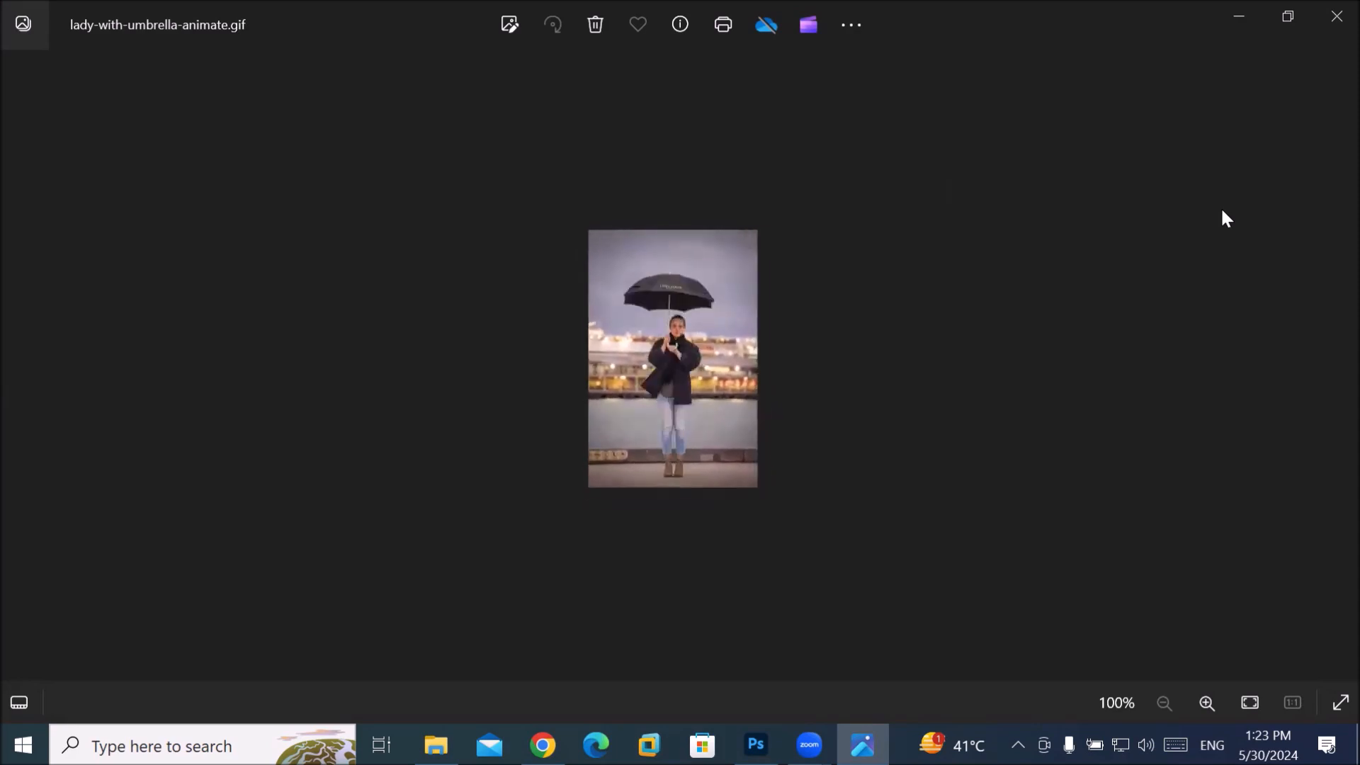
pyautogui.click(1331, 29)
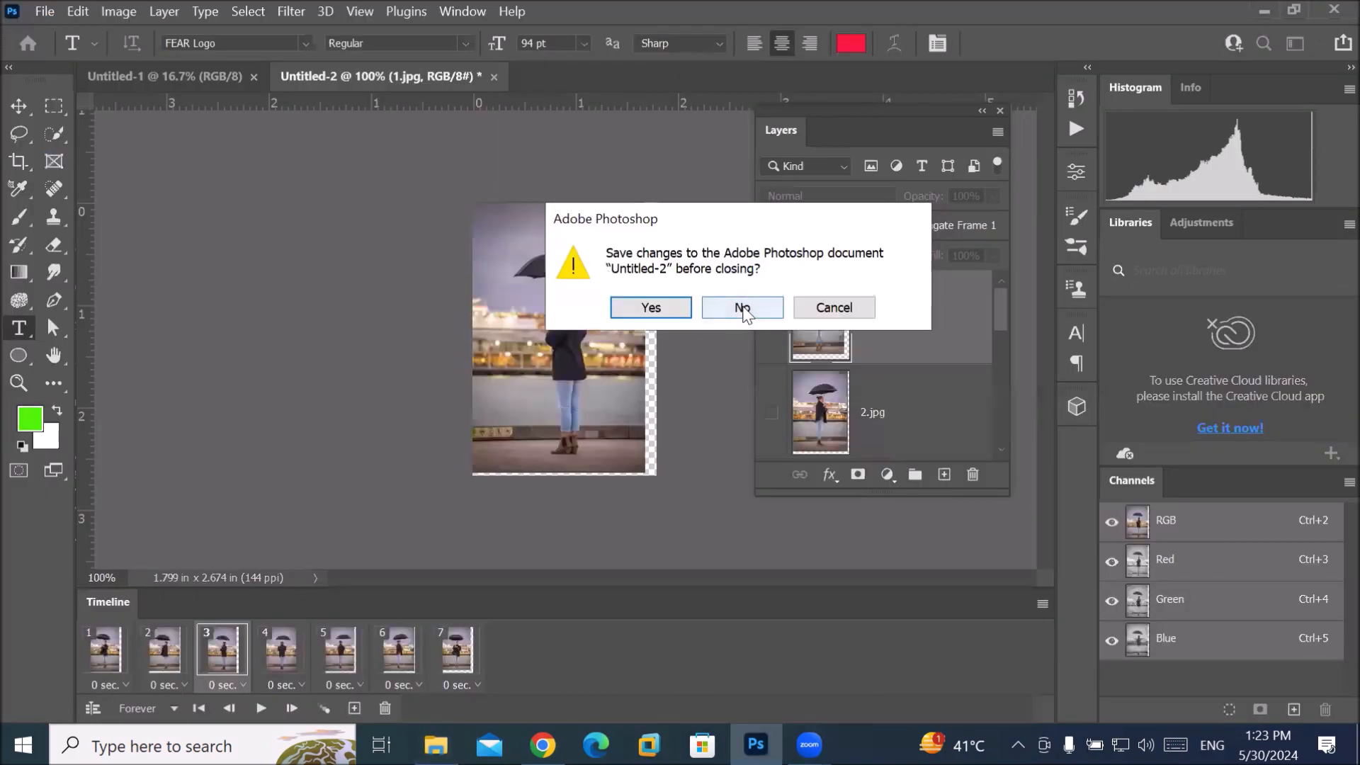
pyautogui.click(742, 306)
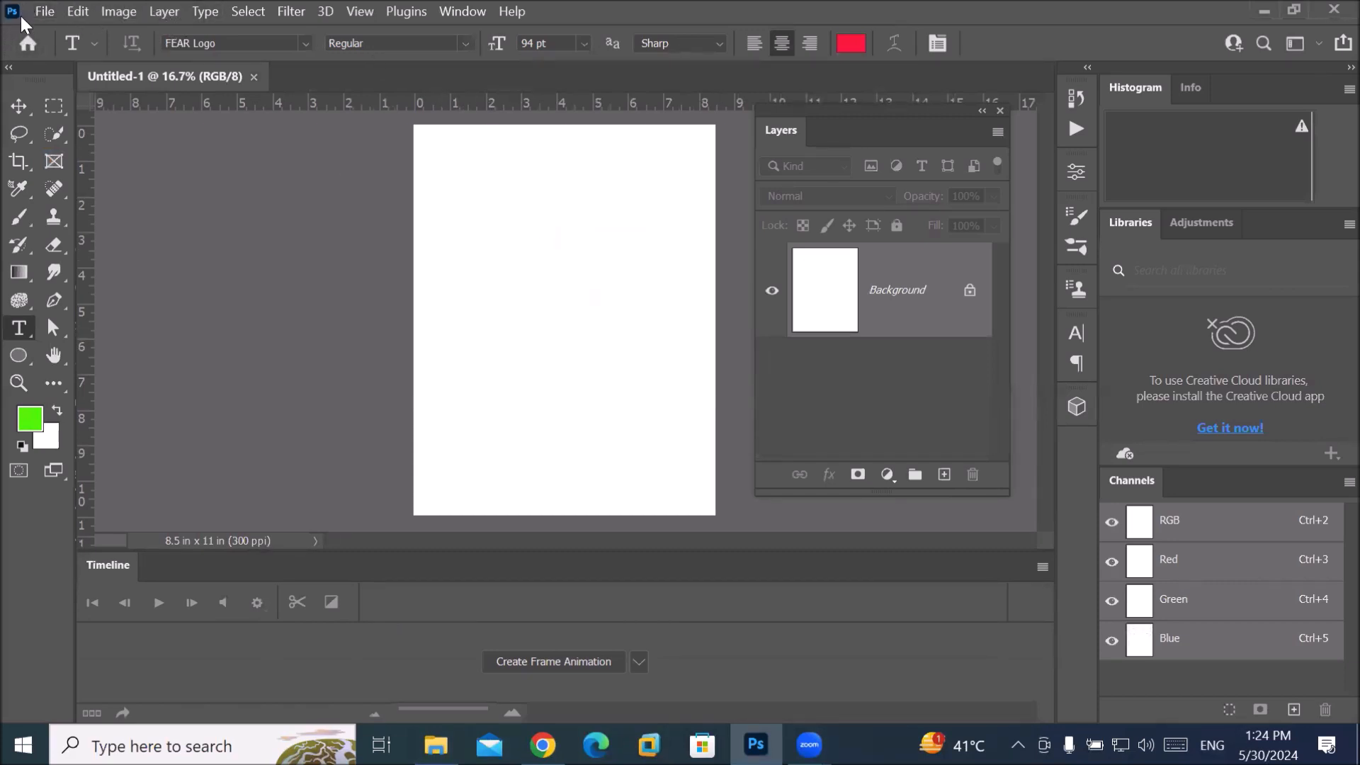
# Step: Start placing an embedded image and browse to the Images folder inside _Graphics on drive D
pyautogui.click(43, 11)
pyautogui.moveTo(220, 326)
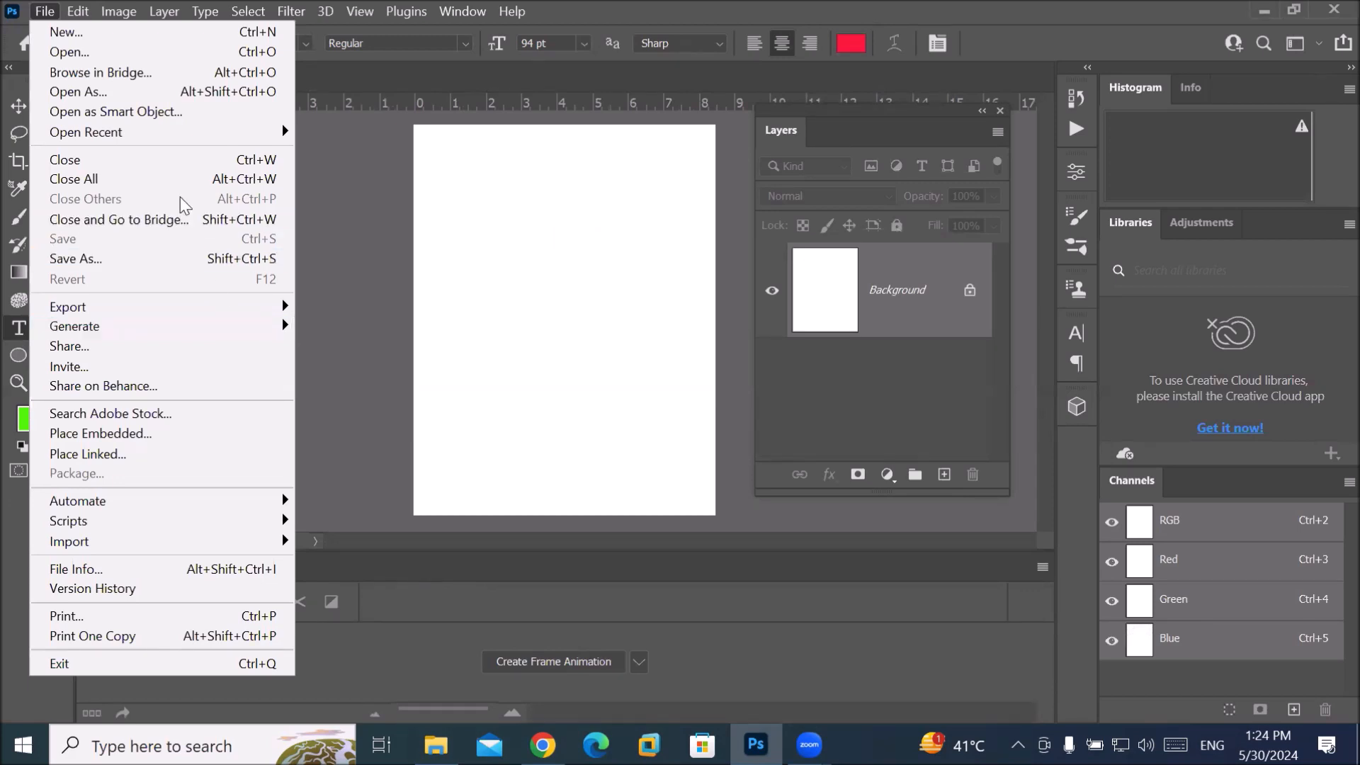
pyautogui.click(206, 433)
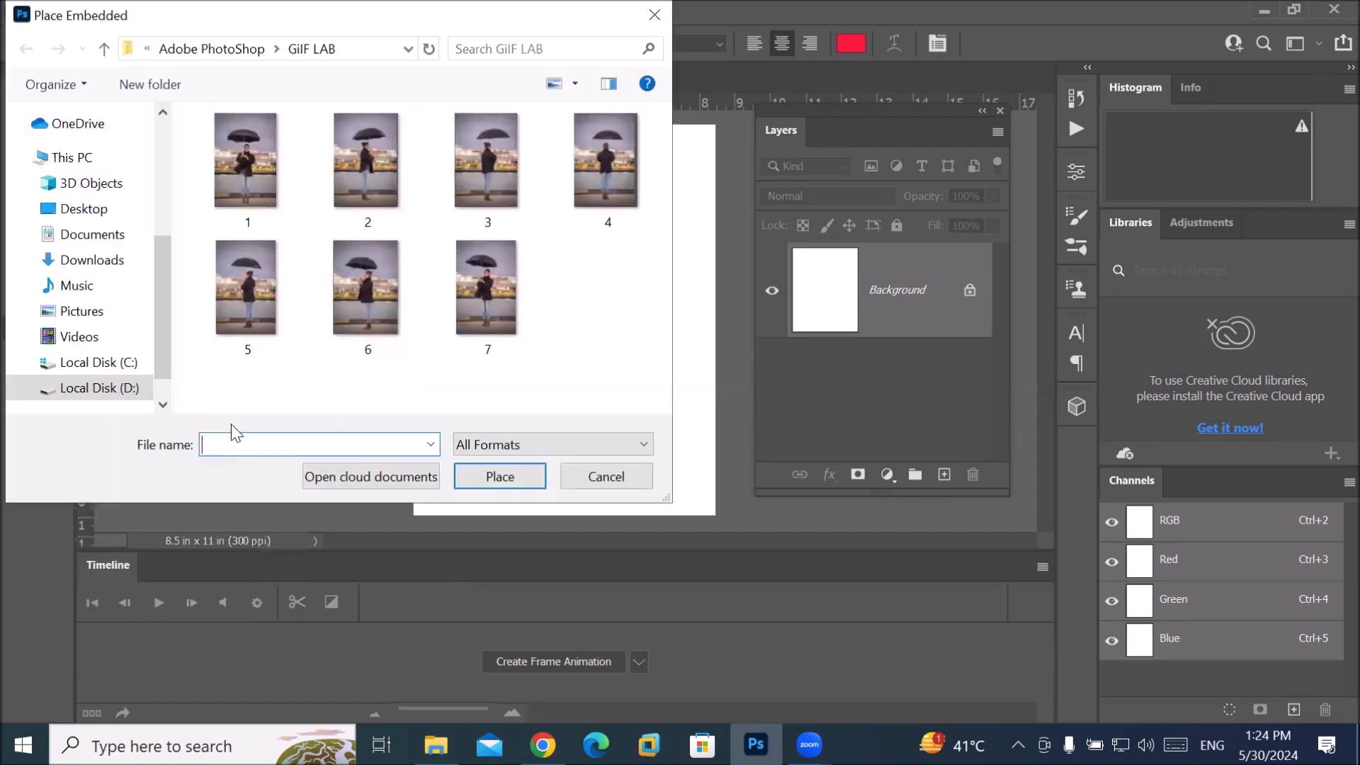
pyautogui.click(212, 50)
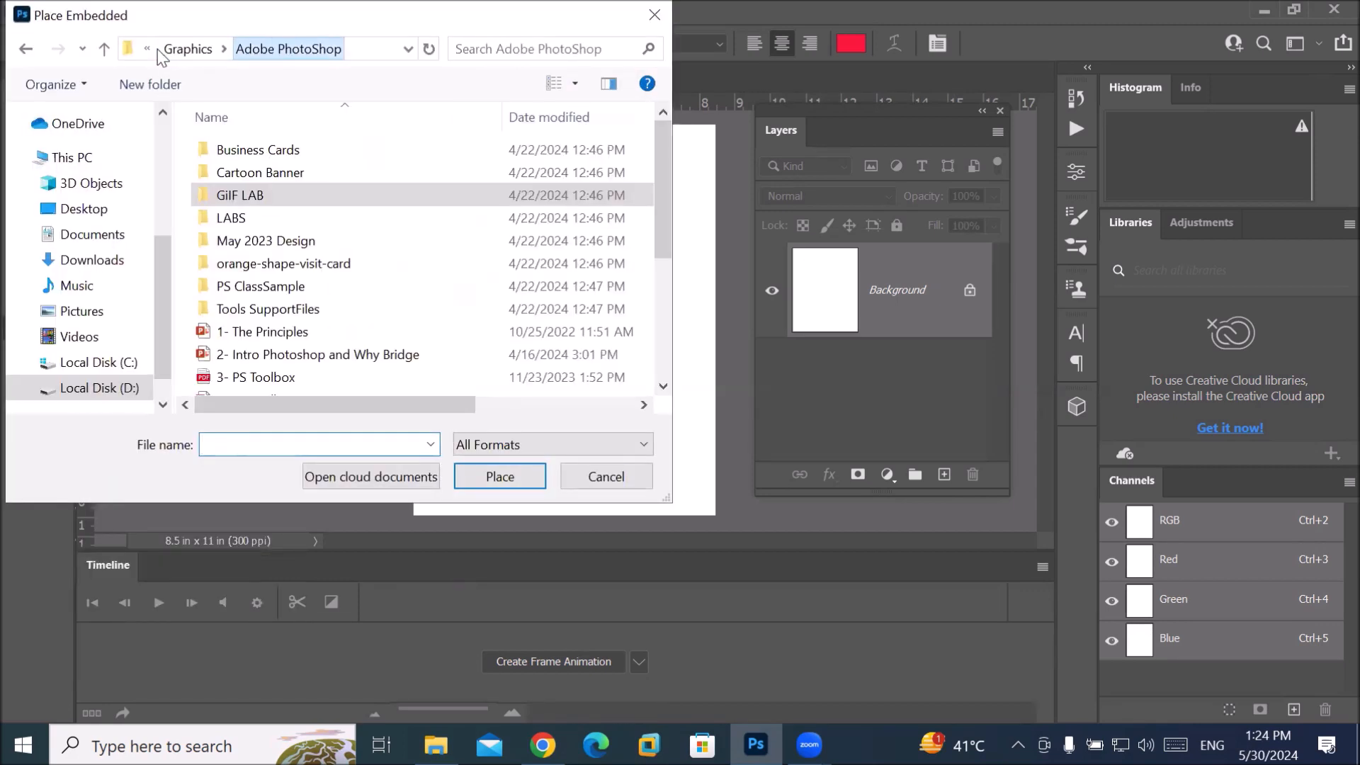
pyautogui.click(178, 49)
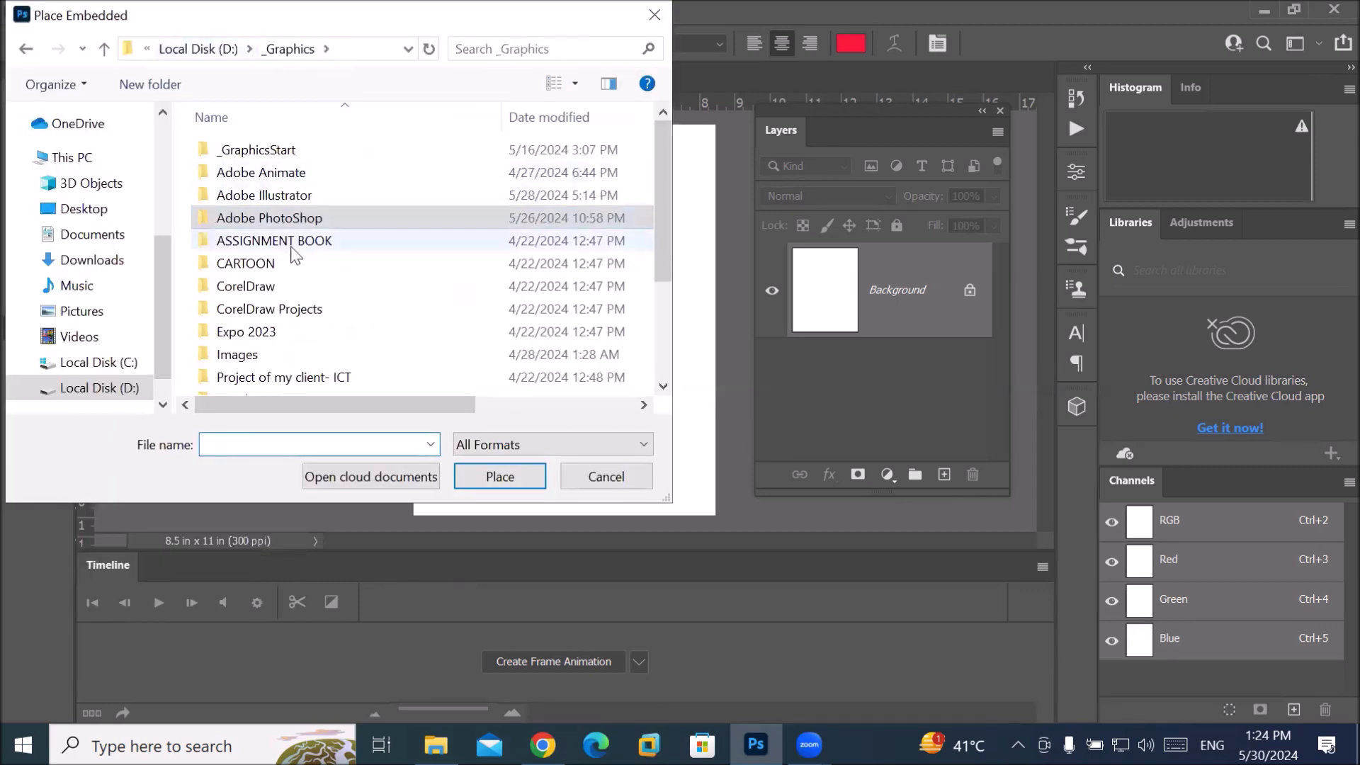
pyautogui.doubleClick(254, 356)
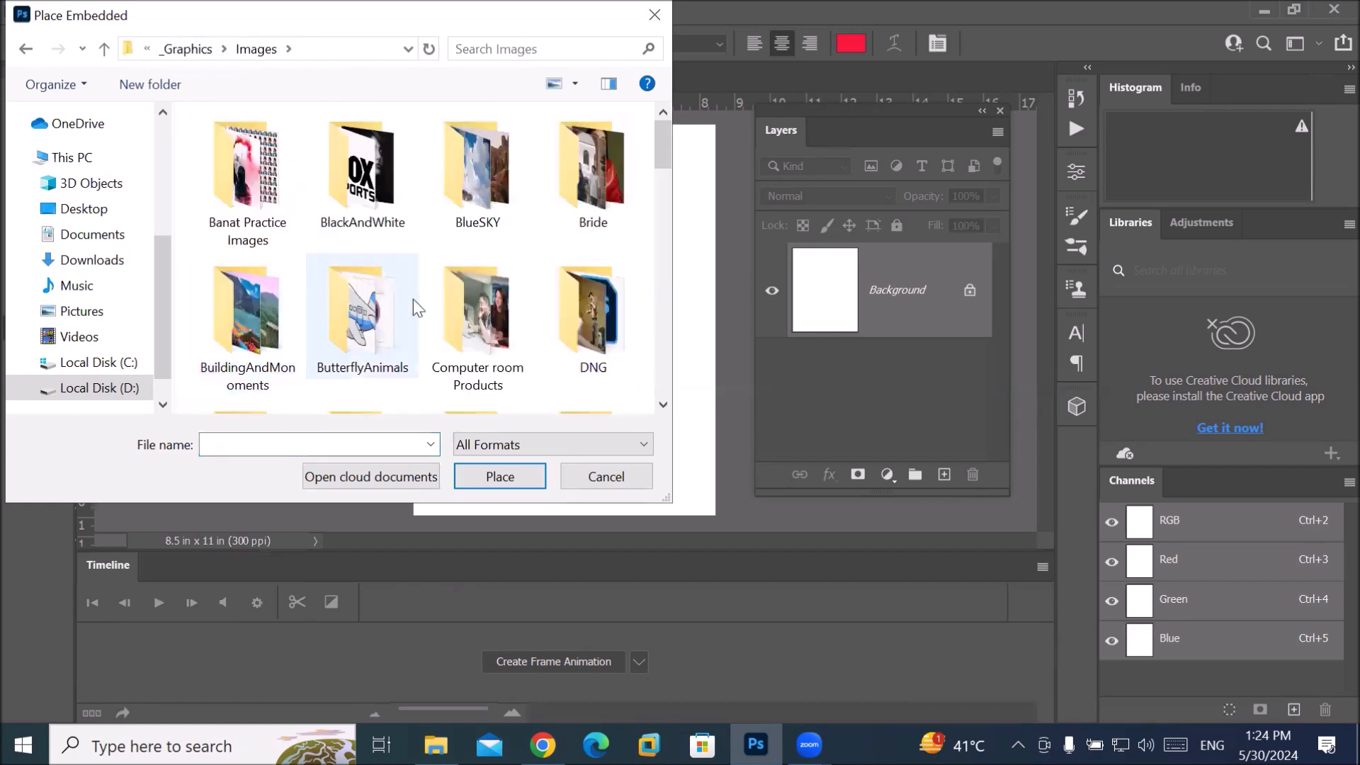
# Step: Look through the subfolders of Images, including the contents of Players, for a suitable picture
pyautogui.scroll(-3, 385, 322)
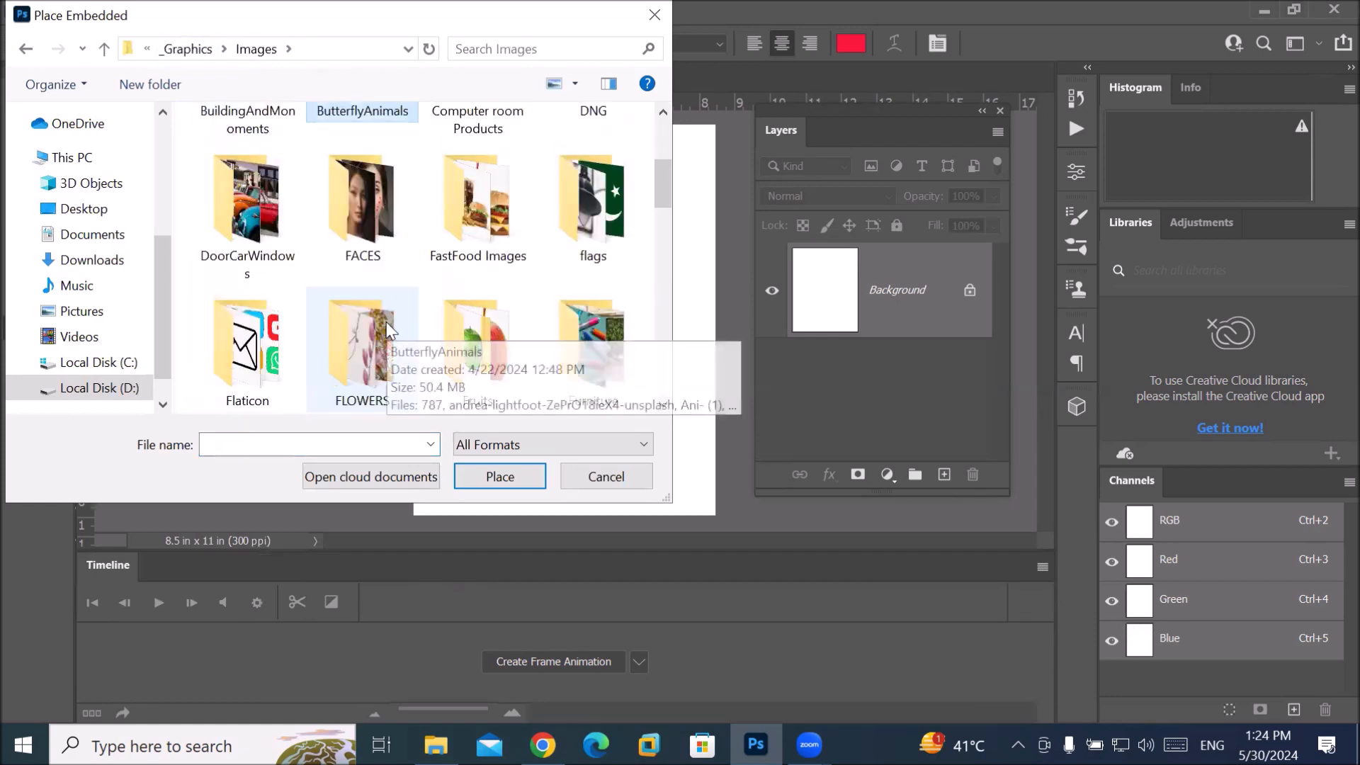
pyautogui.scroll(-1, 626, 339)
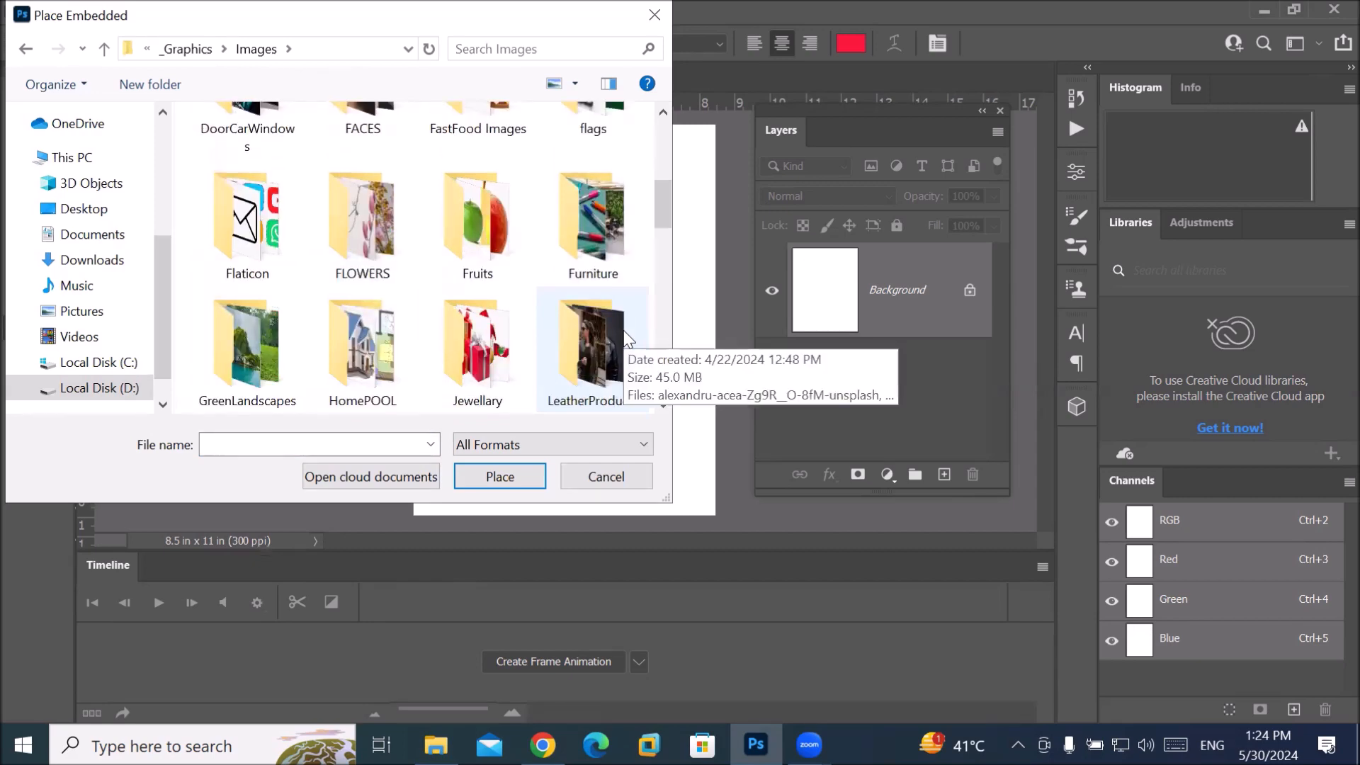
pyautogui.scroll(2, 626, 338)
pyautogui.scroll(1, 625, 334)
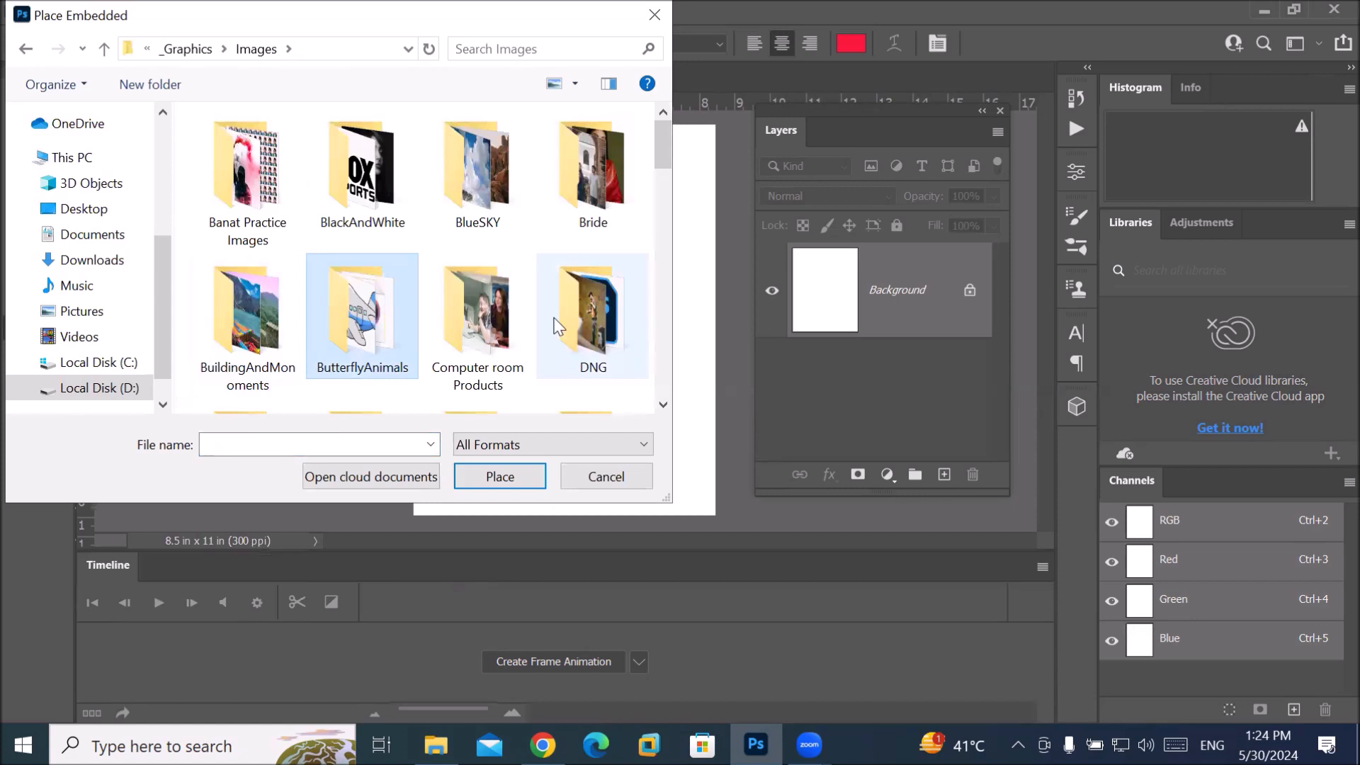
pyautogui.scroll(-1, 554, 324)
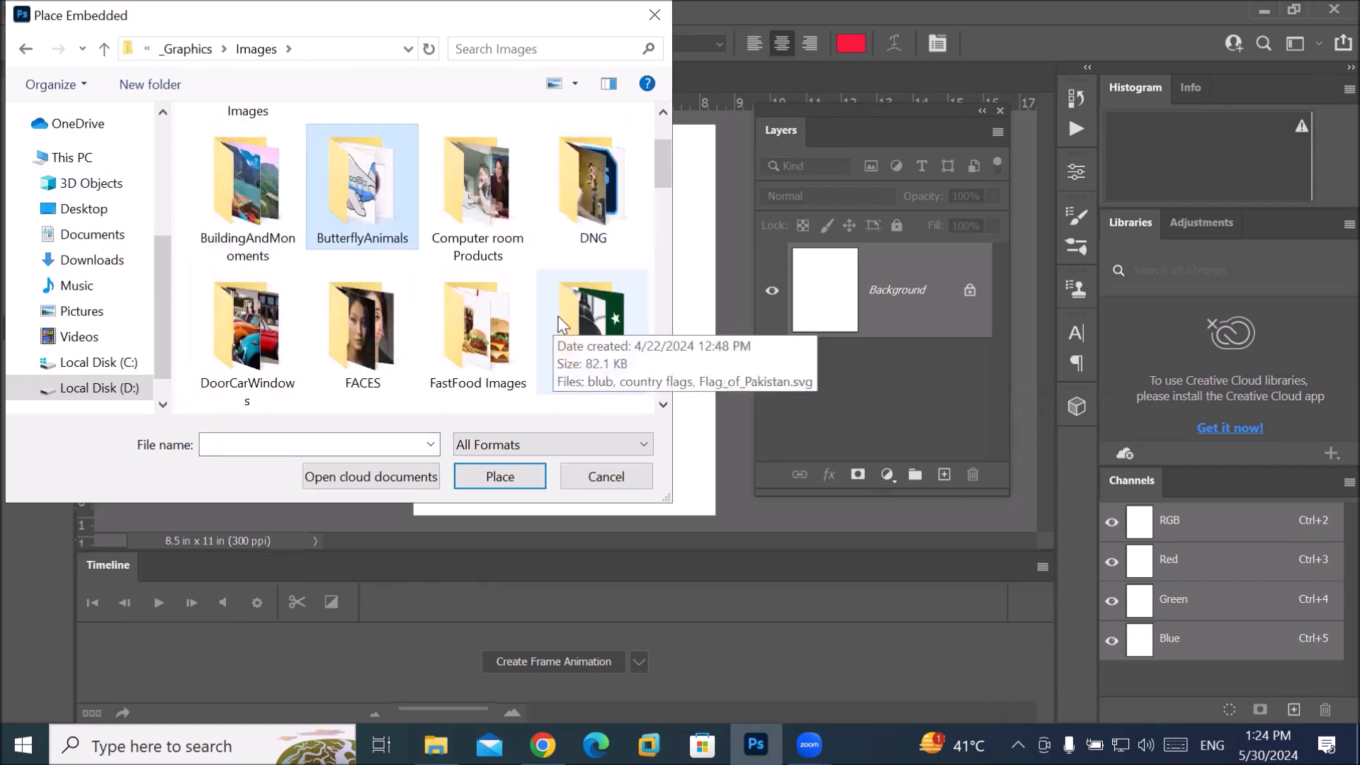
pyautogui.scroll(-1, 554, 324)
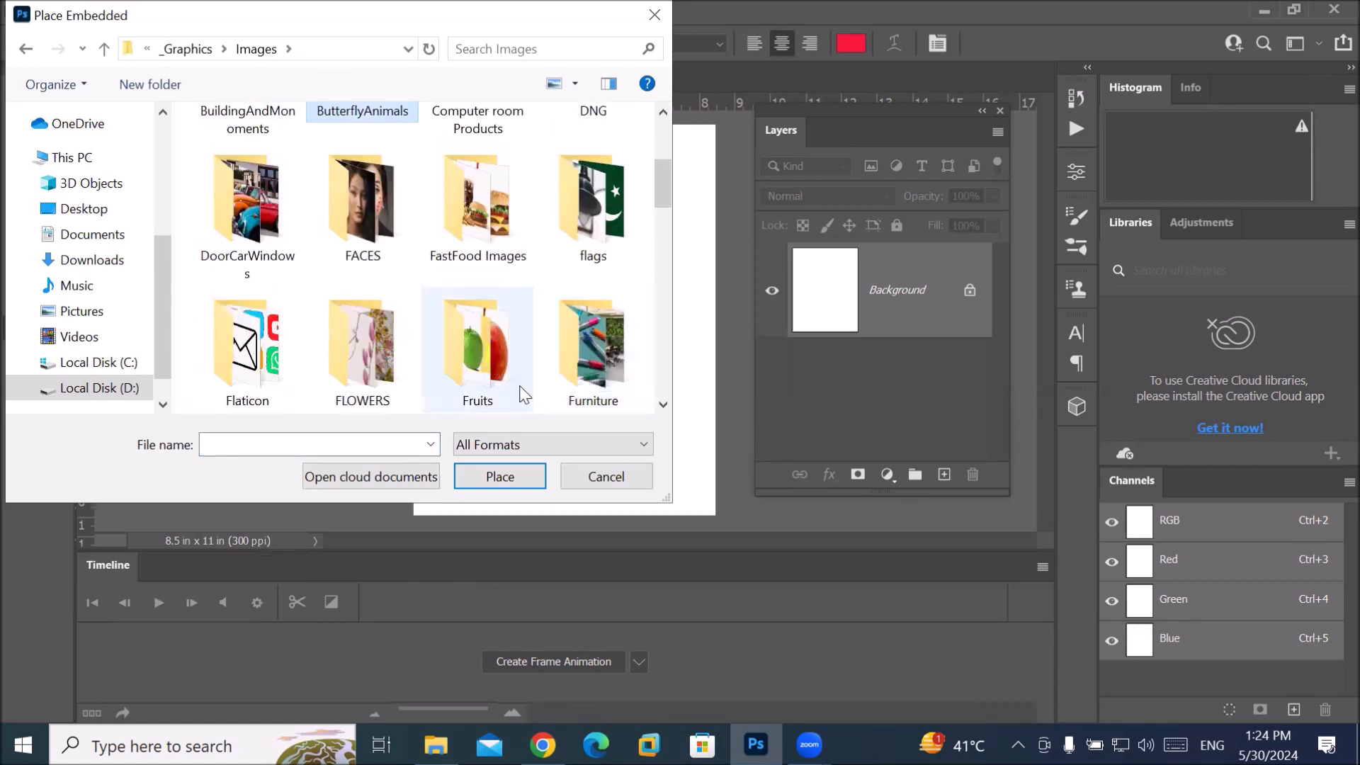
pyautogui.scroll(-1, 524, 394)
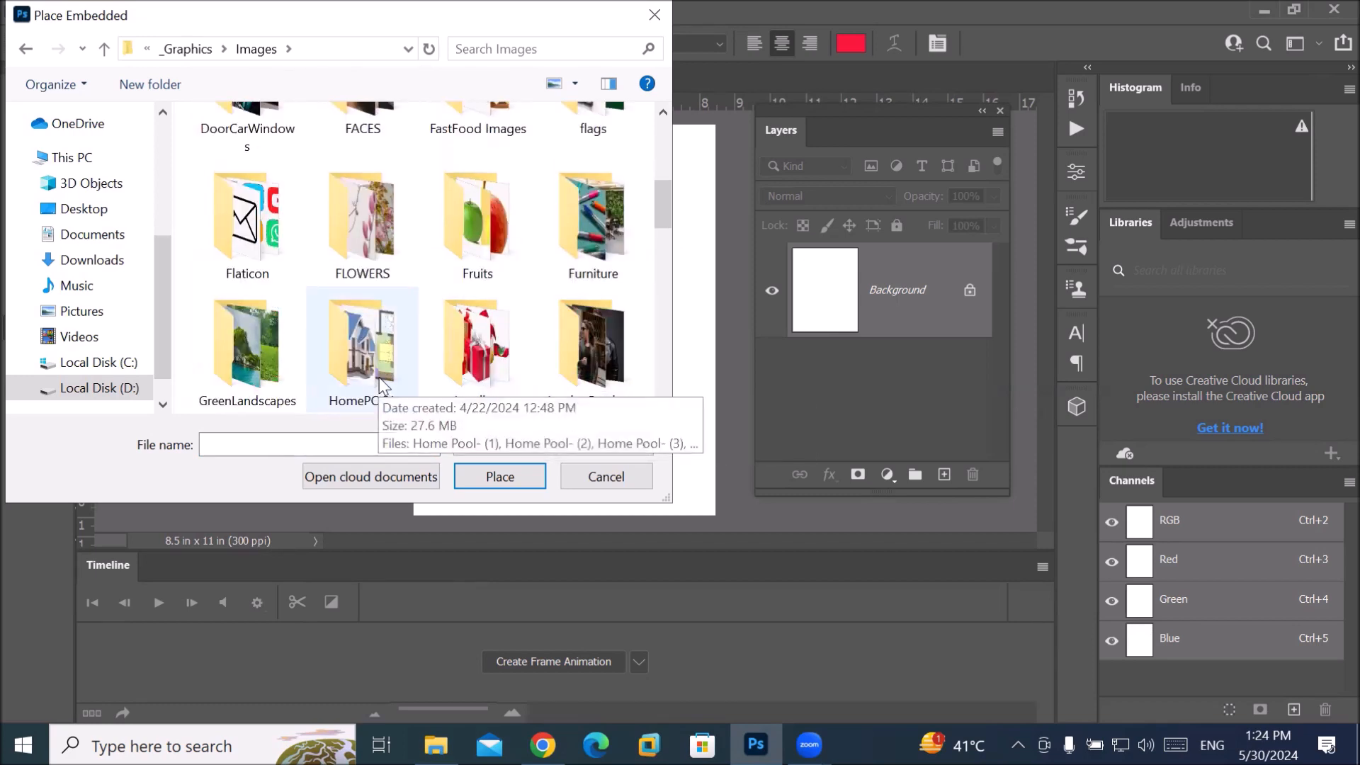
pyautogui.scroll(-1, 383, 389)
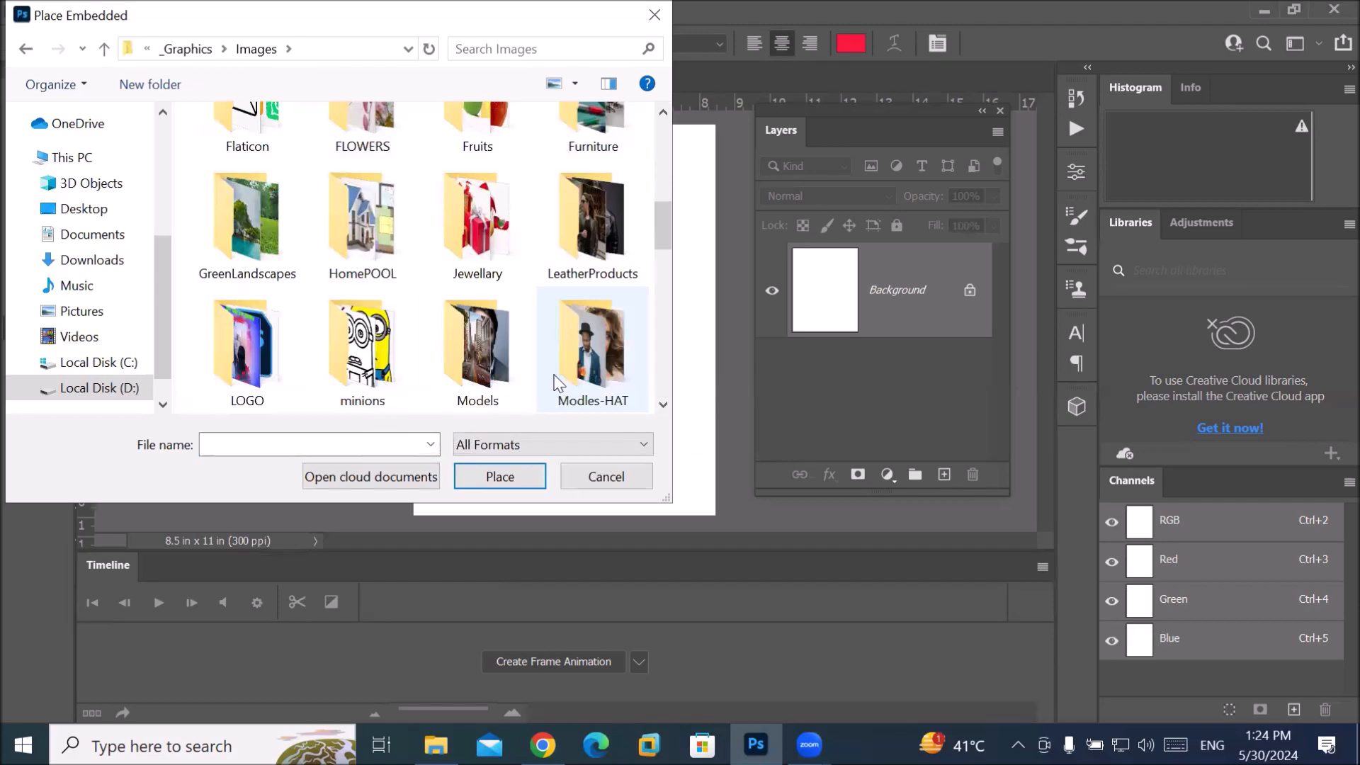
pyautogui.scroll(-1, 558, 384)
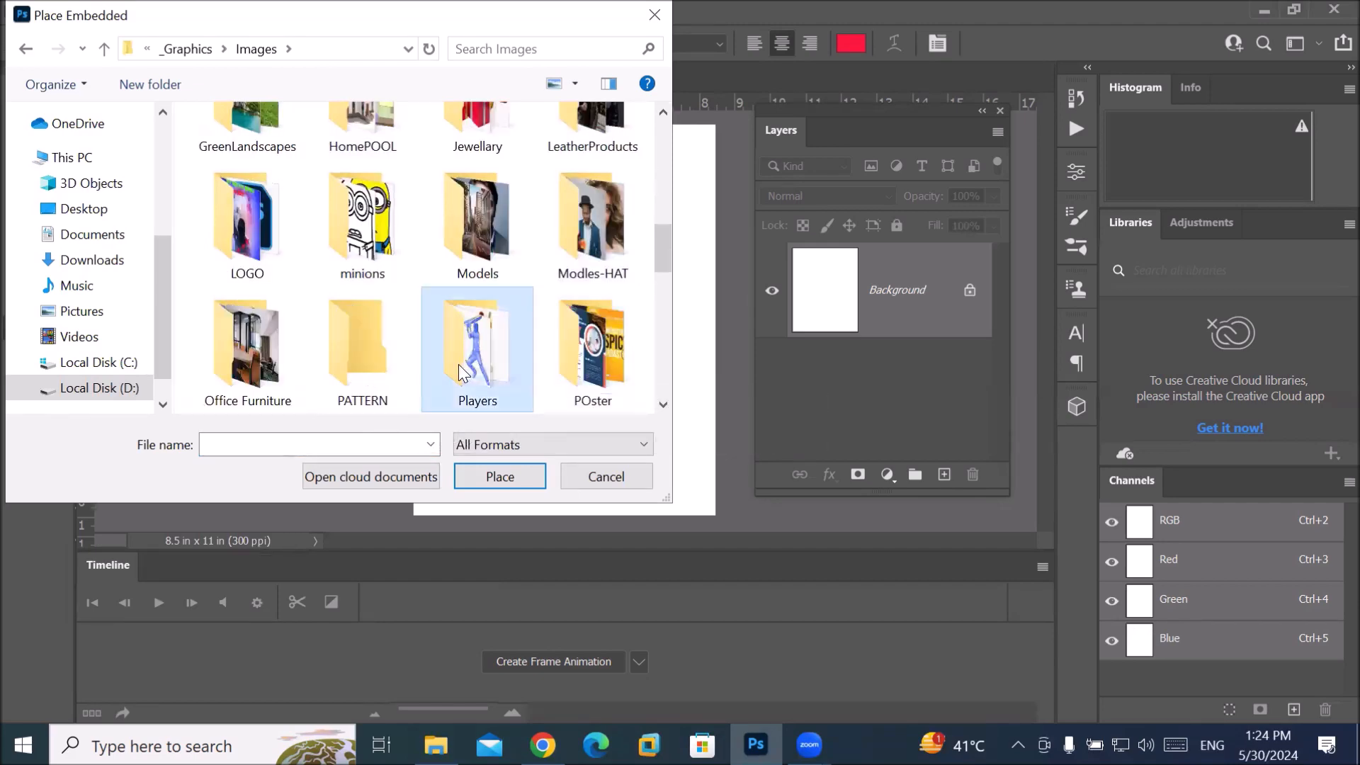
pyautogui.doubleClick(471, 333)
pyautogui.scroll(-2, 358, 303)
pyautogui.scroll(2, 361, 304)
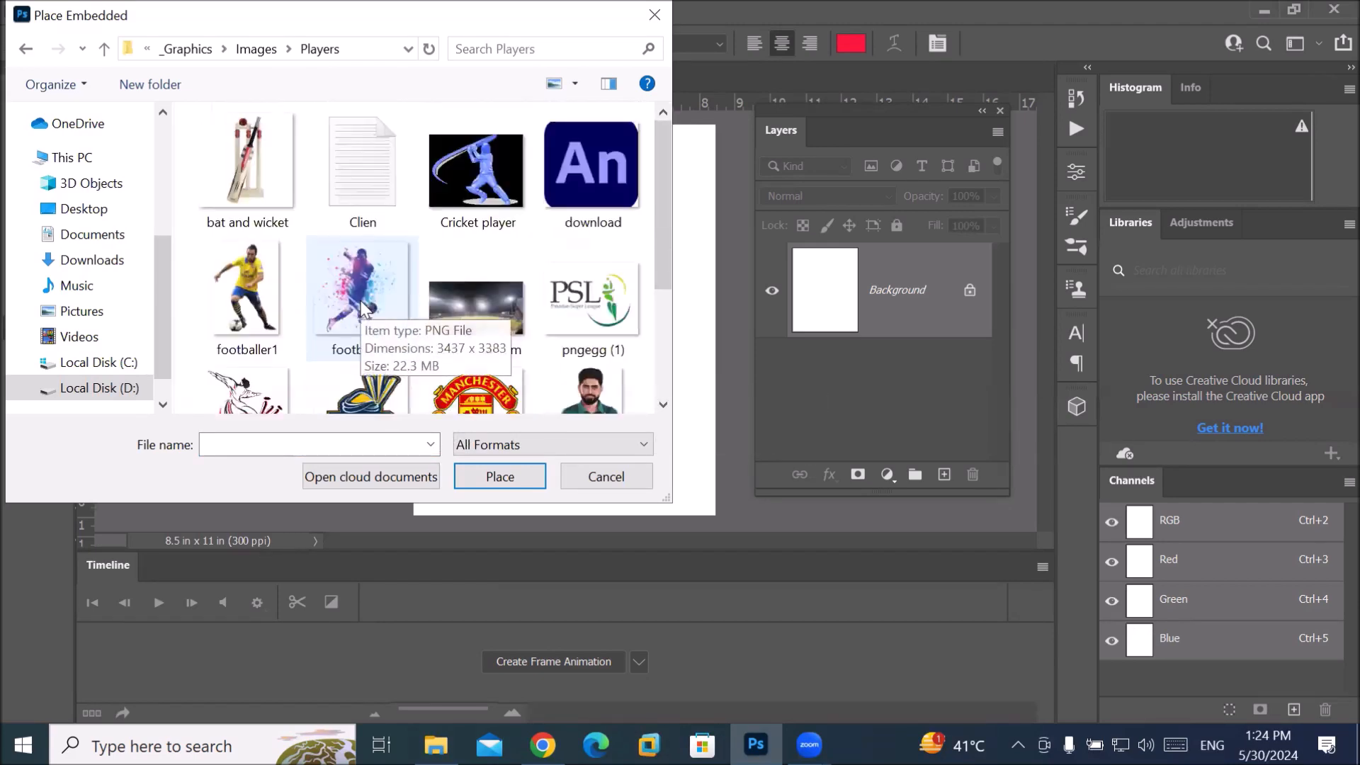
# Step: Place the football image from the Transparent PNG subfolder of Images into the document
pyautogui.click(257, 49)
pyautogui.click(359, 385)
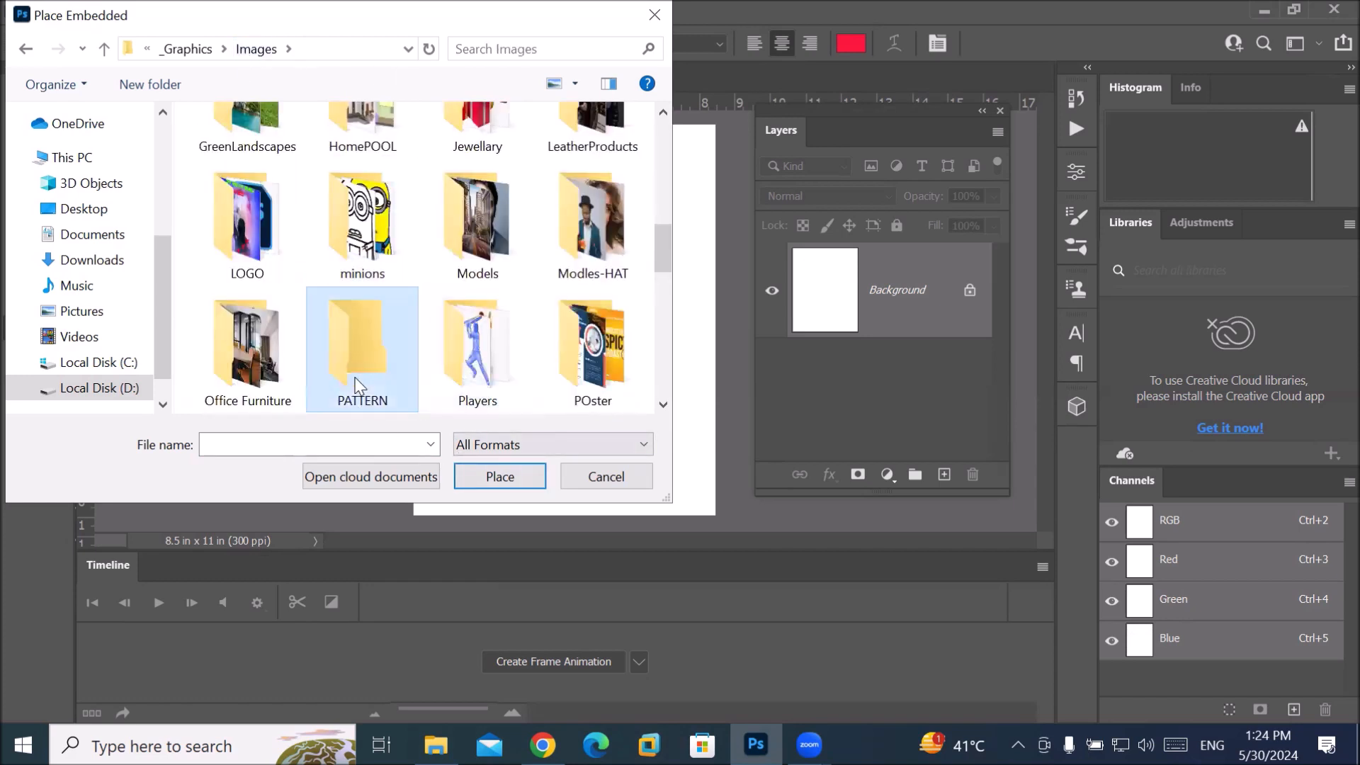
pyautogui.scroll(-1, 359, 386)
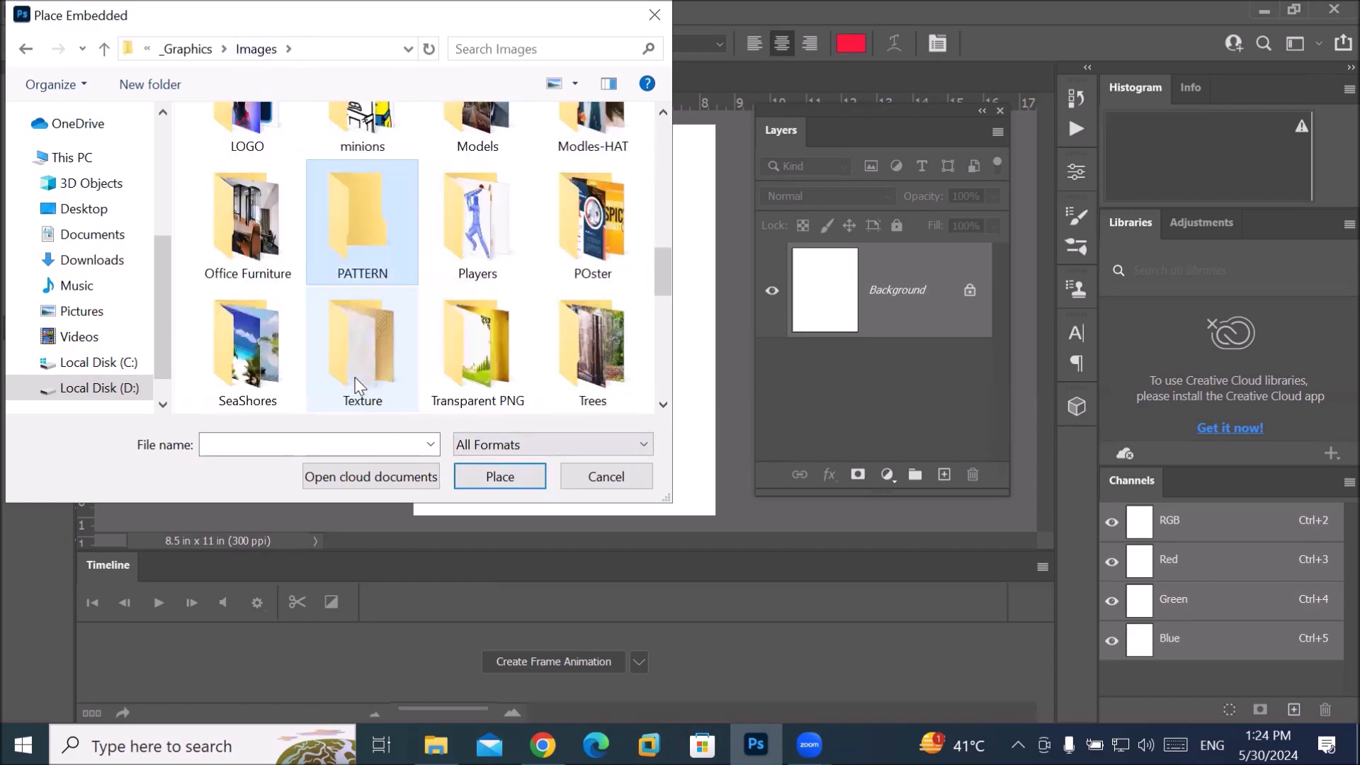
pyautogui.doubleClick(474, 370)
pyautogui.scroll(-3, 449, 342)
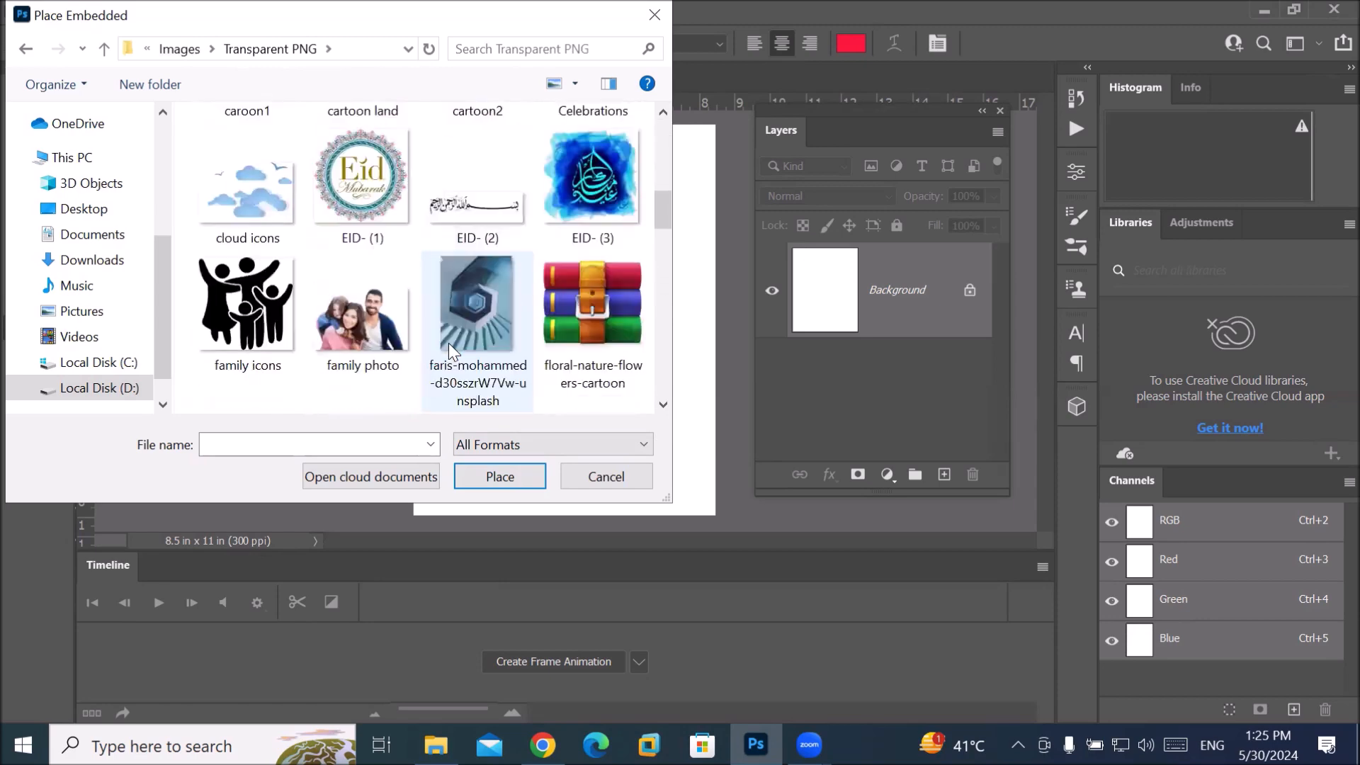
pyautogui.scroll(-1, 448, 343)
pyautogui.click(389, 352)
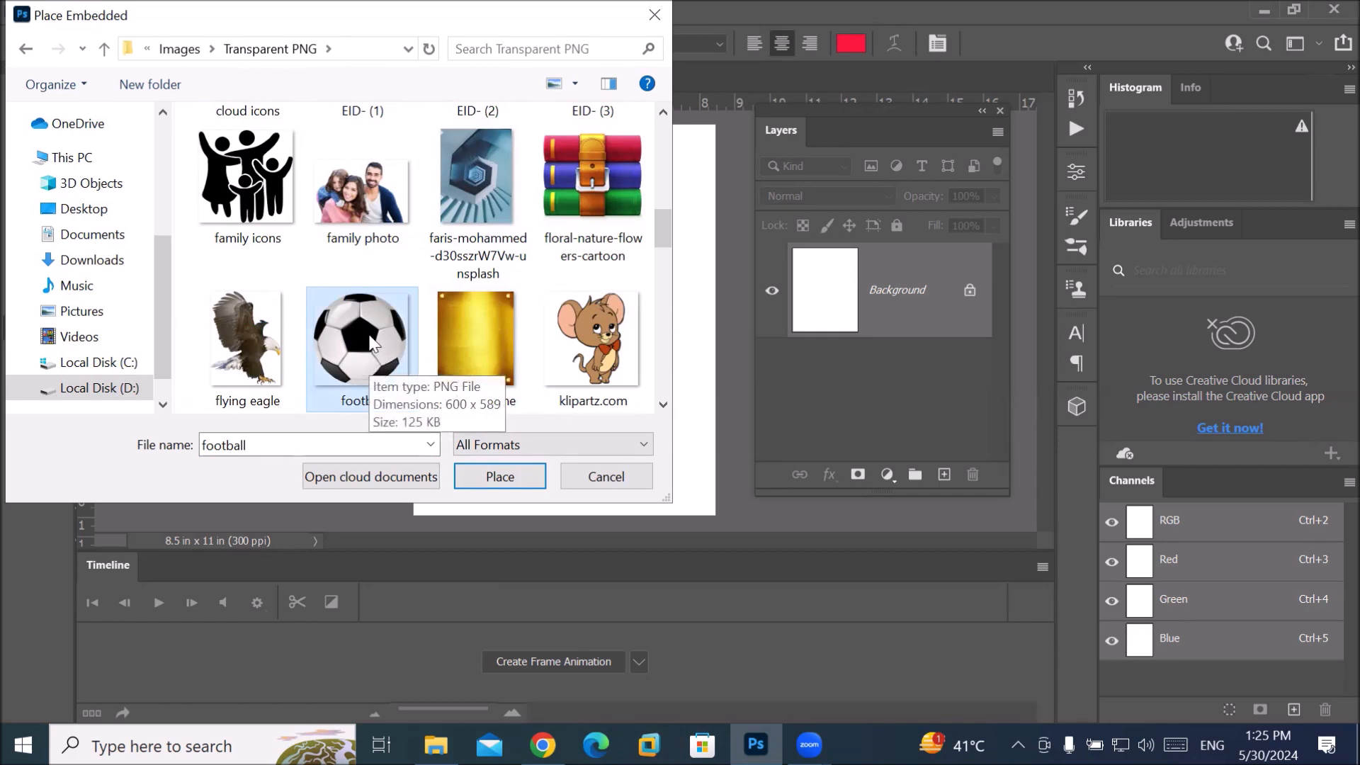
pyautogui.click(498, 478)
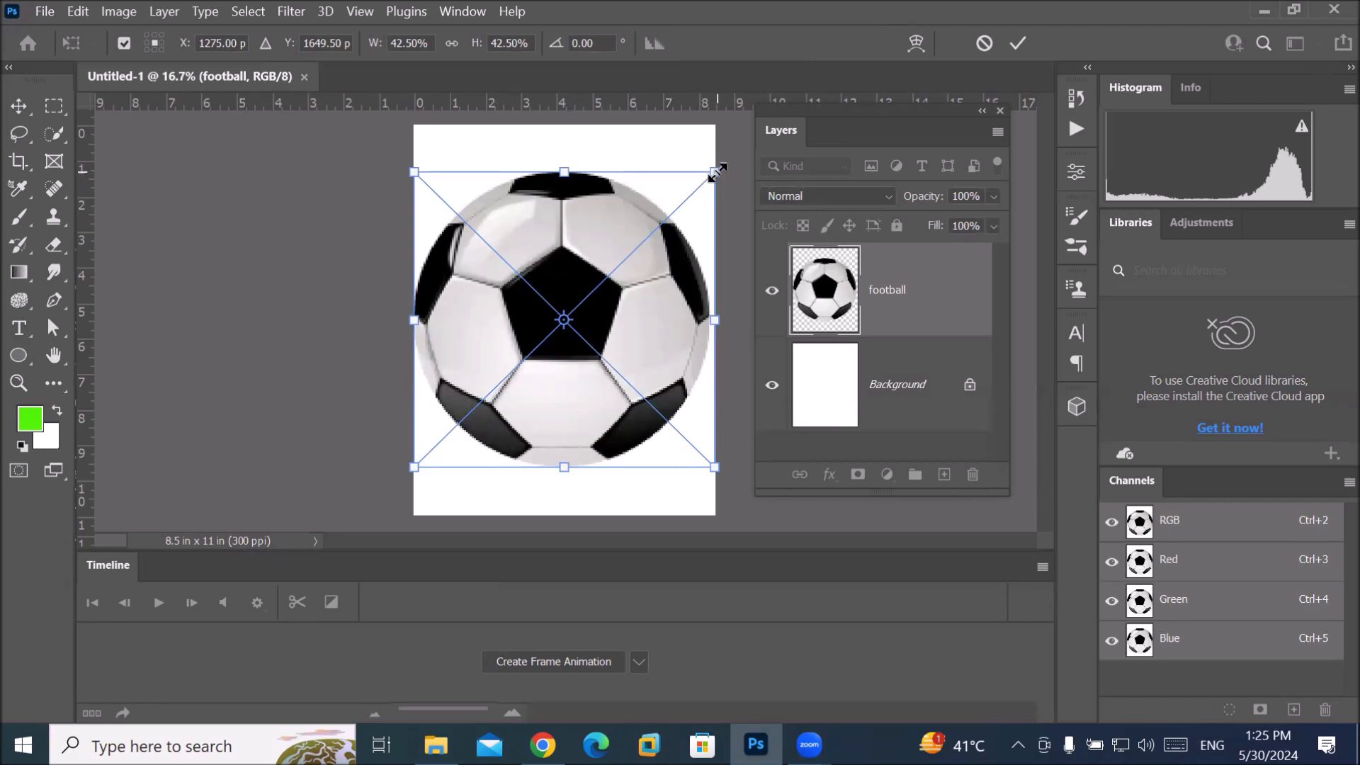
# Step: Scale the placed football to about 10.73% in the page's upper-left corner and commit the placement
pyautogui.moveTo(715, 464); pyautogui.dragTo(451, 188)
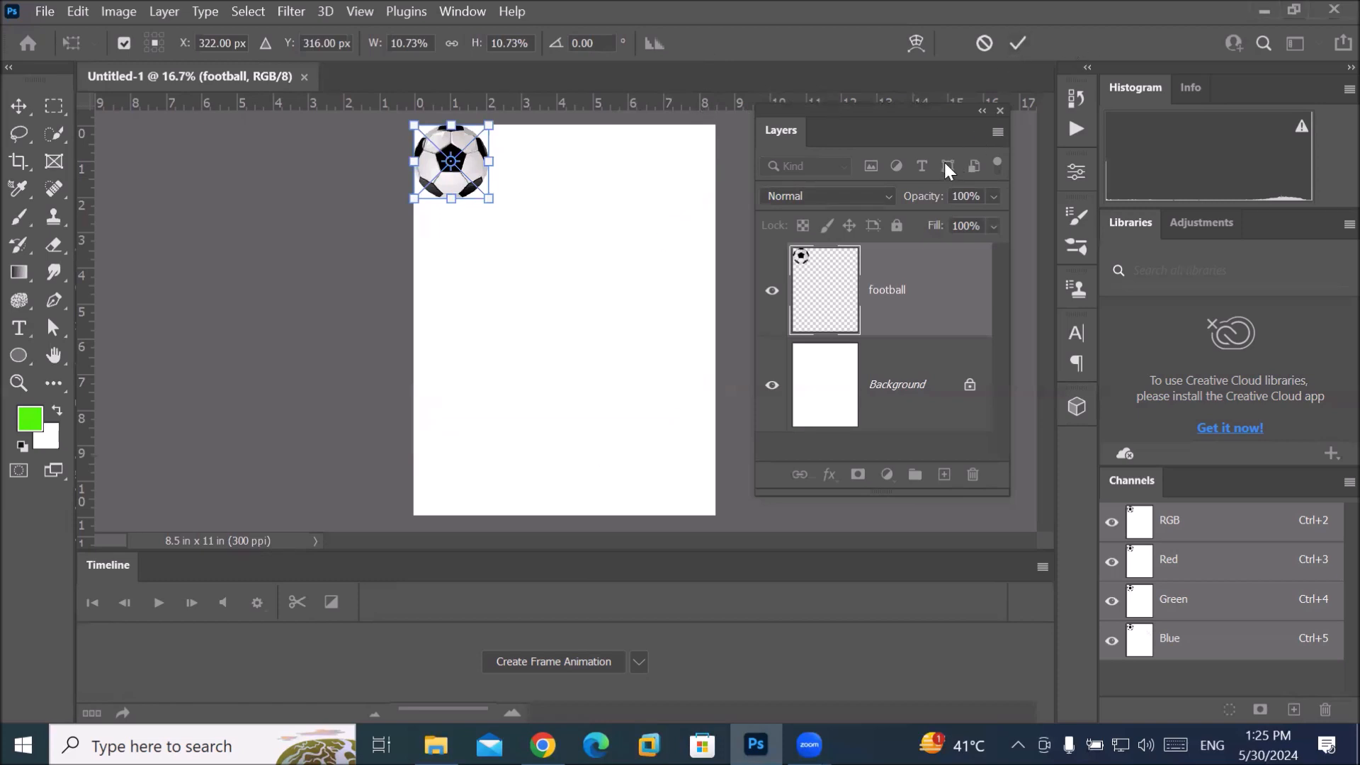
pyautogui.click(1017, 42)
pyautogui.press('t')
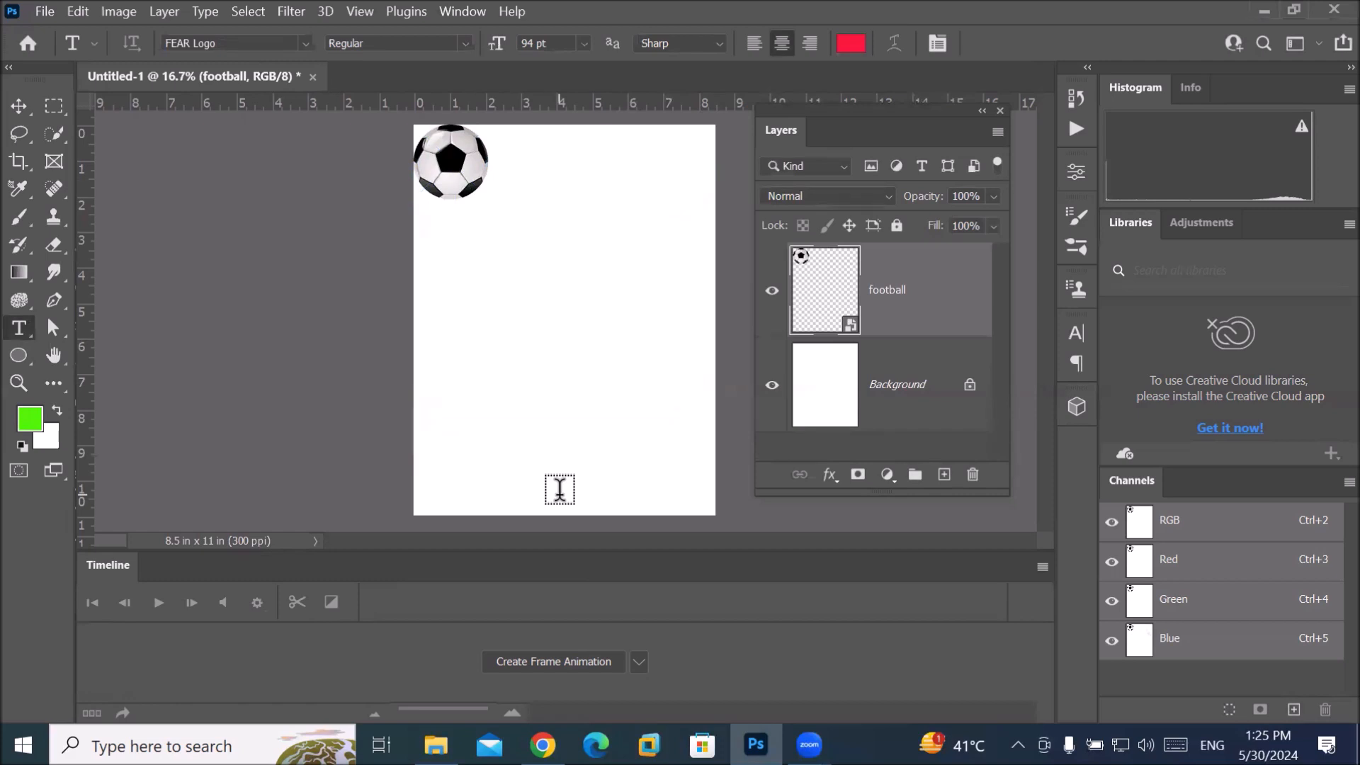
# Step: Set the foreground color to a bright cyan and fill the Background layer with it
pyautogui.click(816, 369)
pyautogui.click(829, 301)
pyautogui.click(833, 402)
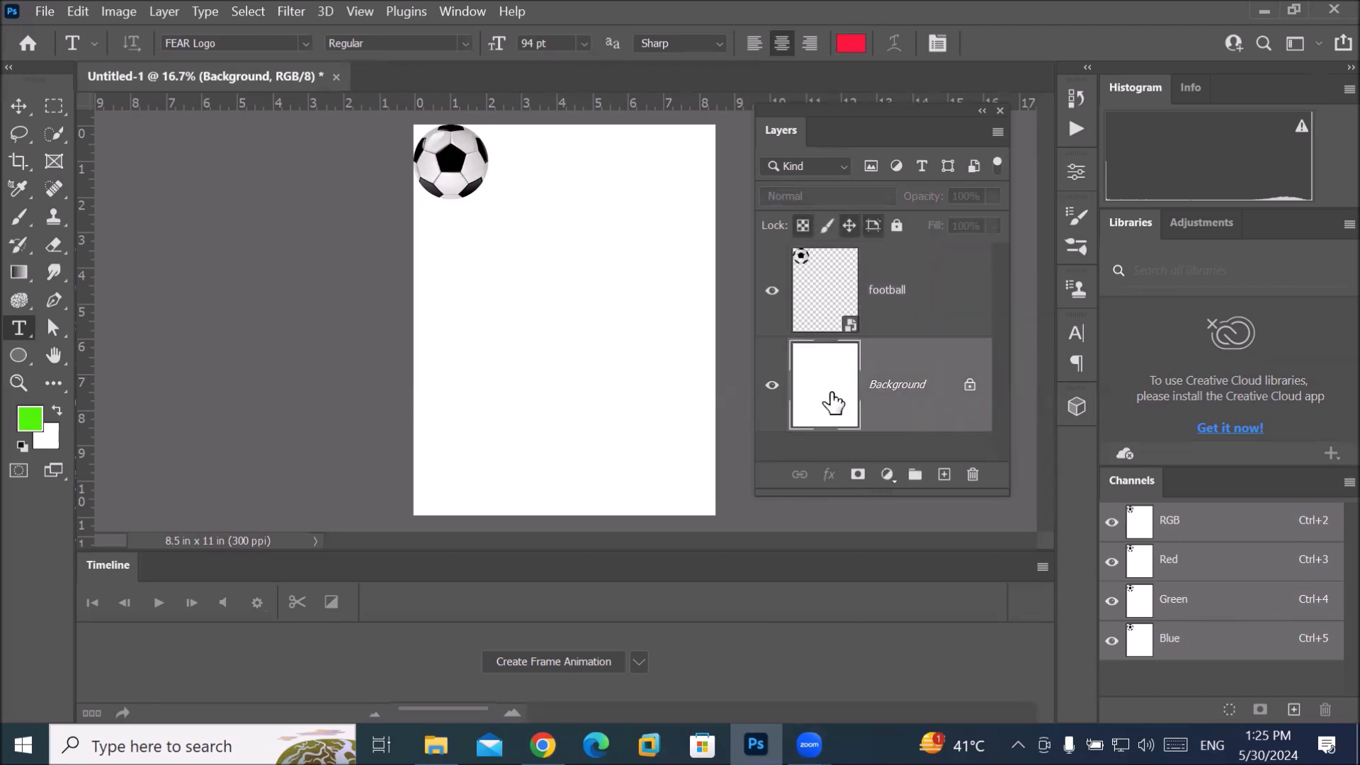
pyautogui.click(26, 424)
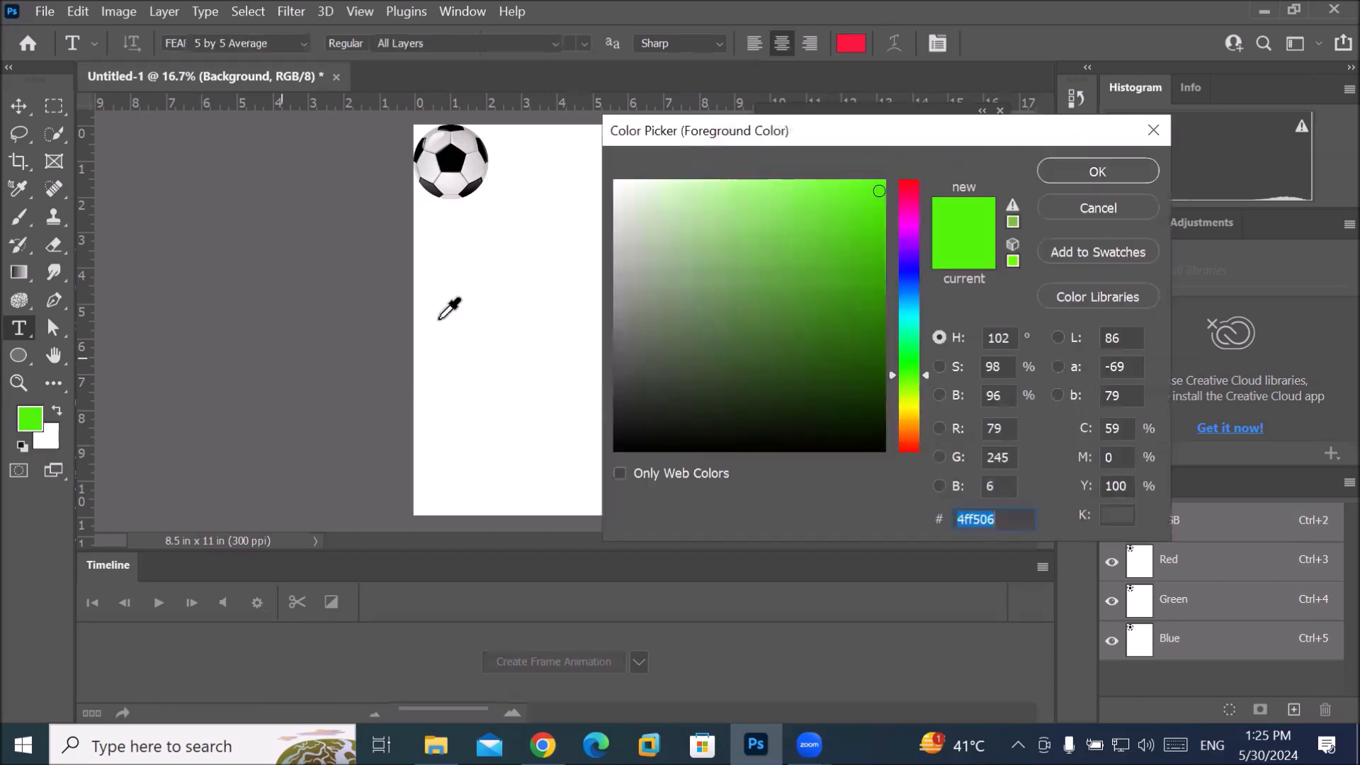
pyautogui.click(868, 232)
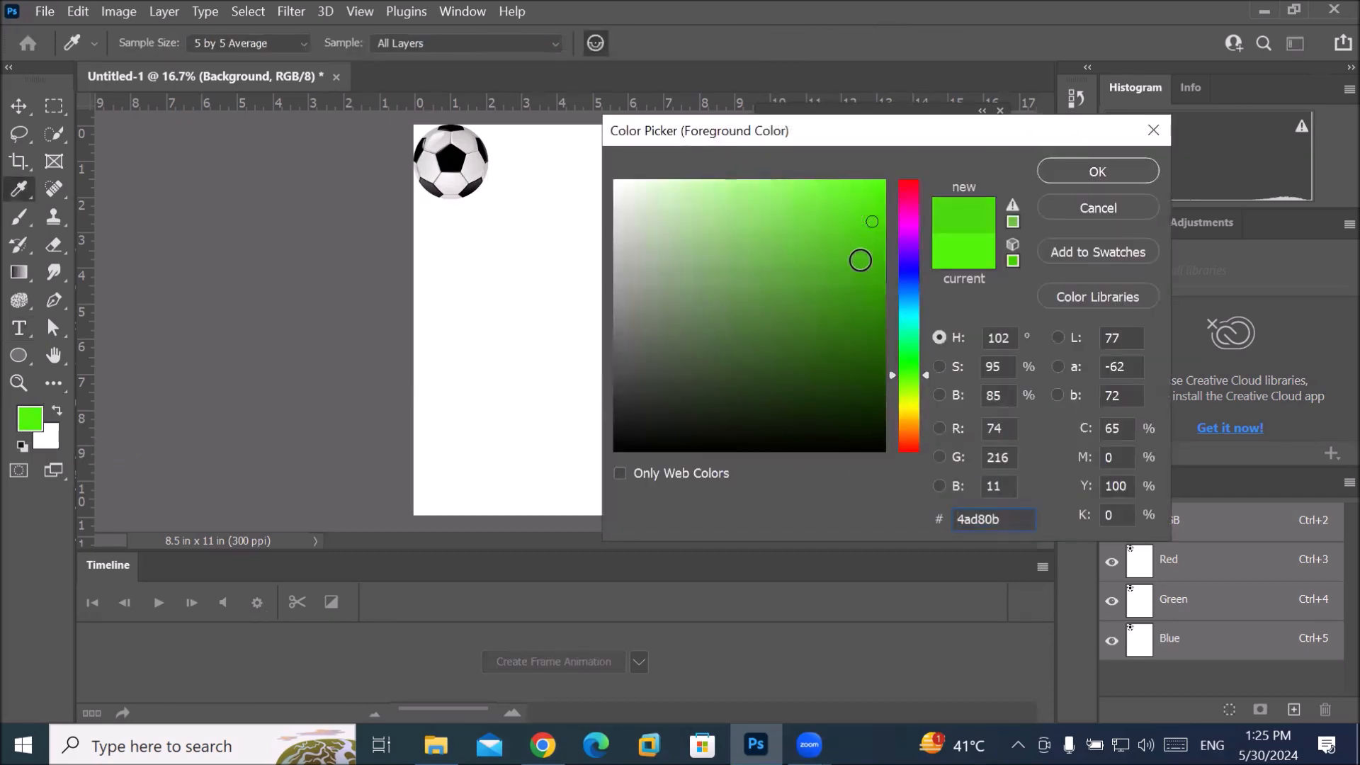
pyautogui.click(865, 267)
pyautogui.click(916, 313)
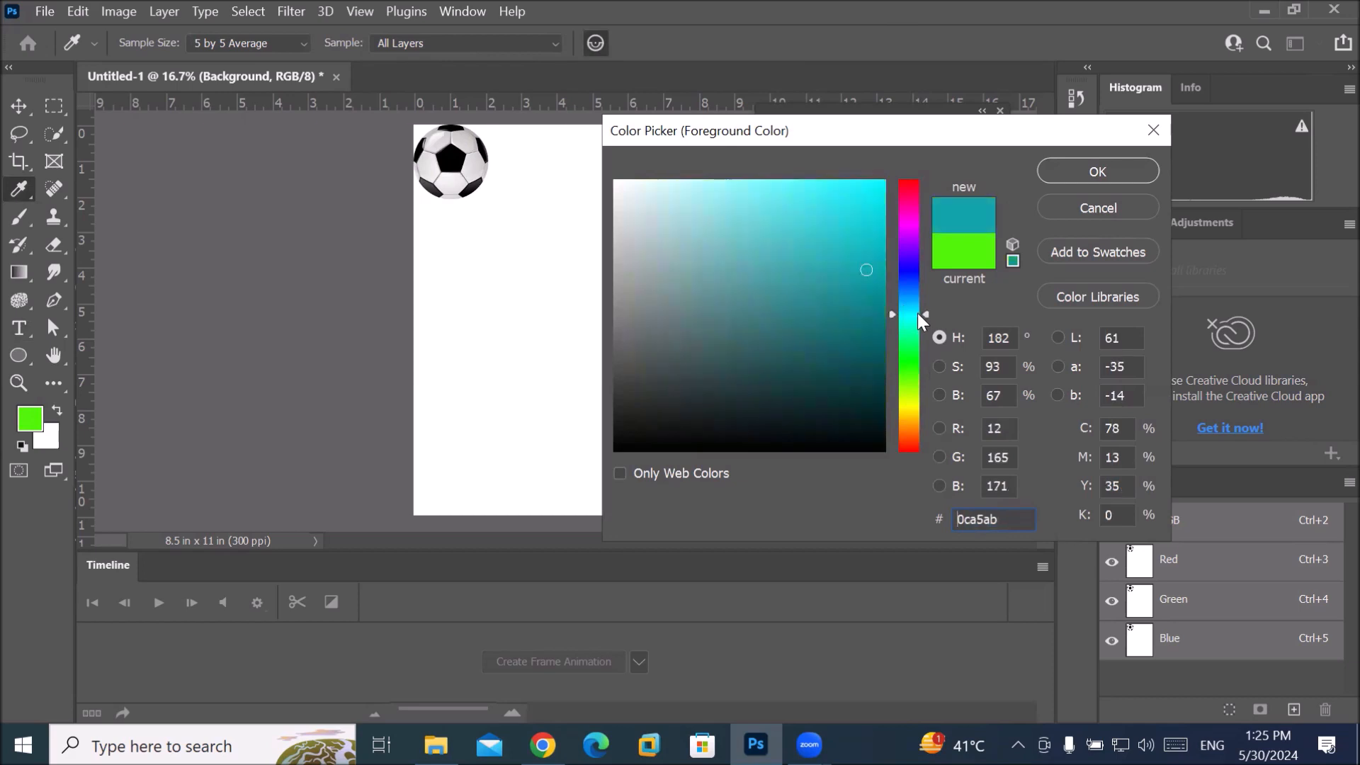
pyautogui.click(879, 198)
pyautogui.click(1080, 168)
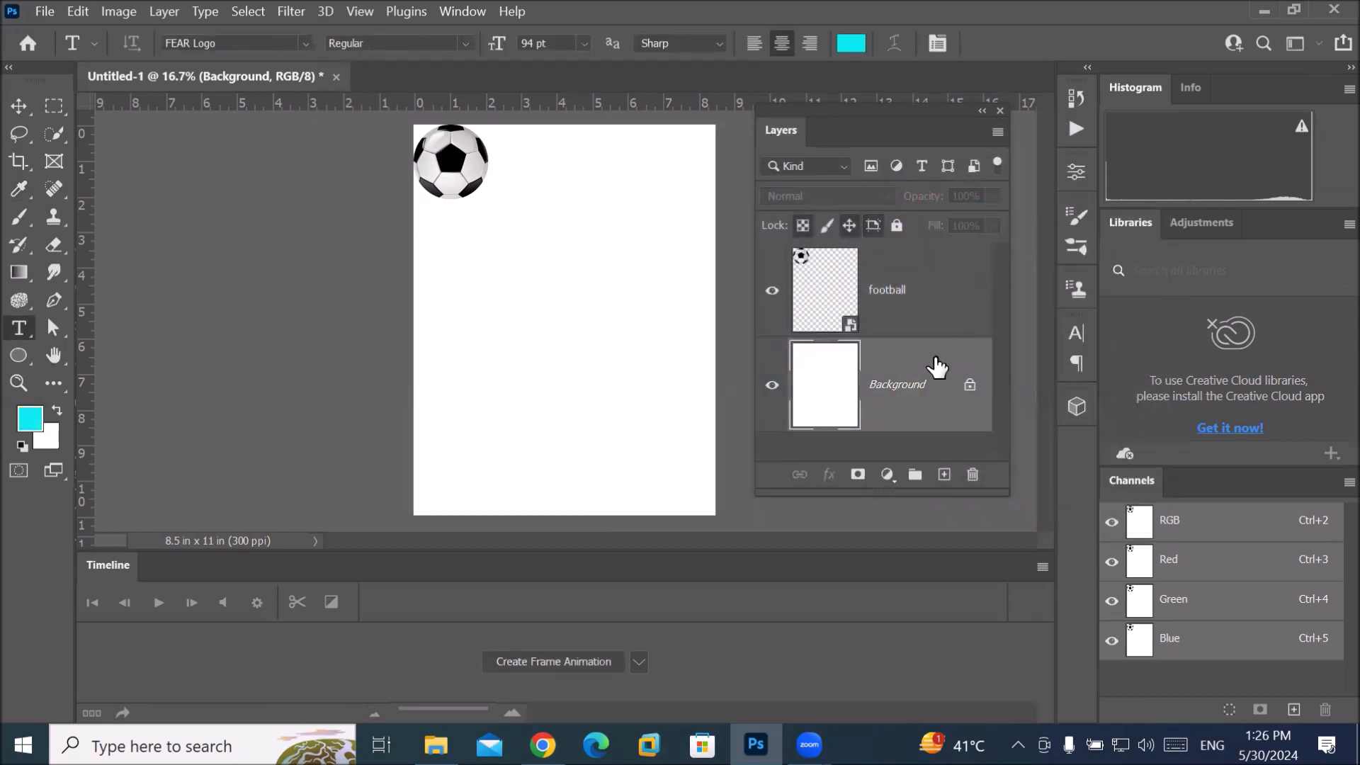
pyautogui.hotkey('alt', 'BackSpace')
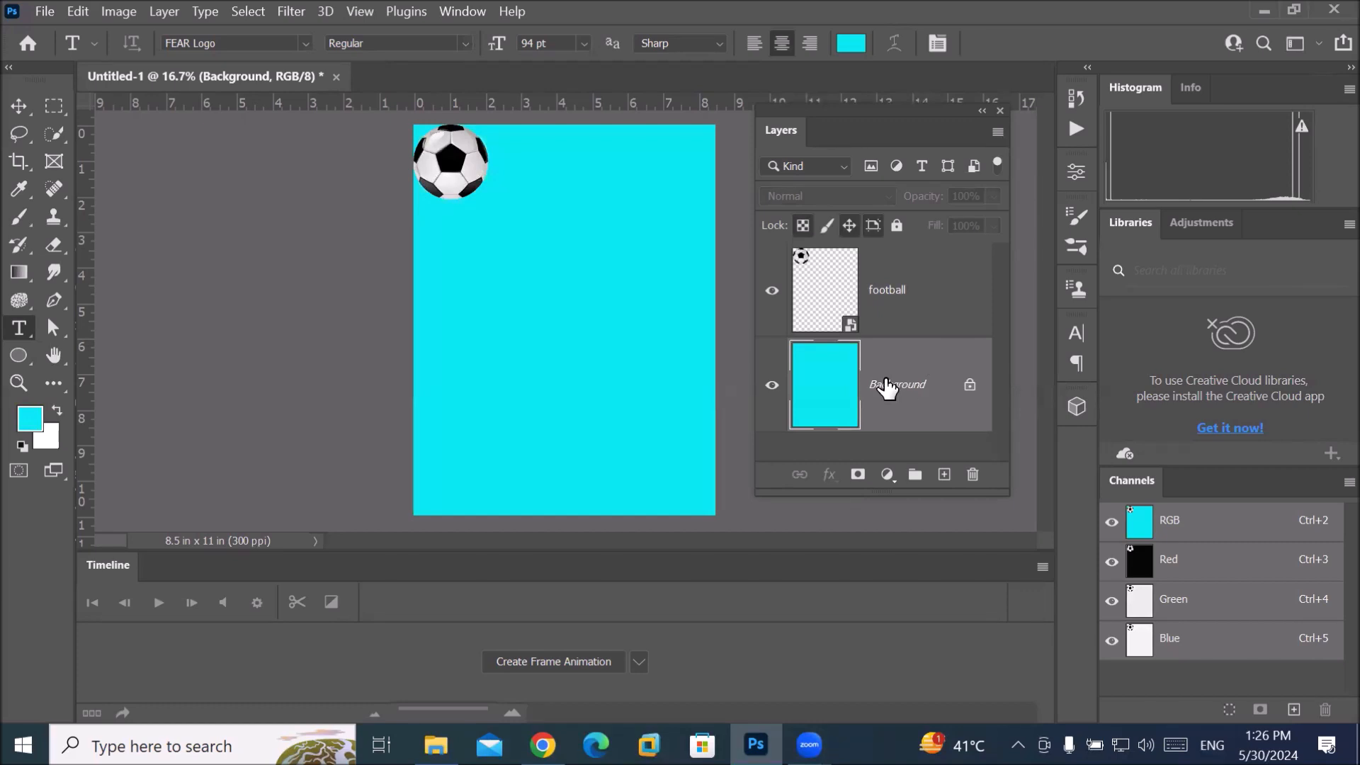
# Step: Duplicate the football and Background layers together and enlarge the layer list to show all four
pyautogui.click(819, 297)
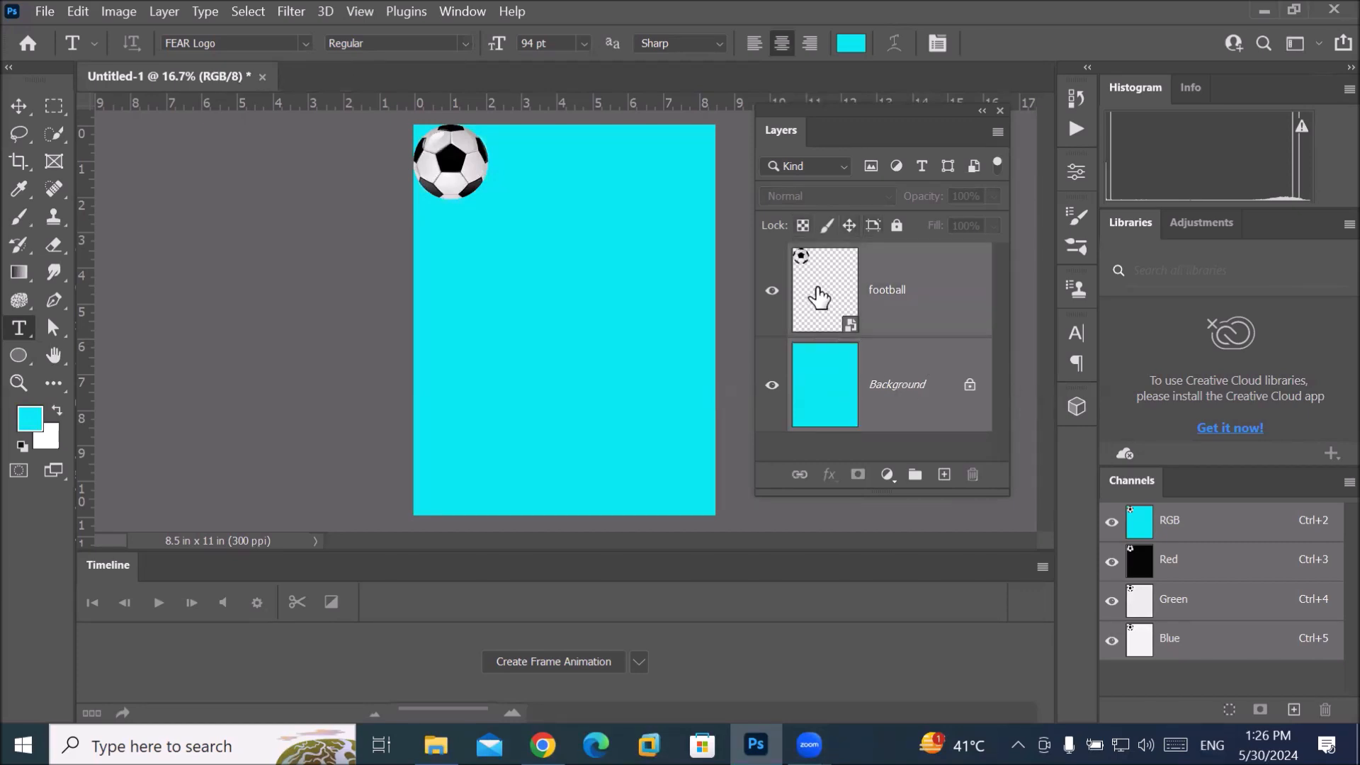
pyautogui.moveTo(825, 386); pyautogui.dragTo(944, 474)
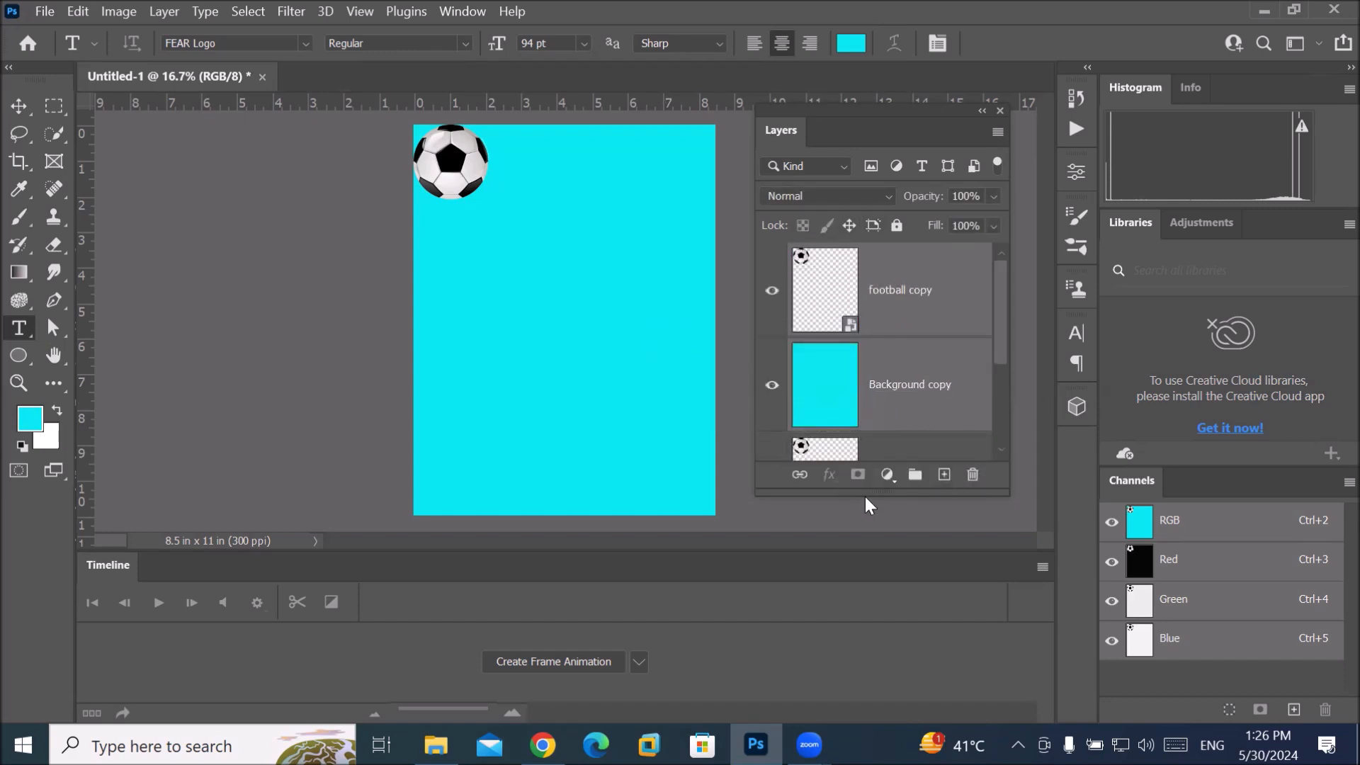
pyautogui.moveTo(866, 491); pyautogui.dragTo(883, 641)
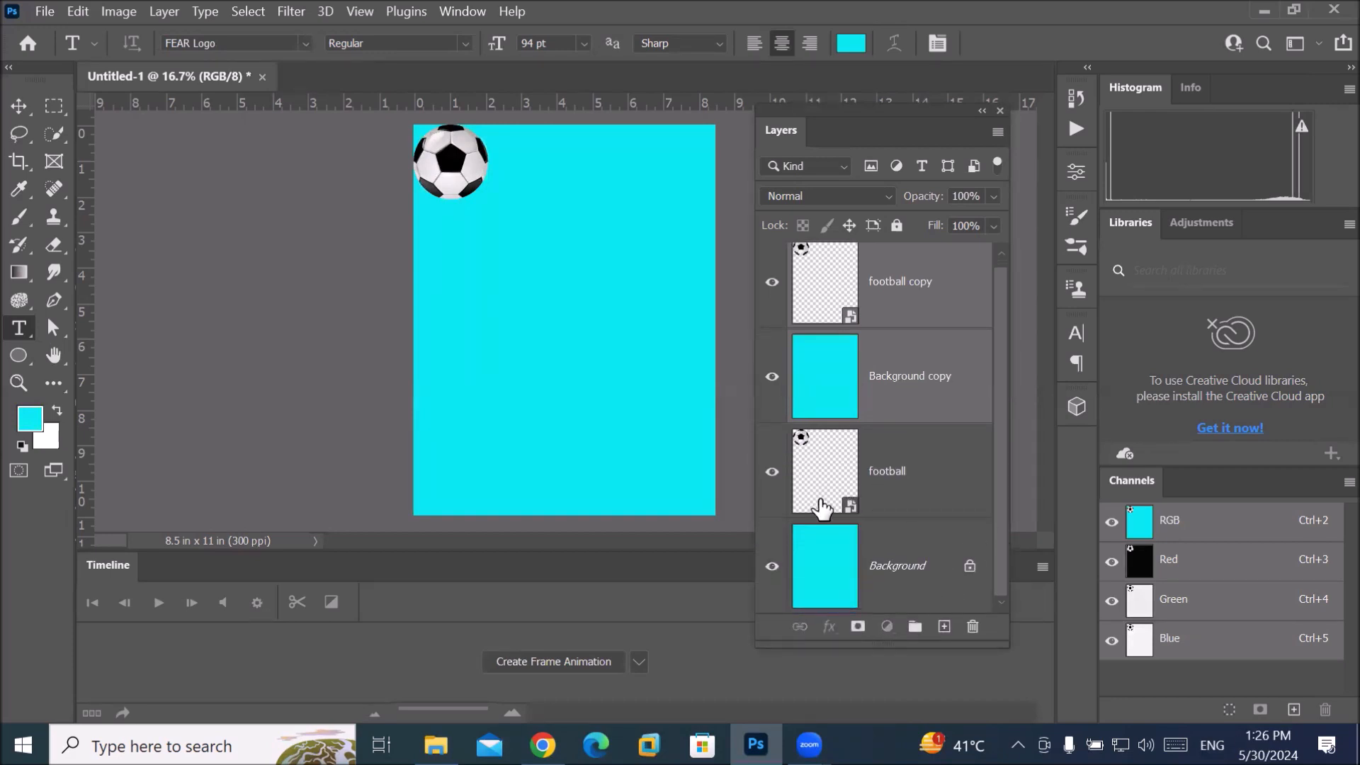
# Step: Unlock the original Background layer and merge it with the original football layer
pyautogui.click(820, 507)
pyautogui.click(814, 567)
pyautogui.click(970, 565)
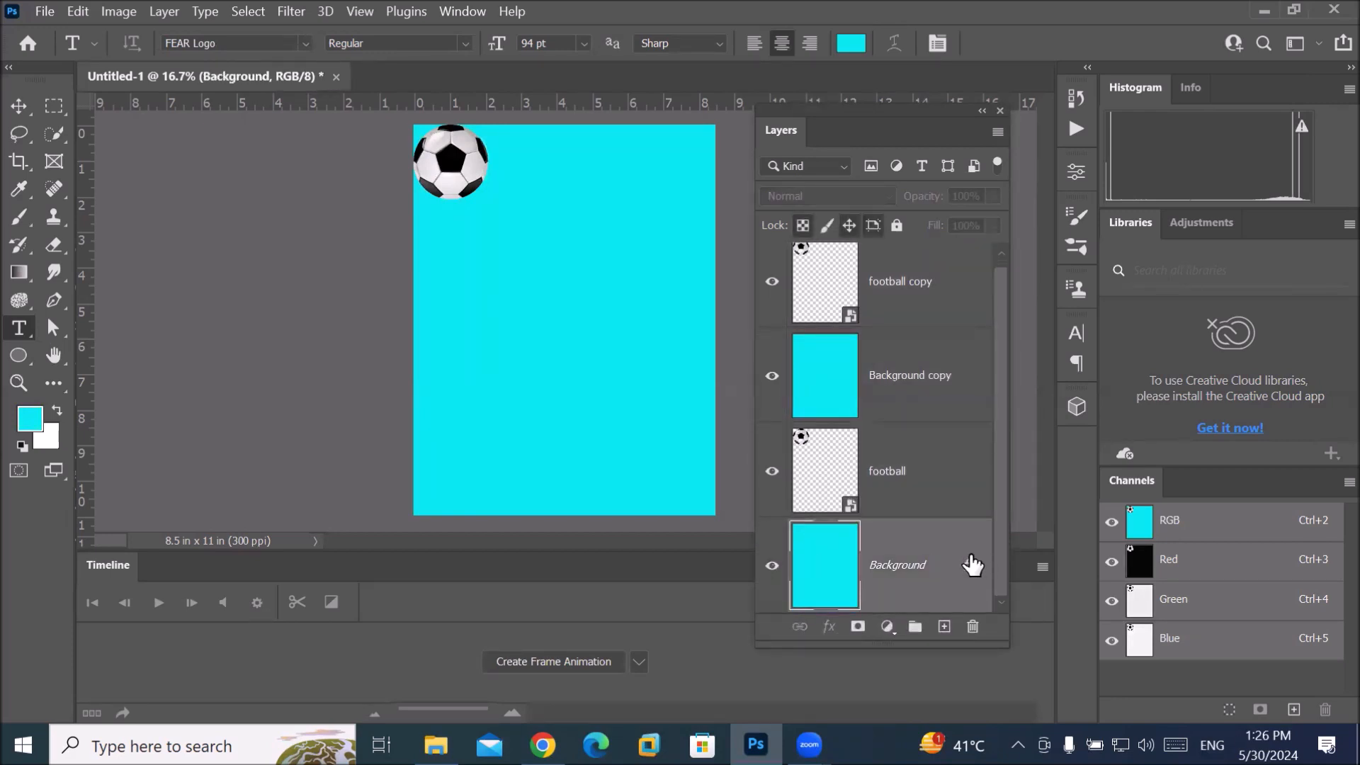
pyautogui.click(832, 484)
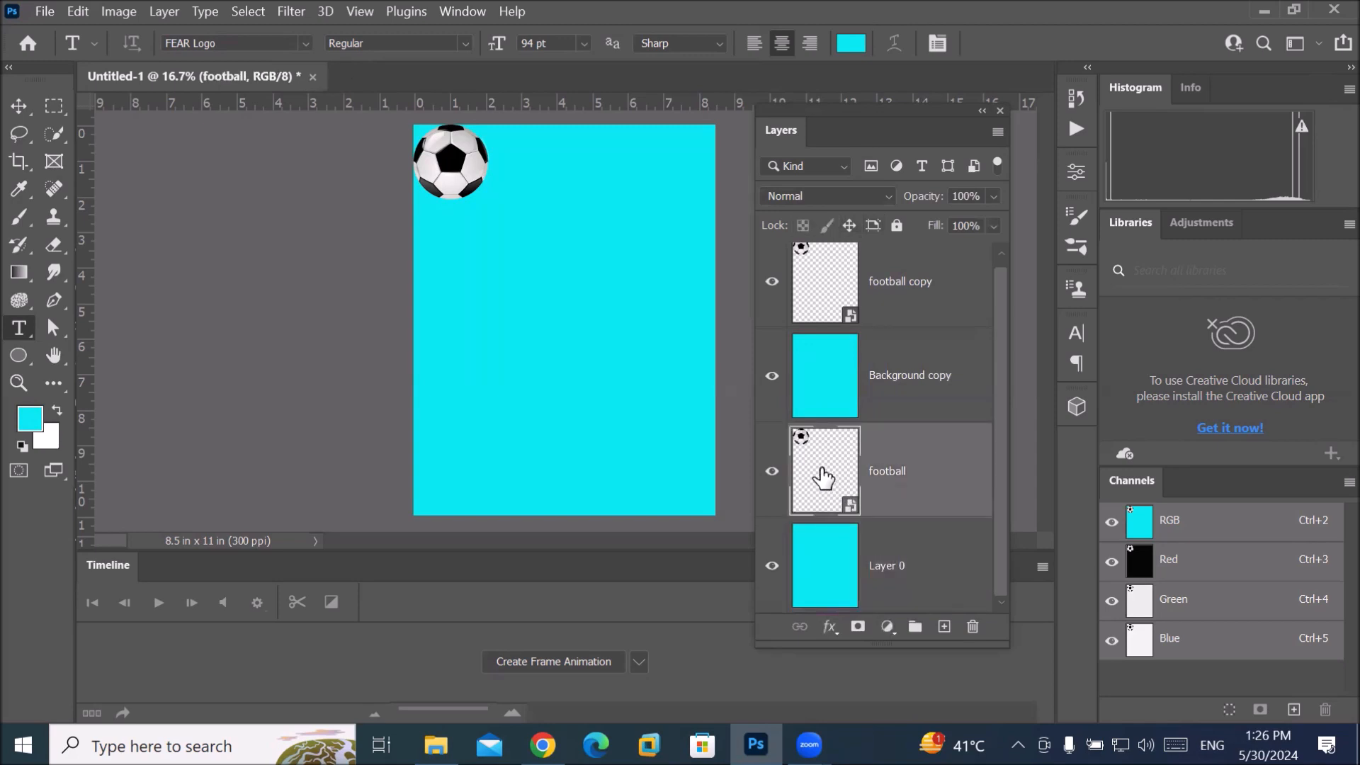
pyautogui.keyDown('shift'); pyautogui.click(845, 582); pyautogui.keyUp('shift')
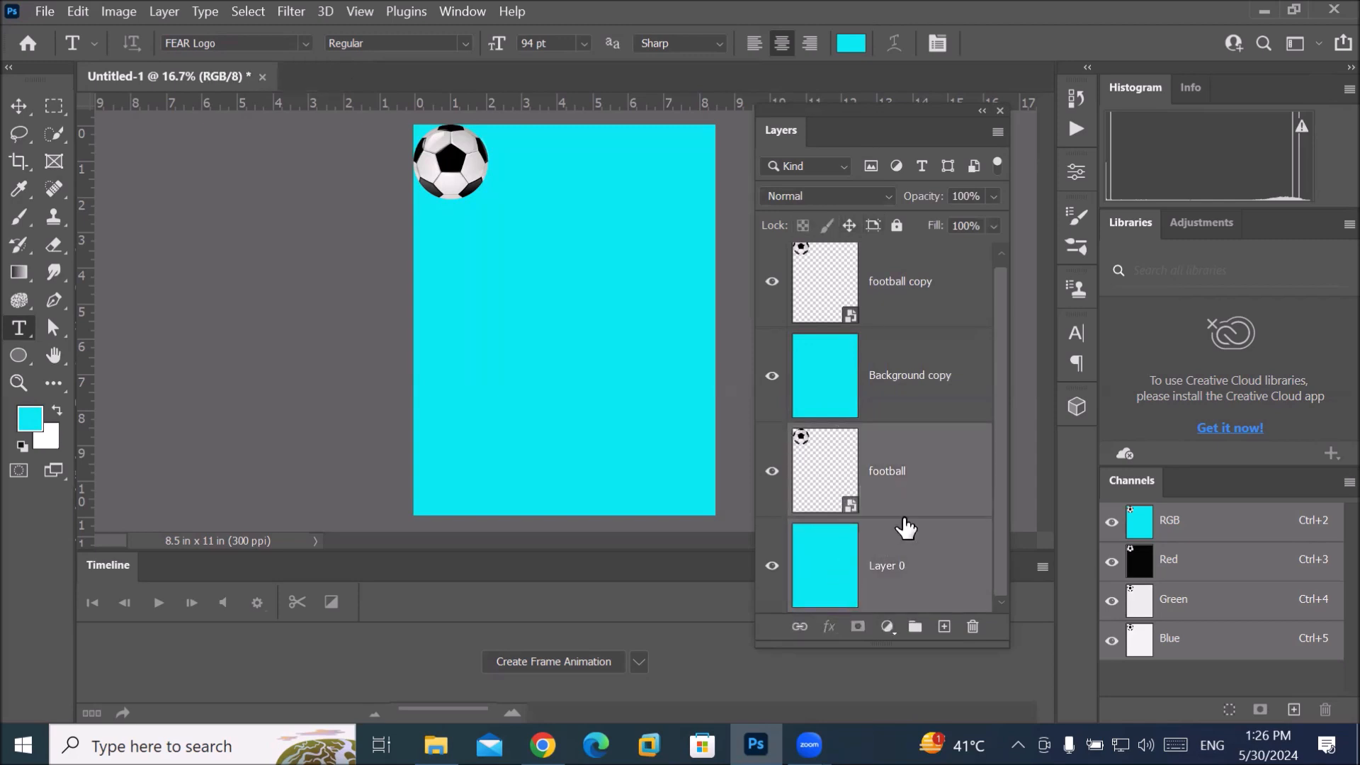
pyautogui.hotkey('ctrl', 'e')
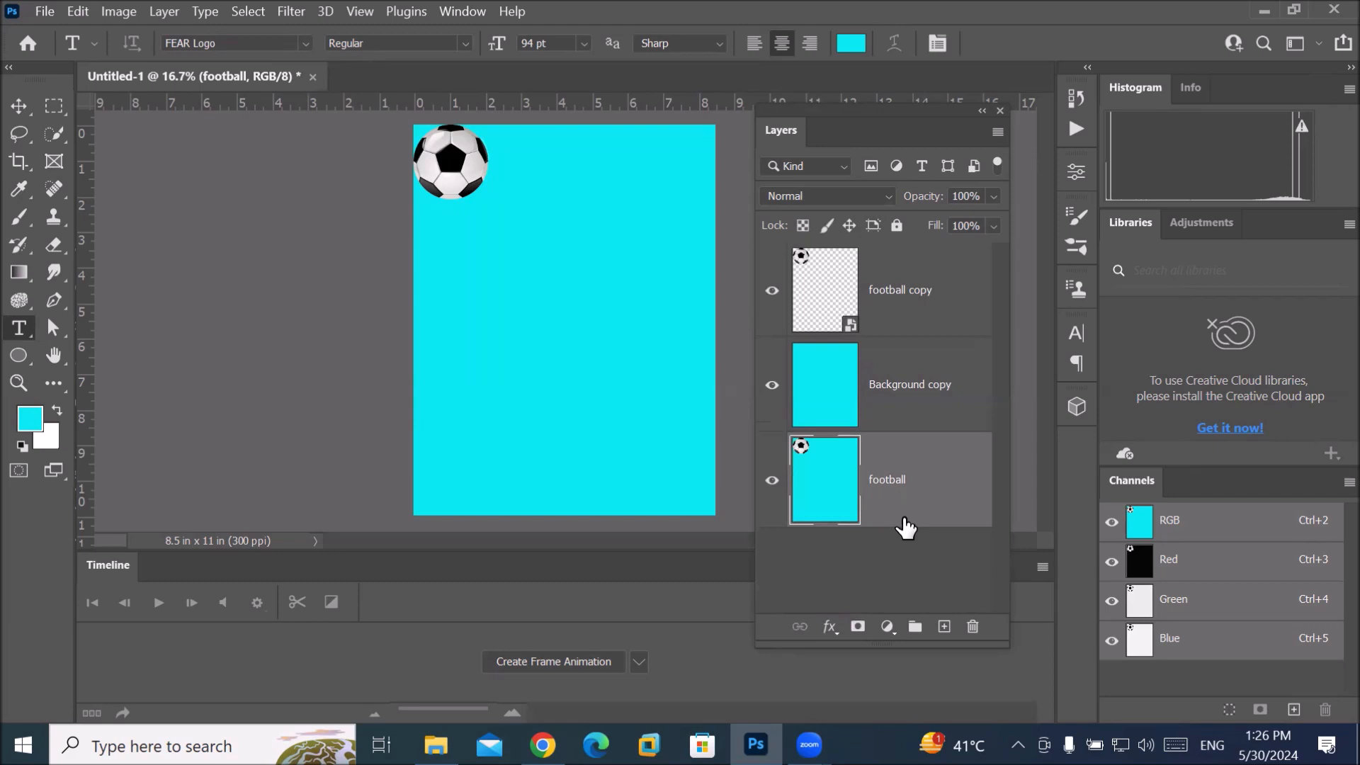
# Step: Move the football copy layer's ball to the bottom centre of the page
pyautogui.click(827, 302)
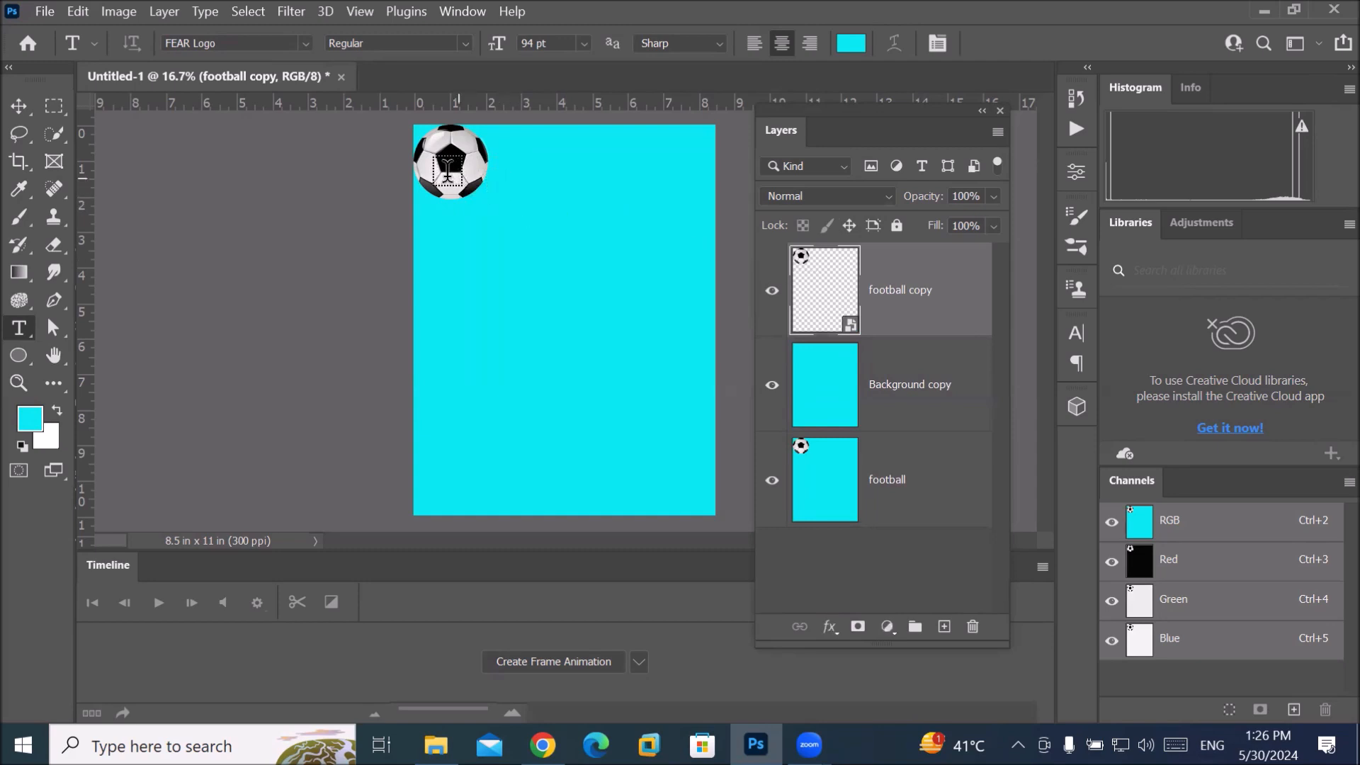
pyautogui.click(19, 106)
pyautogui.moveTo(460, 221); pyautogui.dragTo(567, 433)
pyautogui.moveTo(569, 490); pyautogui.dragTo(557, 479)
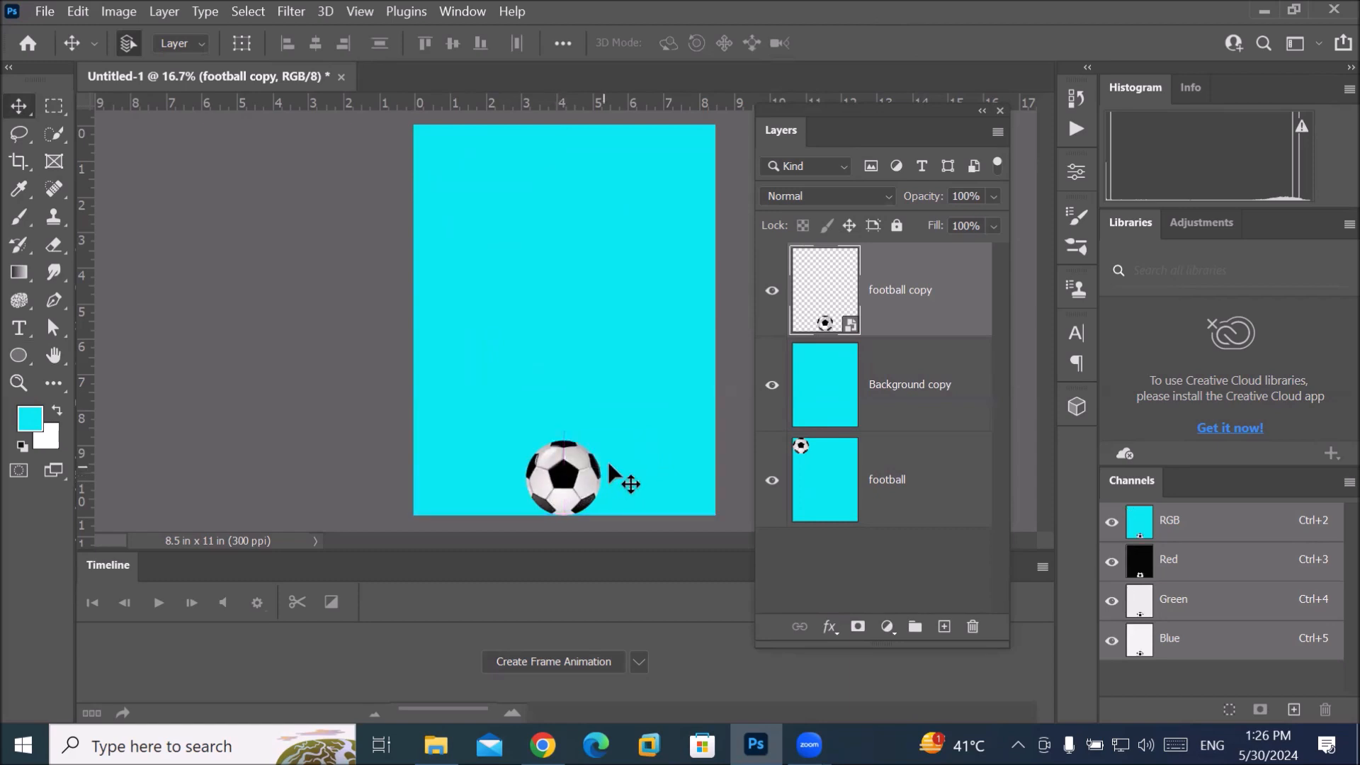
# Step: Duplicate the football copy and Background copy layers together, and merge the original pair into one layer
pyautogui.keyDown('shift'); pyautogui.click(834, 386); pyautogui.keyUp('shift')
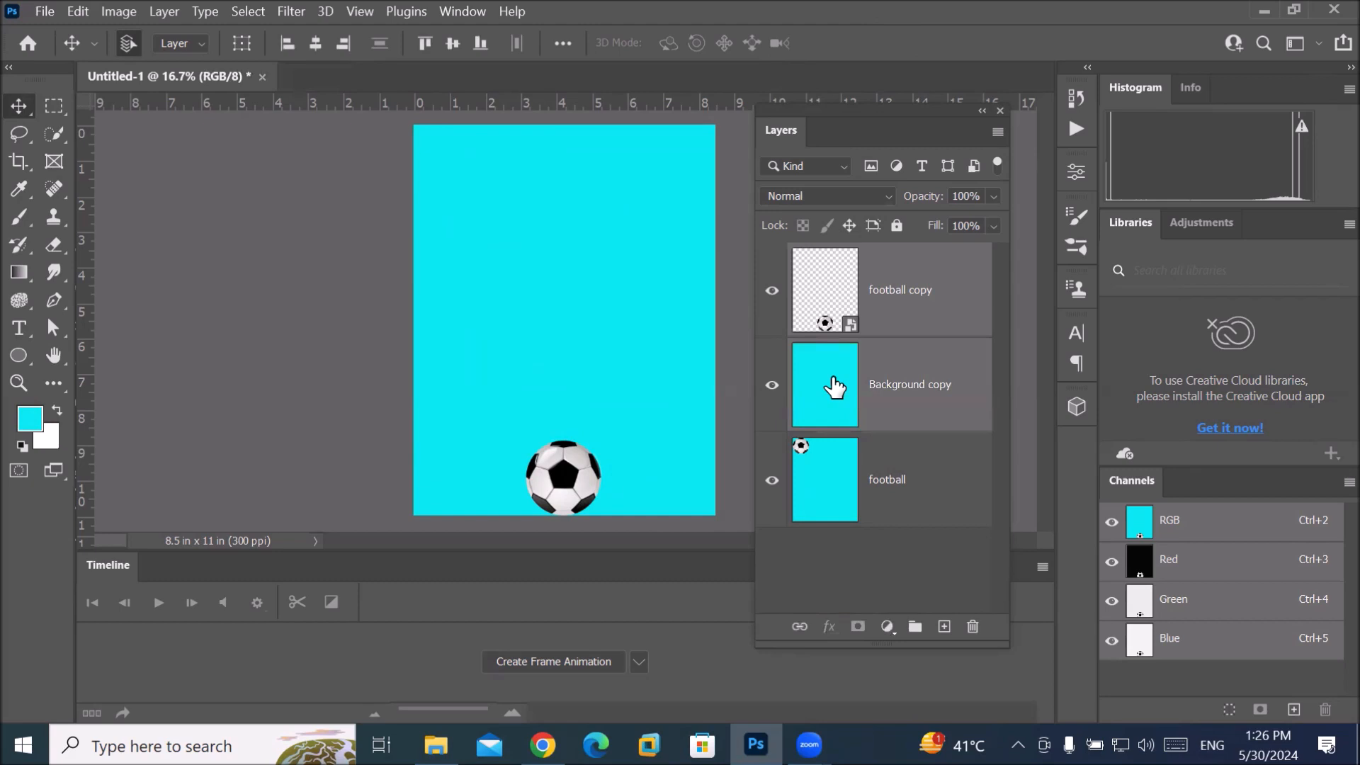
pyautogui.moveTo(807, 409); pyautogui.dragTo(944, 633)
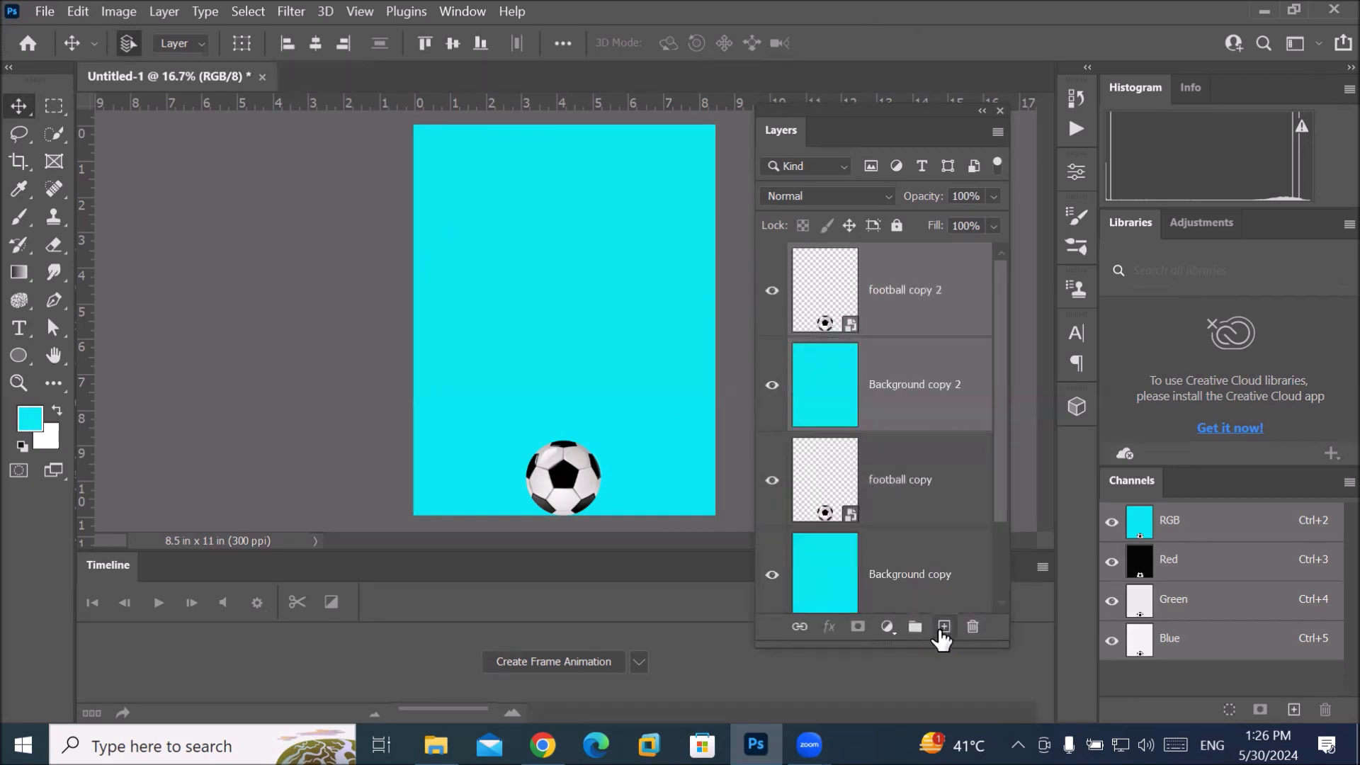
pyautogui.click(822, 484)
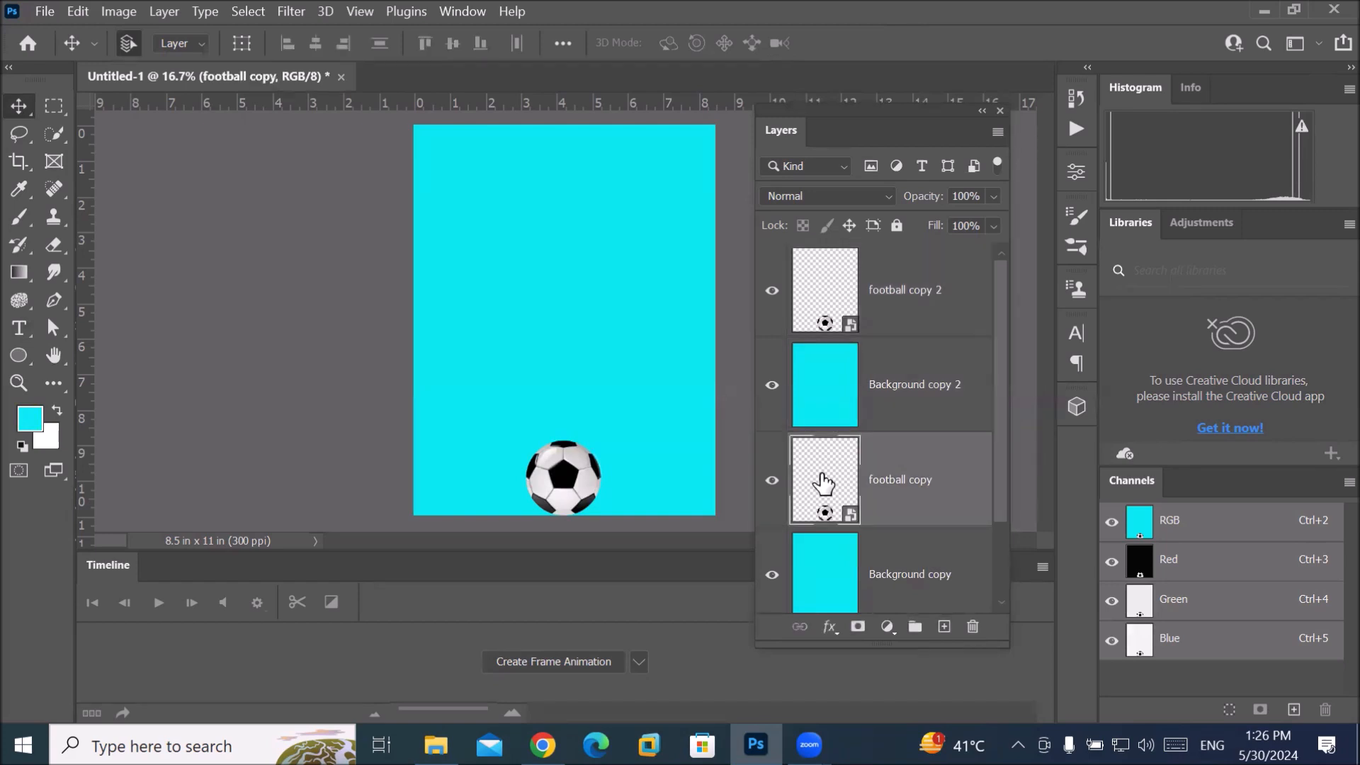
pyautogui.moveTo(994, 487); pyautogui.dragTo(1006, 553)
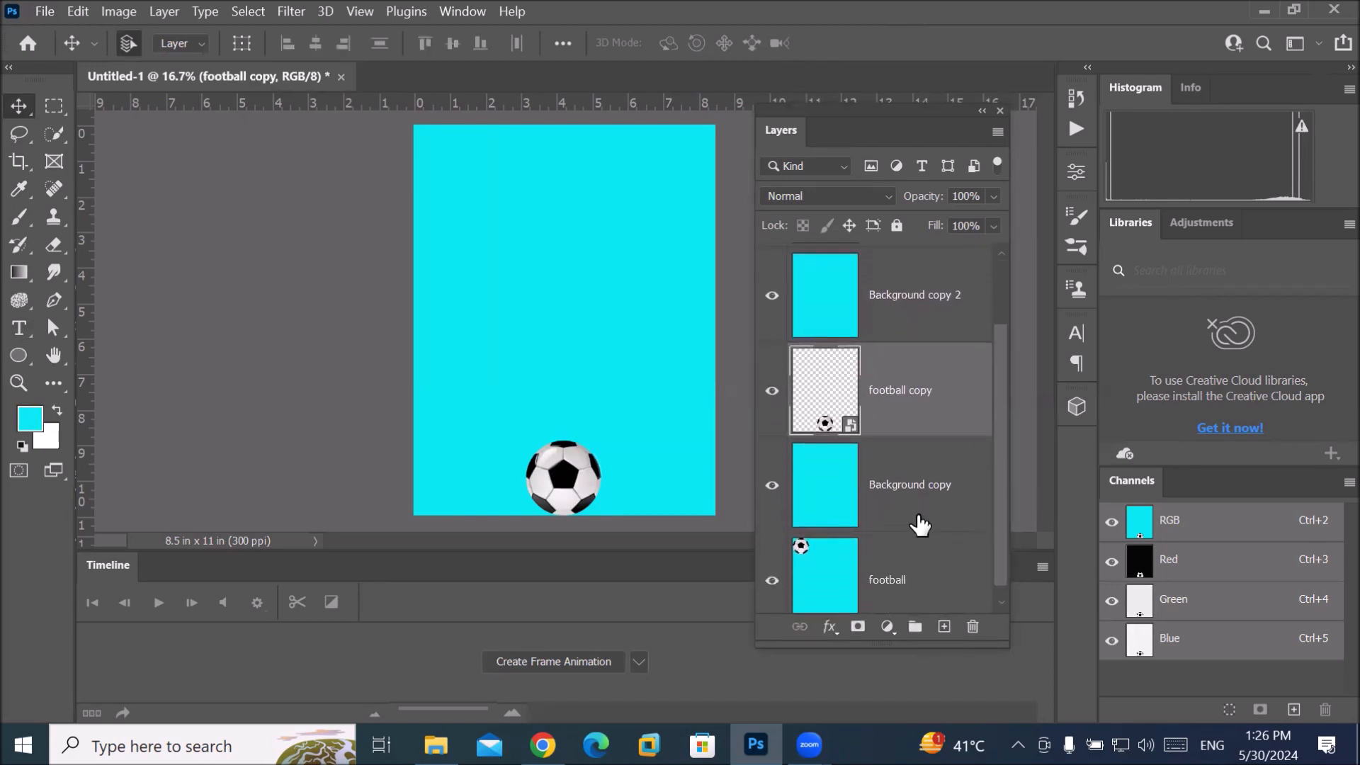
pyautogui.keyDown('shift'); pyautogui.click(834, 489); pyautogui.keyUp('shift')
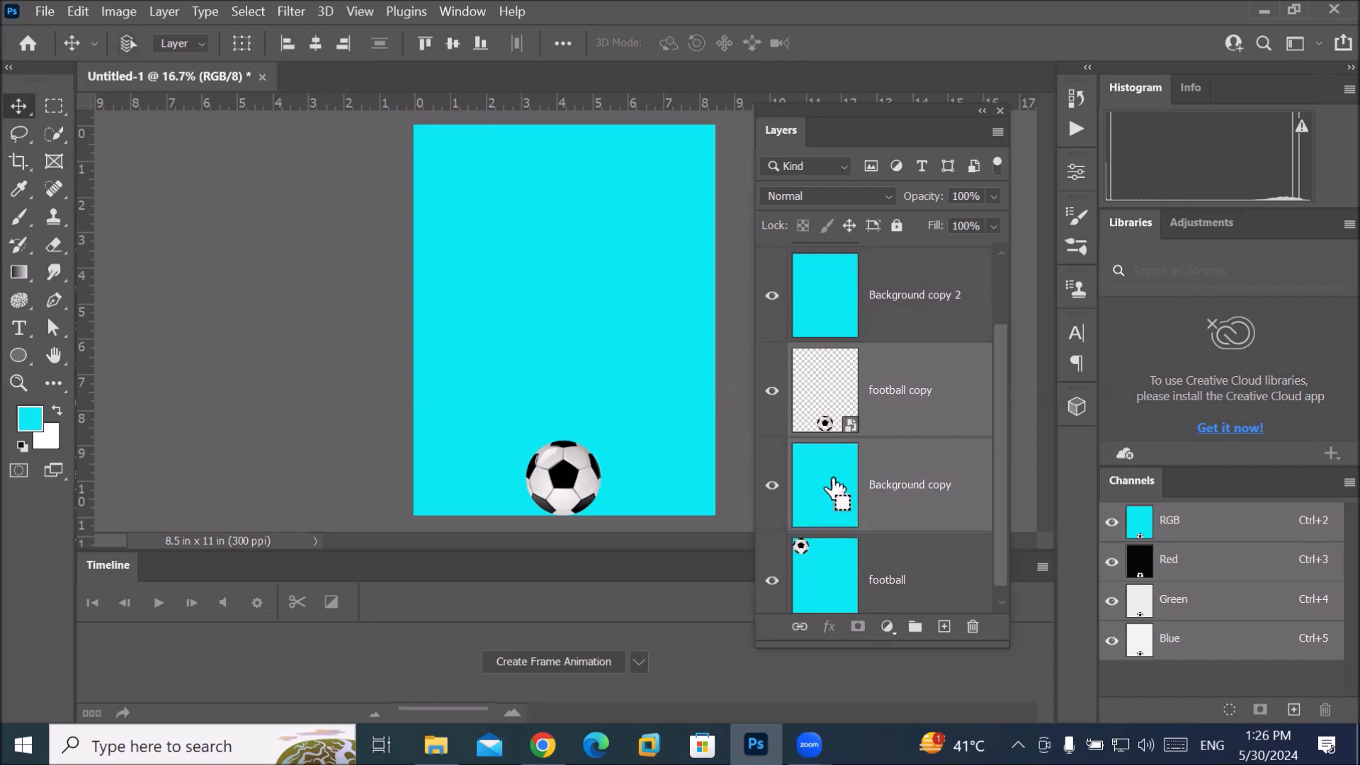
pyautogui.hotkey('ctrl', 'e')
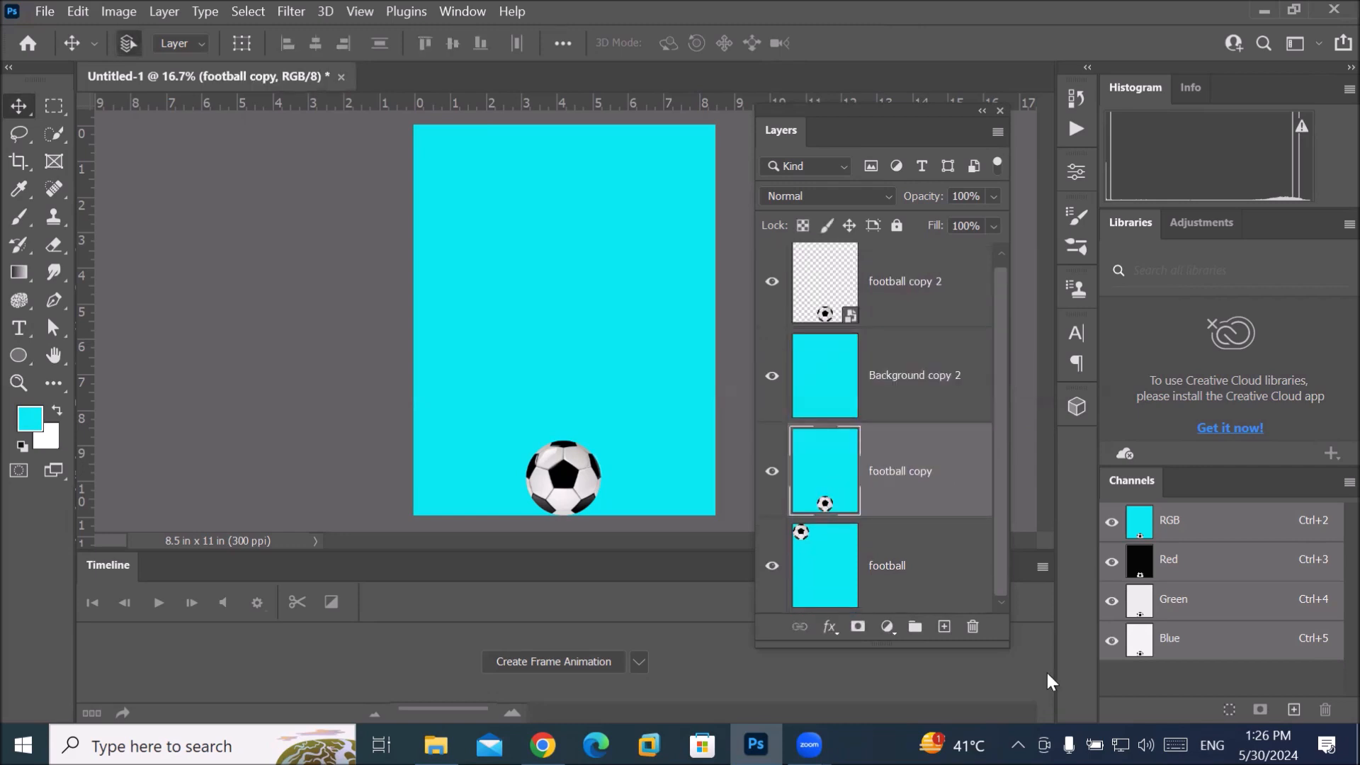
# Step: Move the football copy 2 ball to the page's upper-right corner and merge it with Background copy 2
pyautogui.click(823, 293)
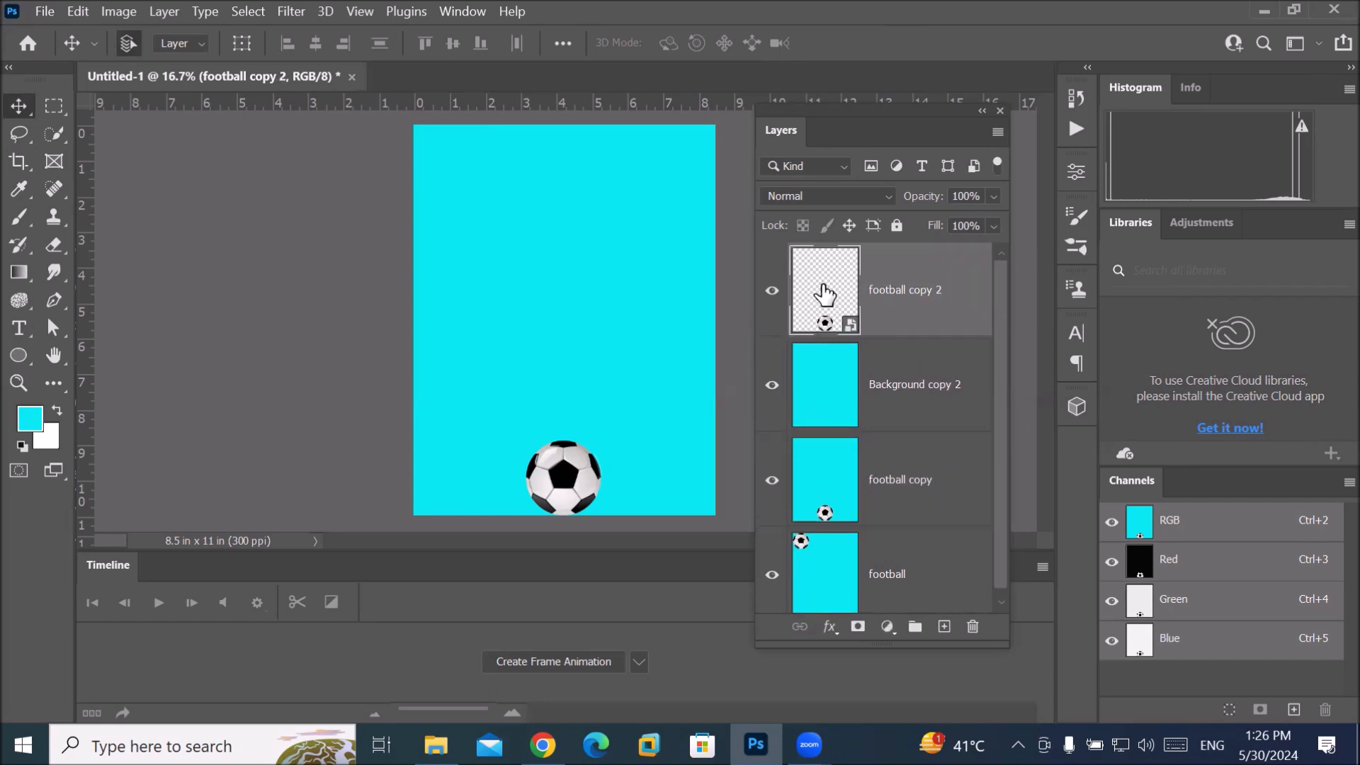
pyautogui.moveTo(565, 478); pyautogui.dragTo(683, 167)
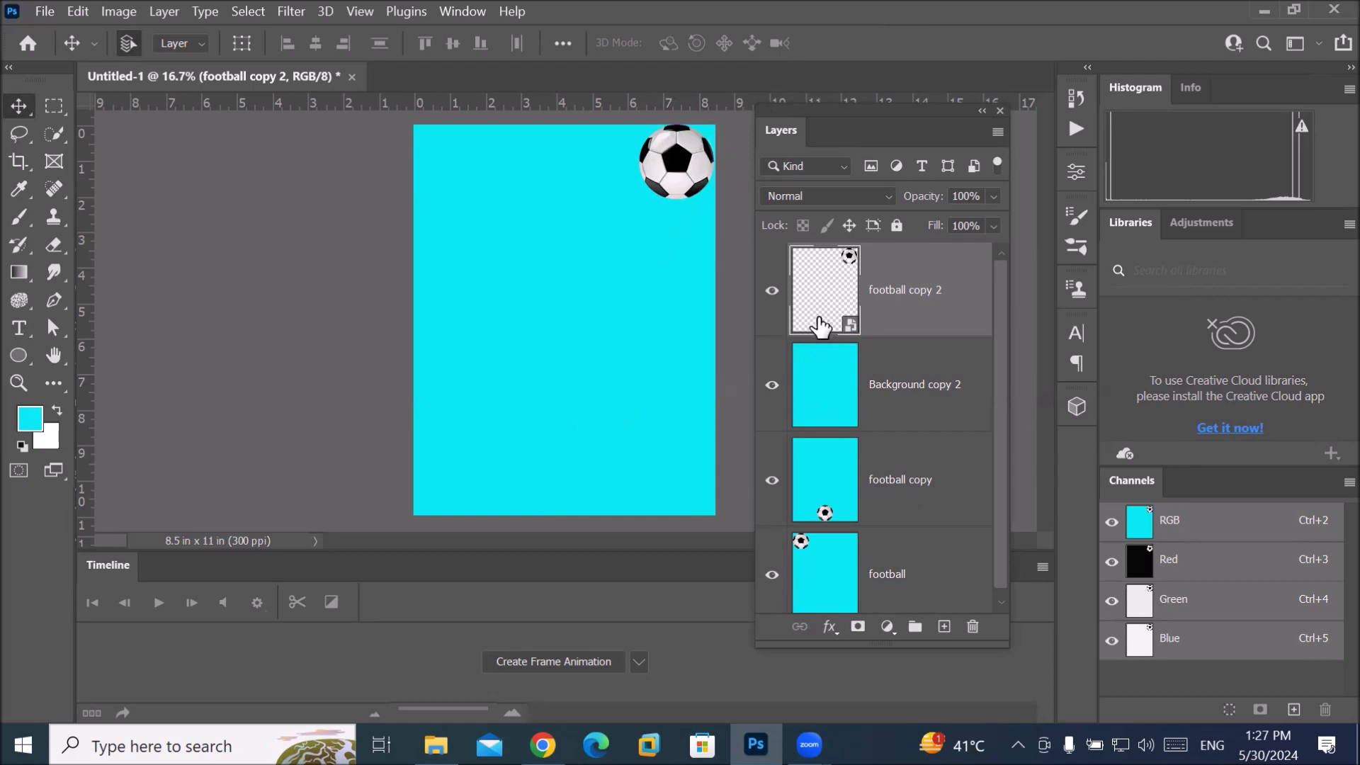
pyautogui.keyDown('shift'); pyautogui.click(820, 388); pyautogui.keyUp('shift')
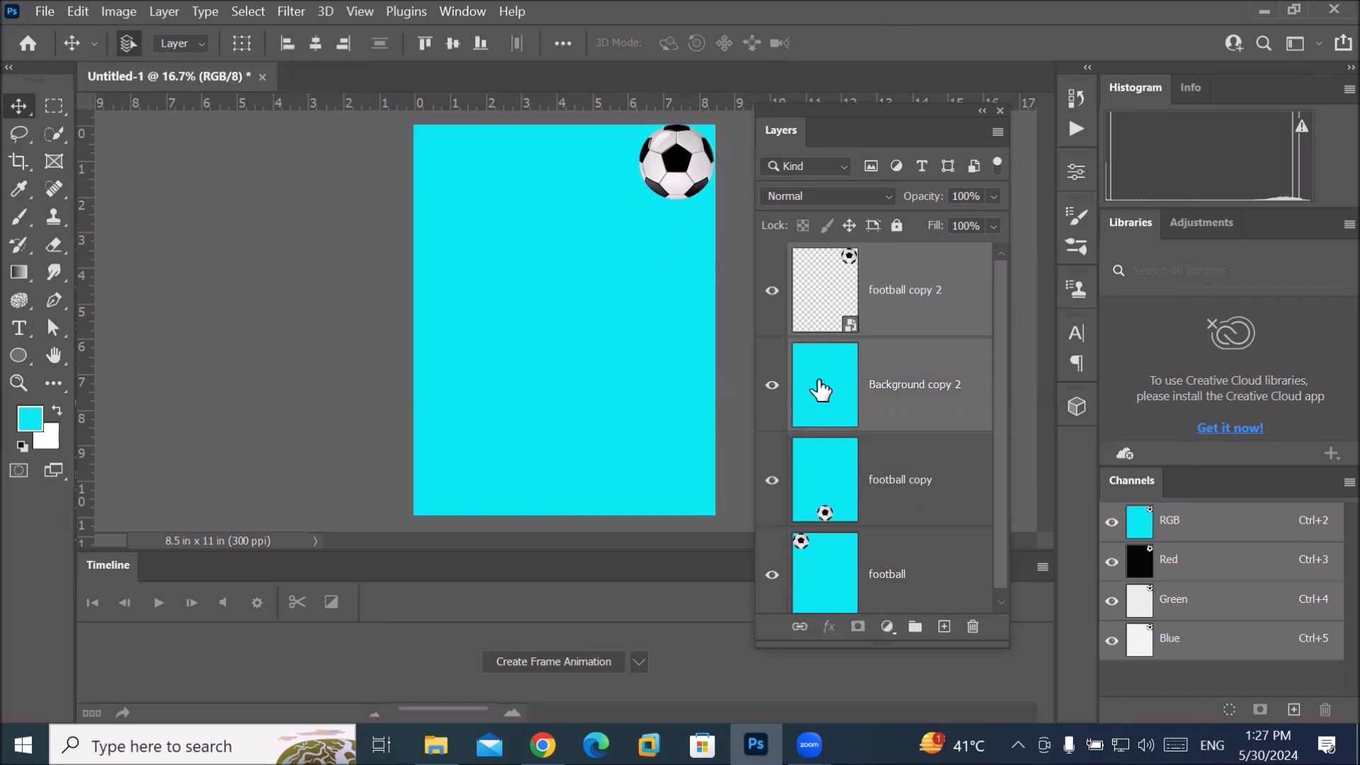
pyautogui.hotkey('ctrl', 'e')
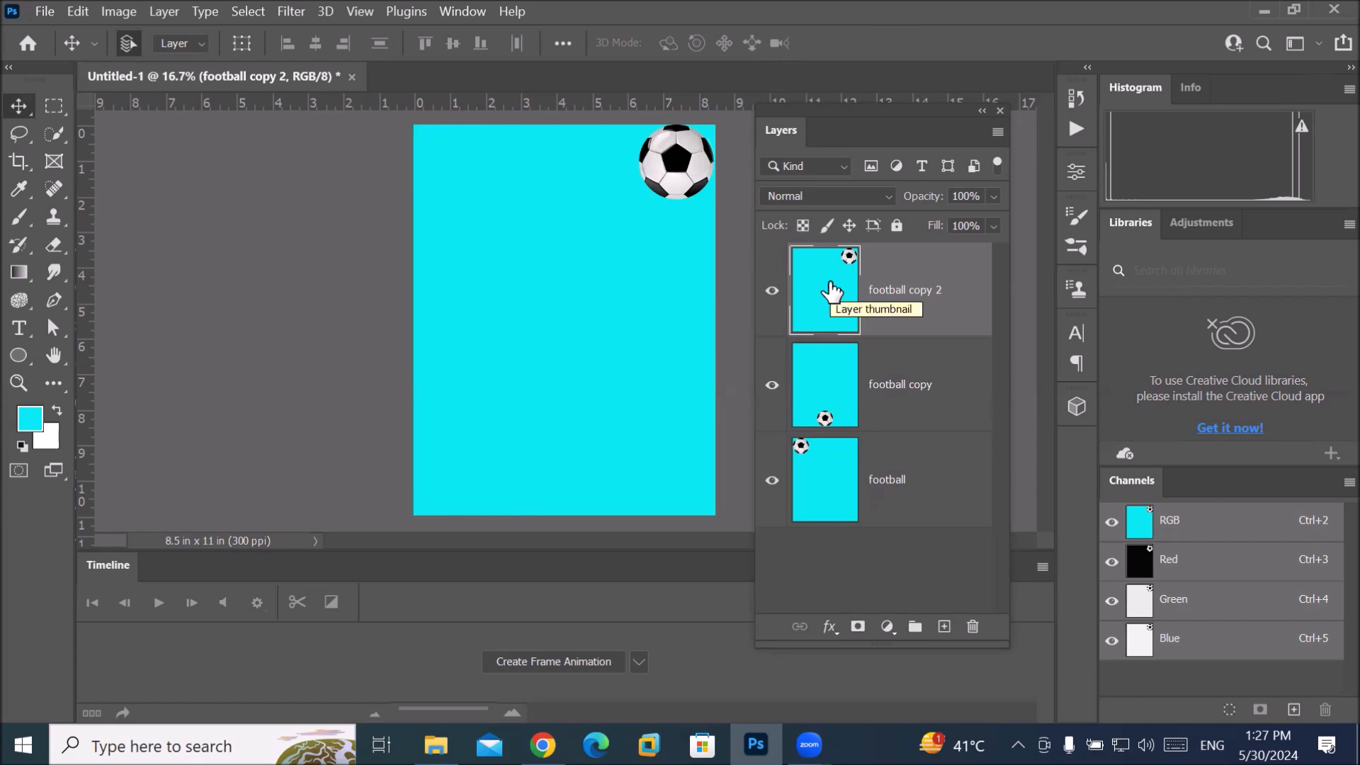
# Step: Create a frame animation with frames made from the three football layers and preview its playback
pyautogui.click(540, 663)
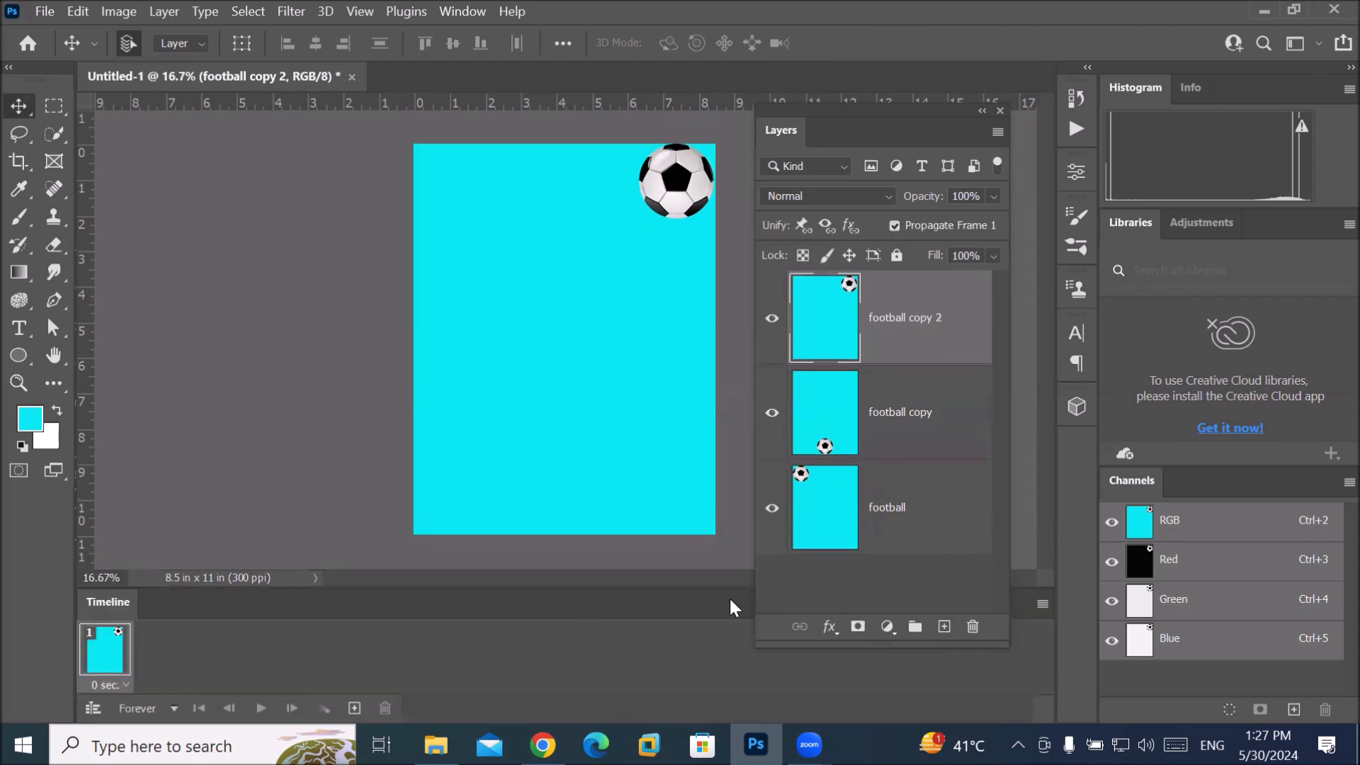
pyautogui.click(1042, 604)
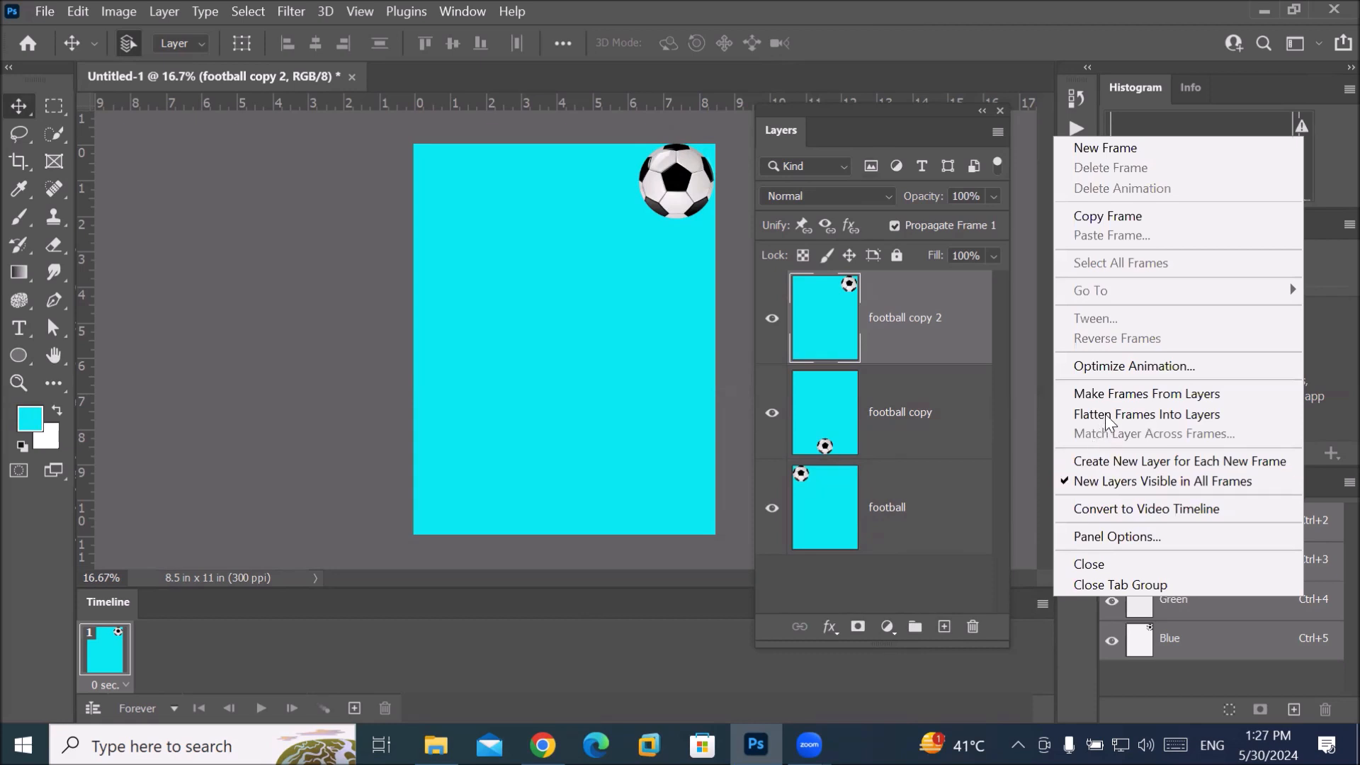
pyautogui.click(1112, 394)
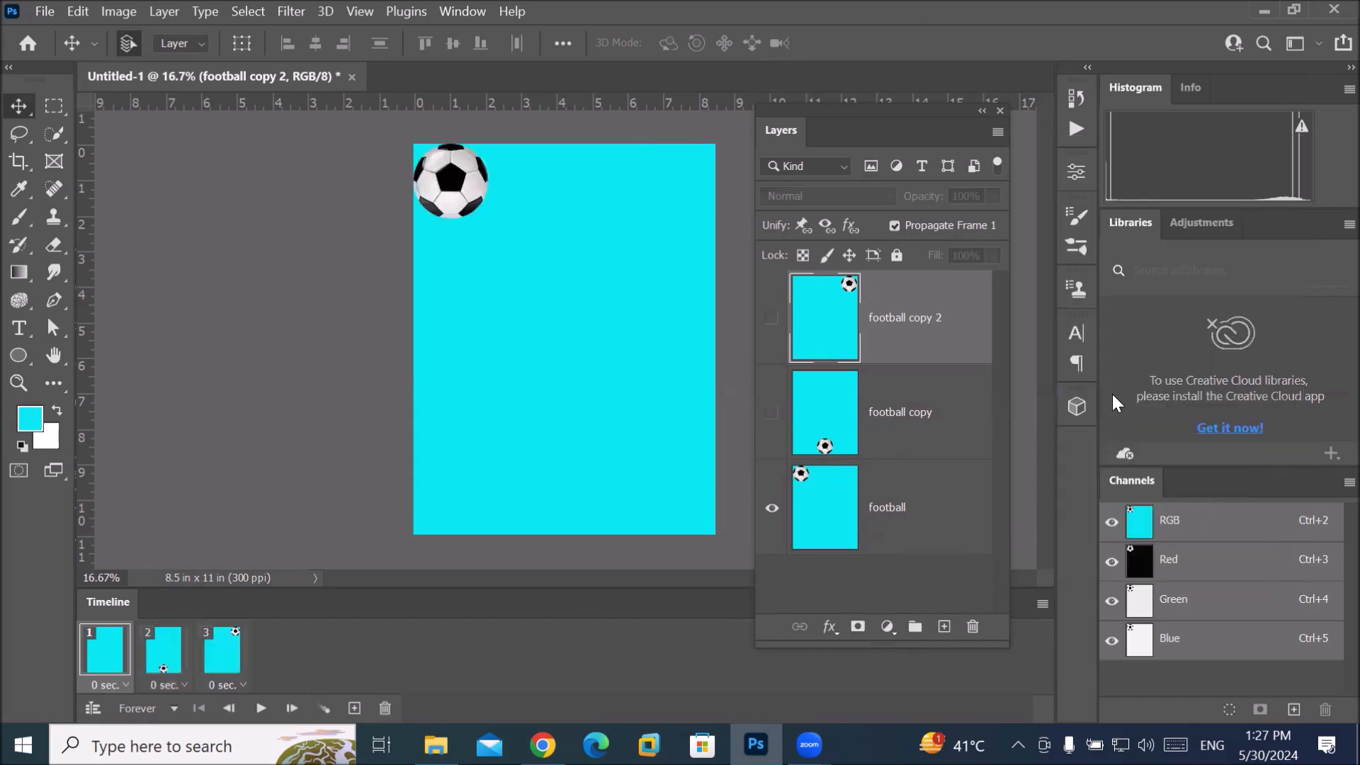
pyautogui.click(259, 710)
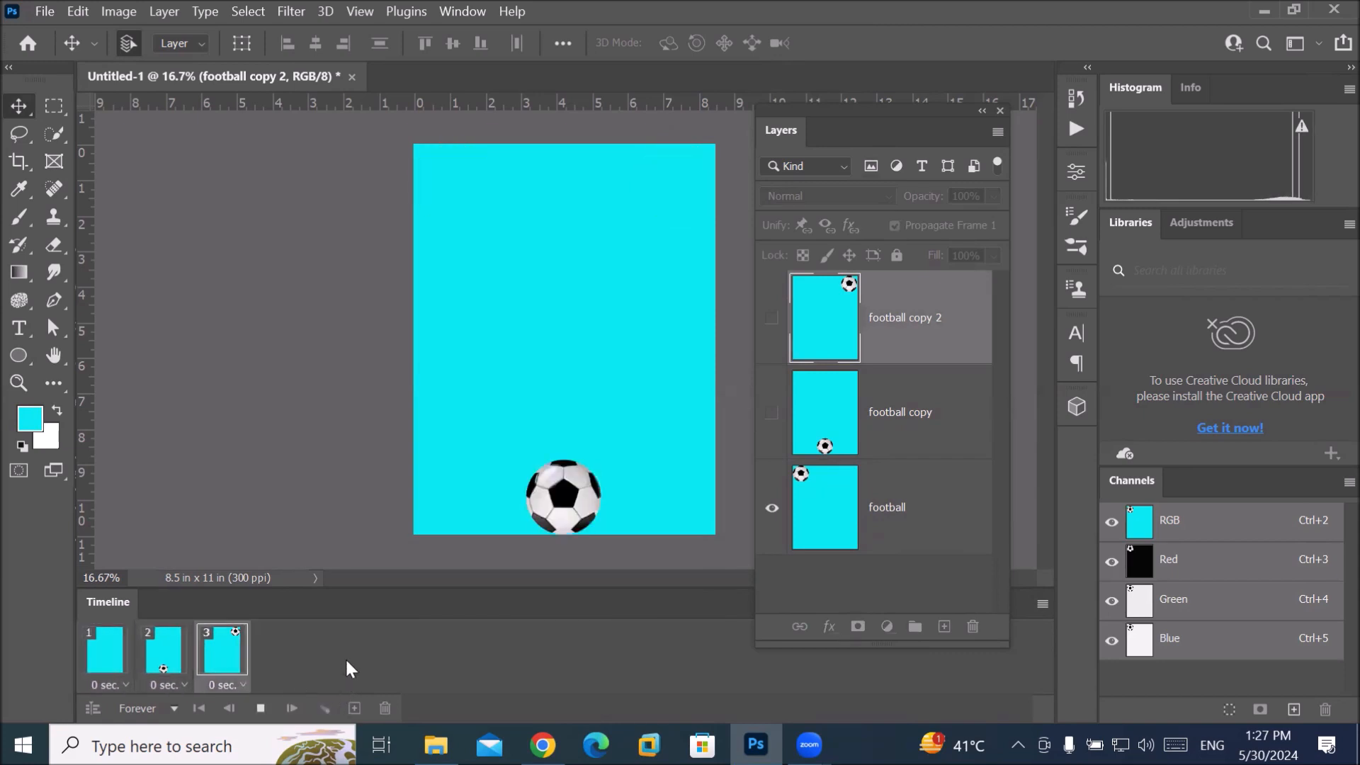
pyautogui.click(260, 708)
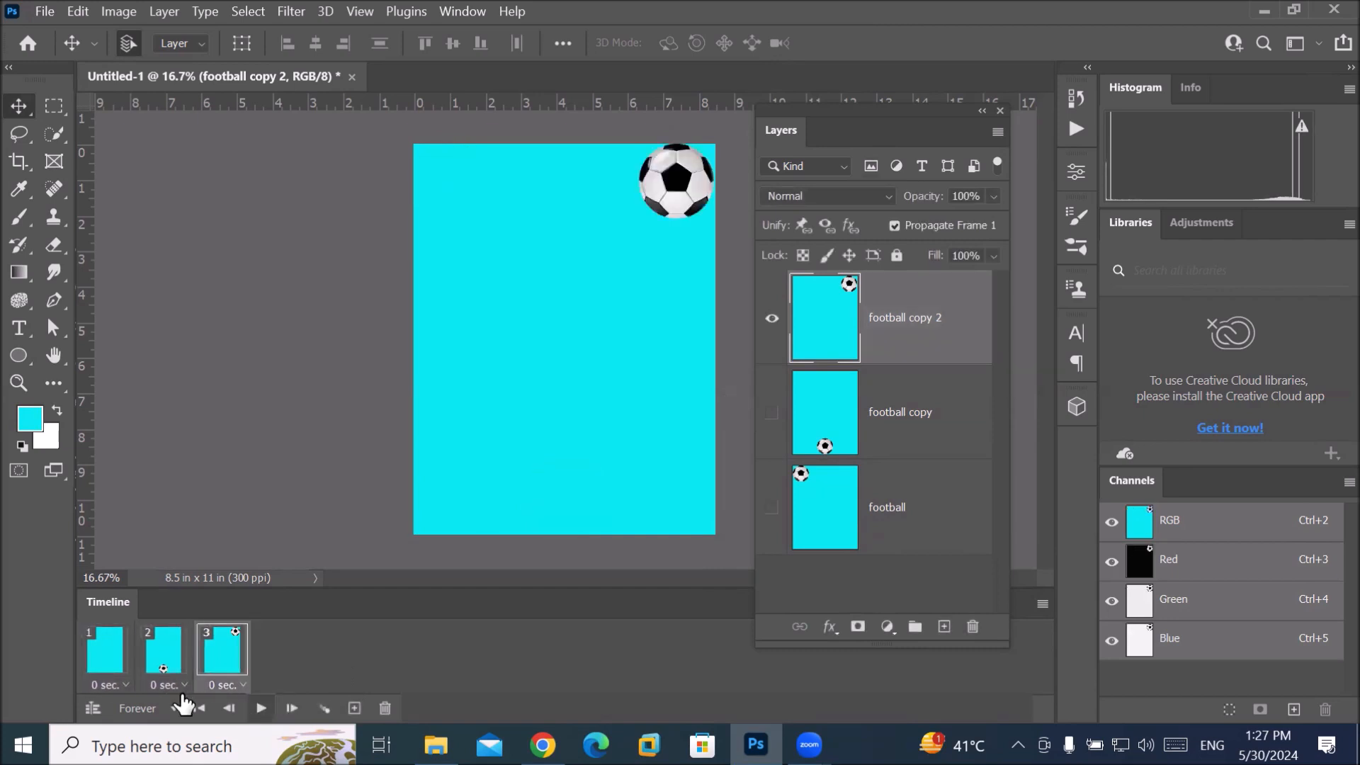
# Step: Set the delay of all three frames to 0.2 seconds and play the animation to check its speed
pyautogui.click(120, 685)
pyautogui.click(247, 679)
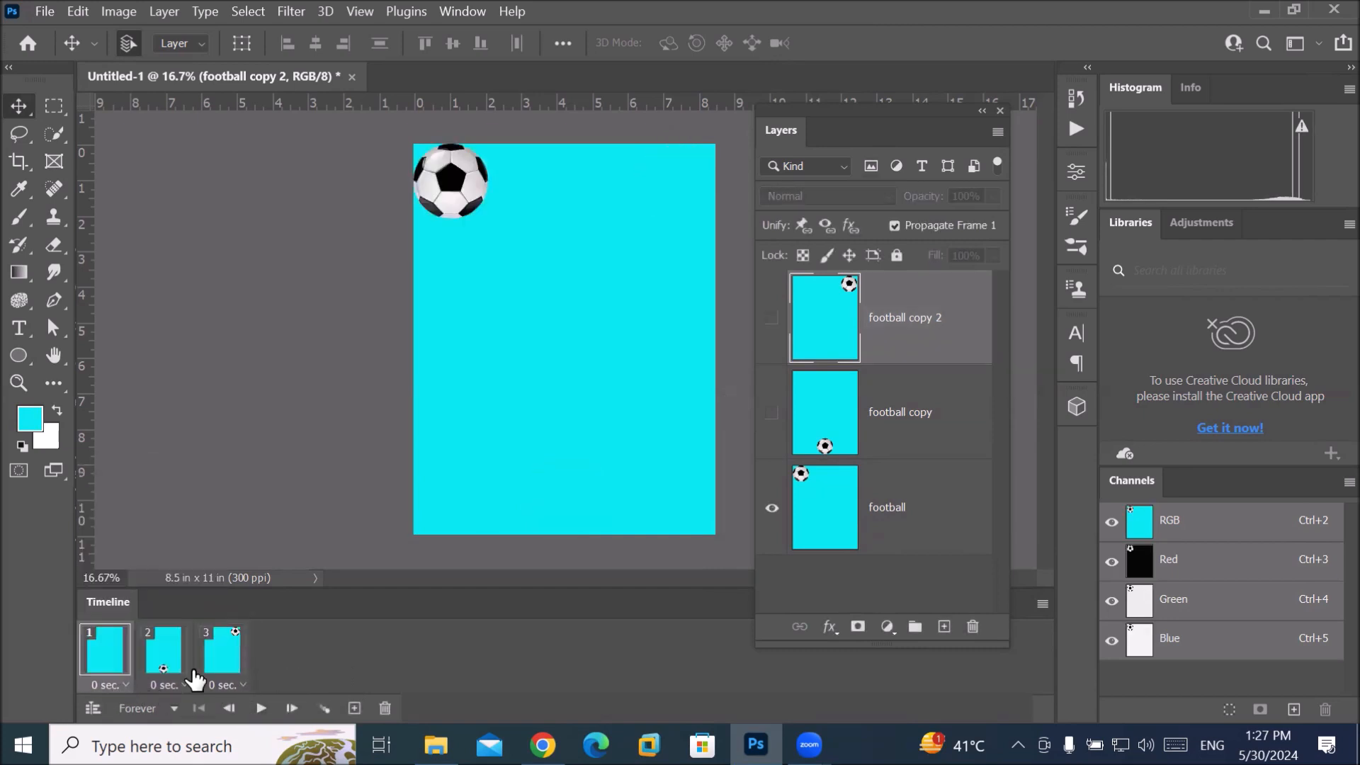
pyautogui.click(242, 685)
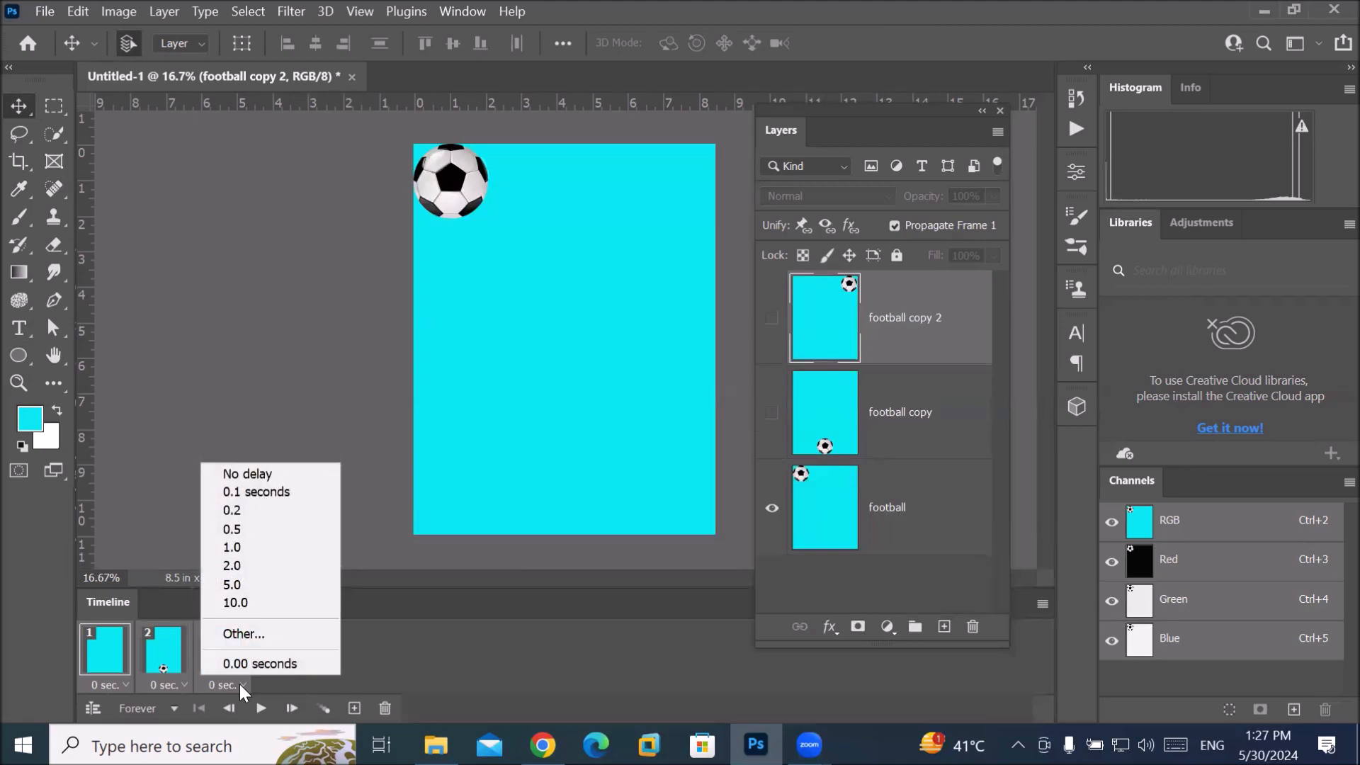
pyautogui.click(283, 510)
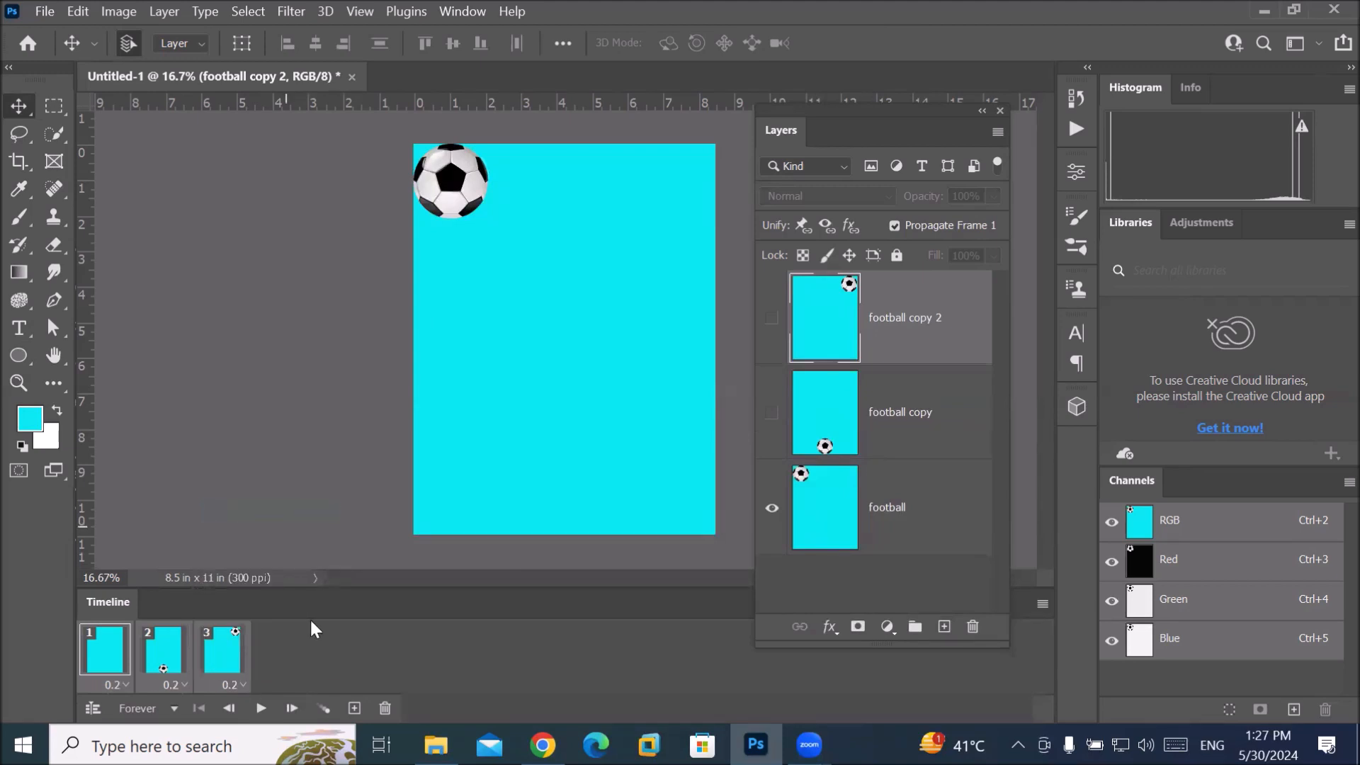
pyautogui.click(260, 709)
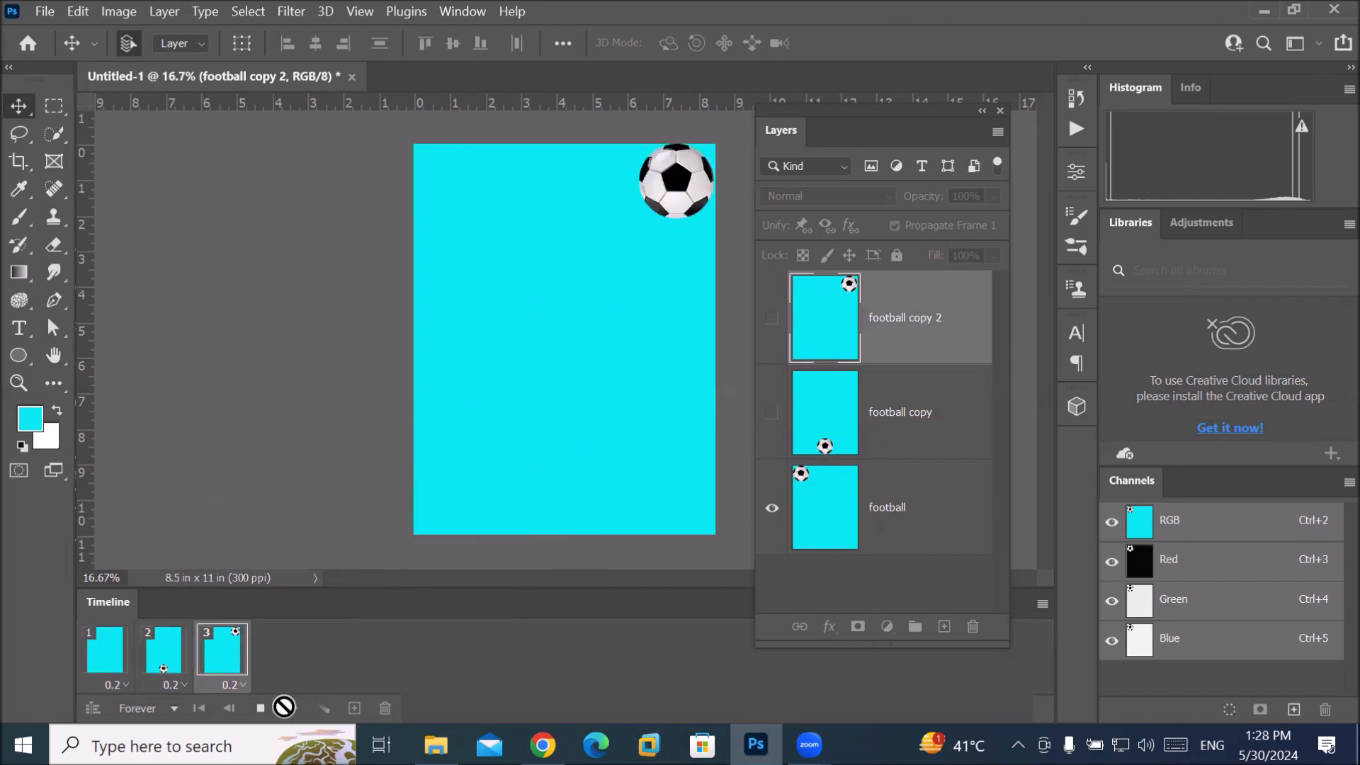
pyautogui.click(260, 708)
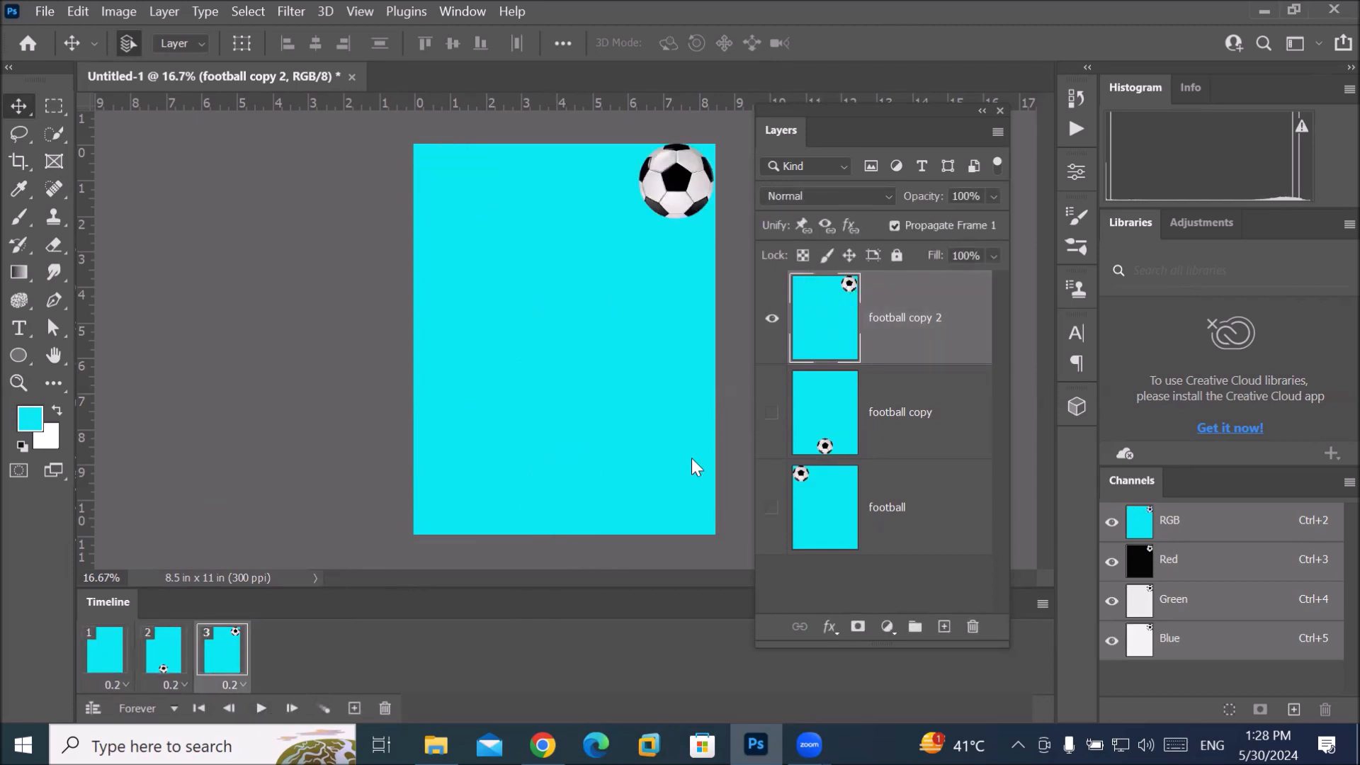
# Step: Switch to File Explorer and open the Players folder inside _Graphics\Images on Local Disk (D:)
pyautogui.moveTo(436, 743)
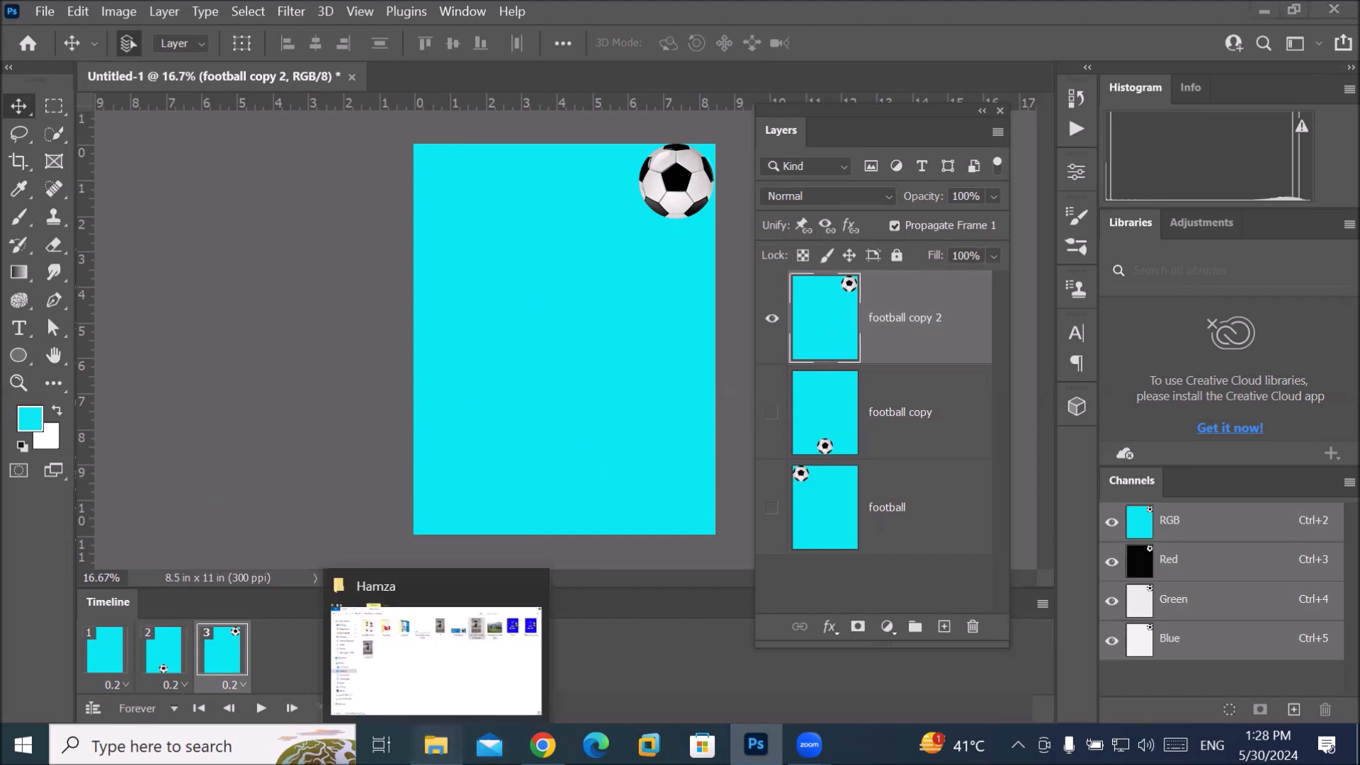
pyautogui.click(464, 624)
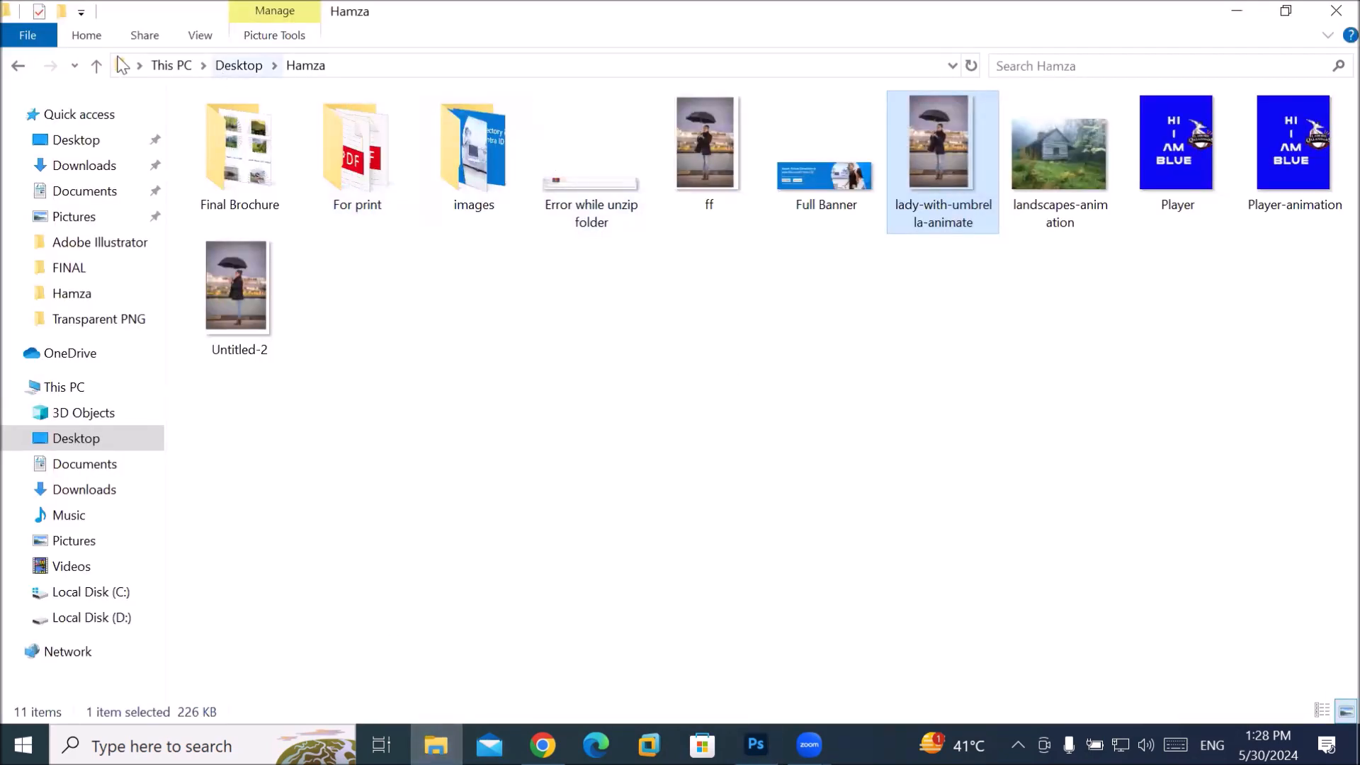
pyautogui.click(167, 66)
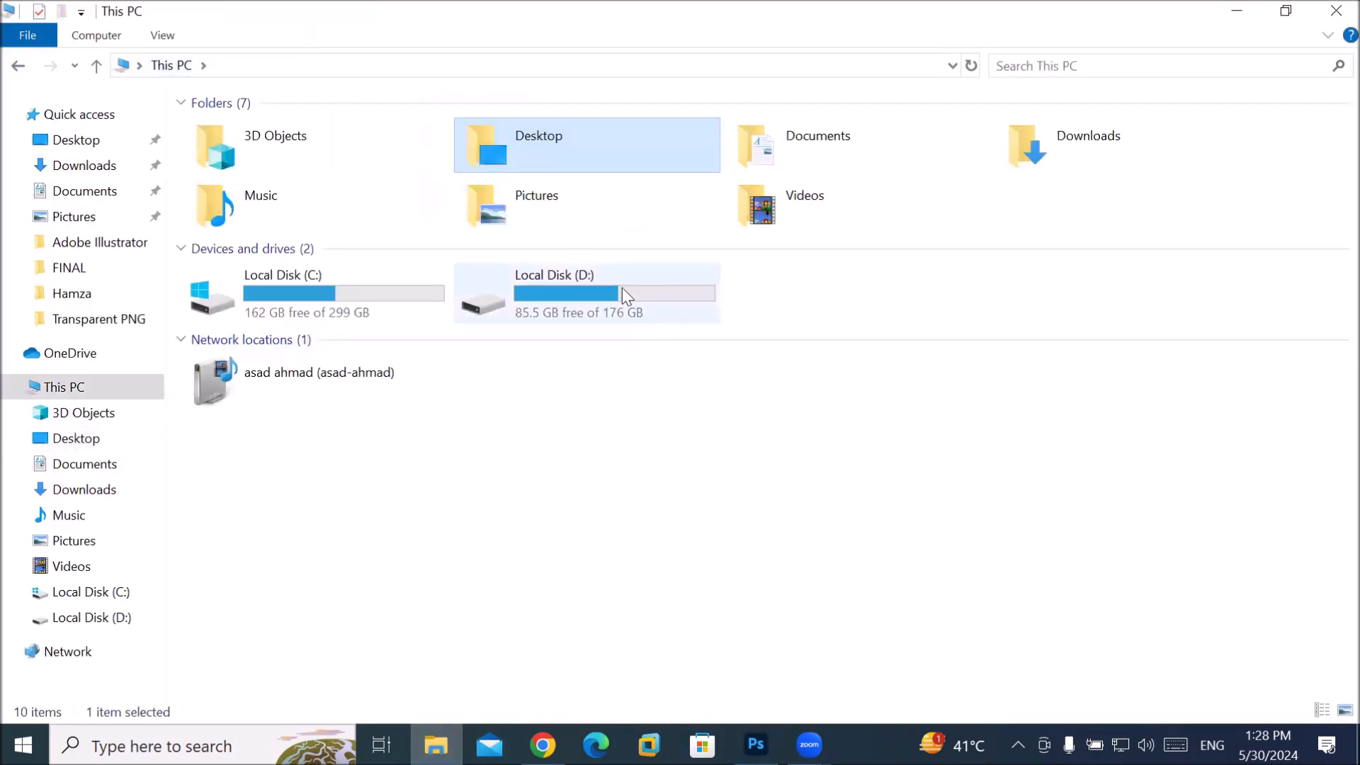
pyautogui.doubleClick(622, 288)
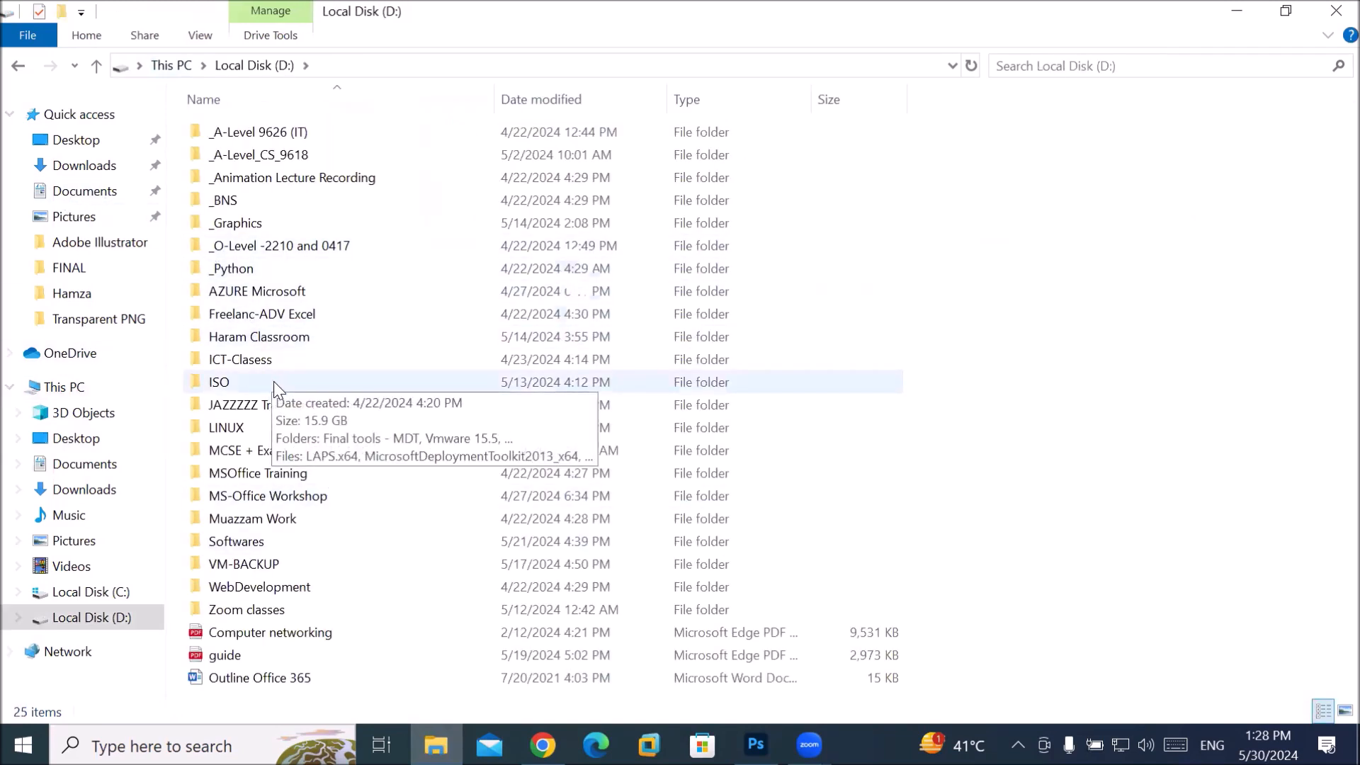
pyautogui.doubleClick(292, 228)
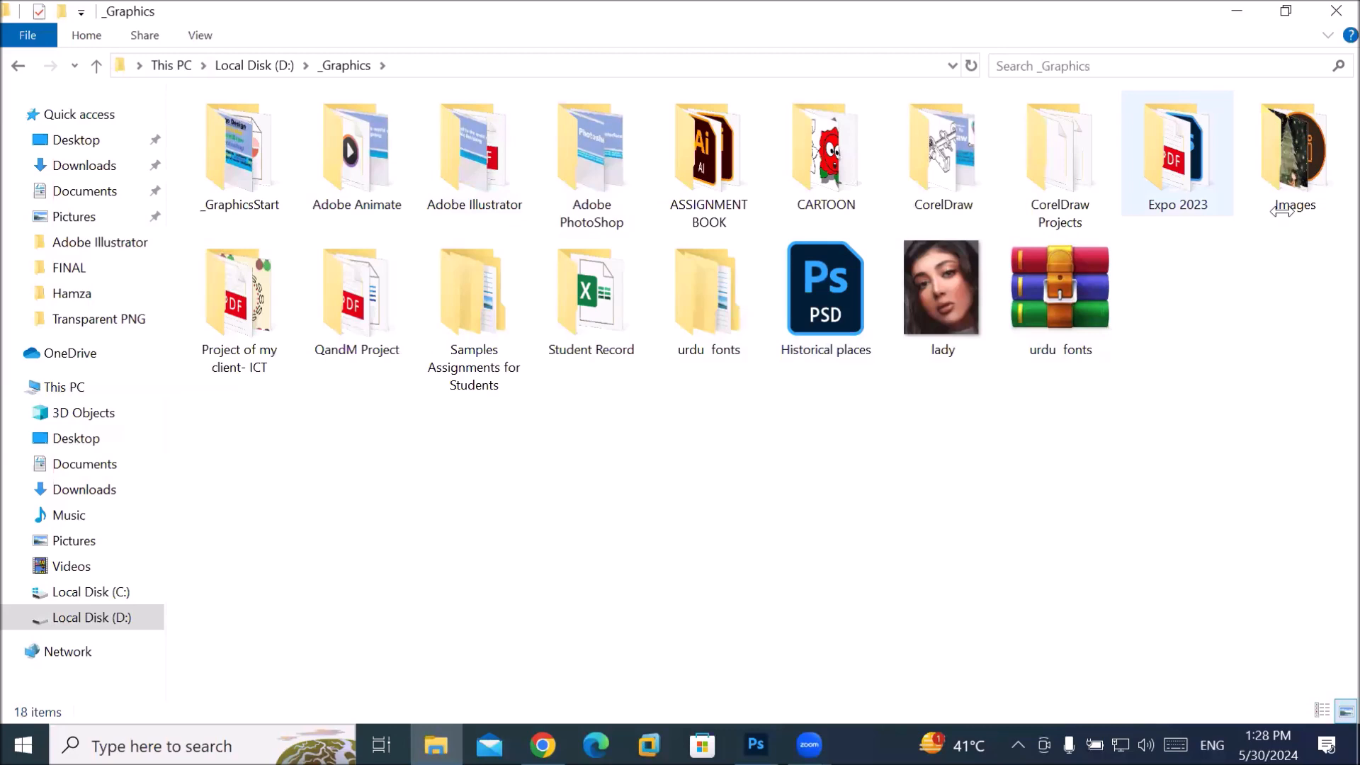
pyautogui.doubleClick(1280, 211)
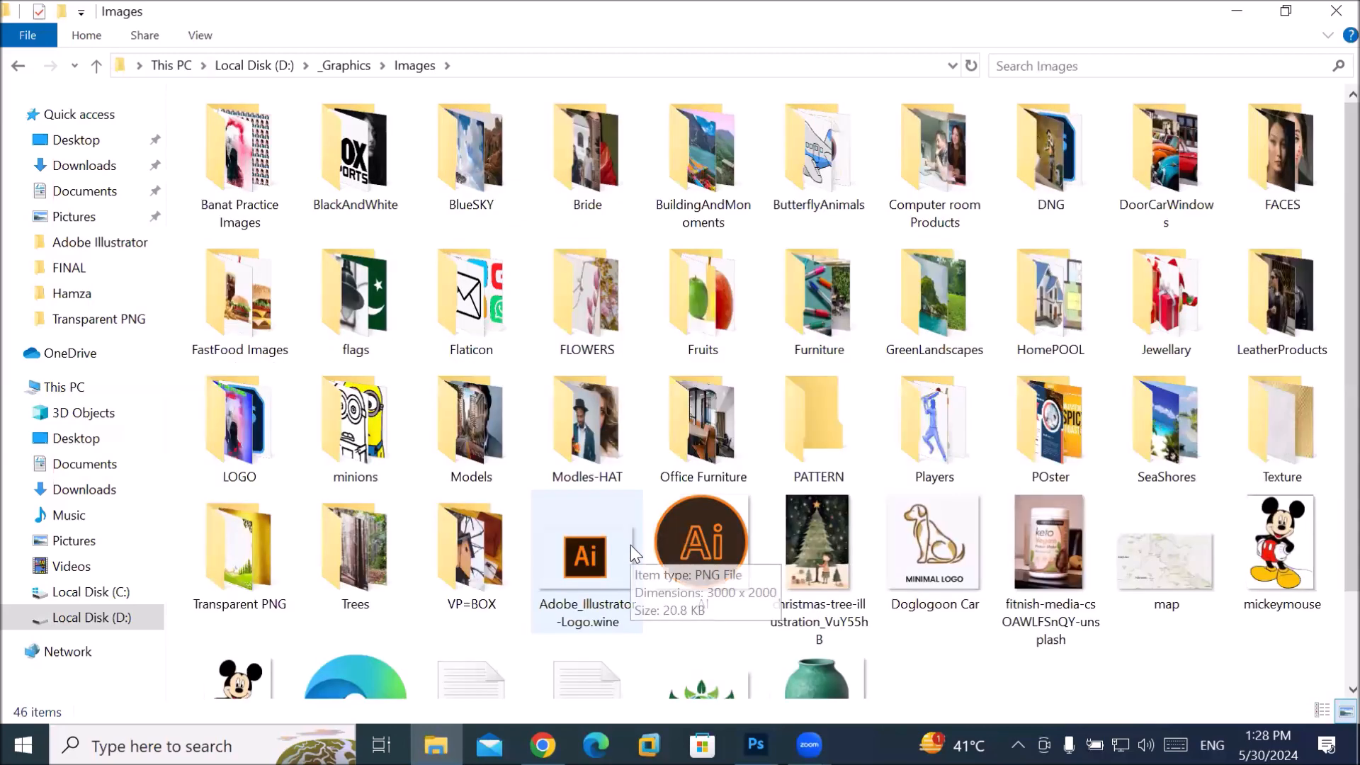
pyautogui.doubleClick(916, 433)
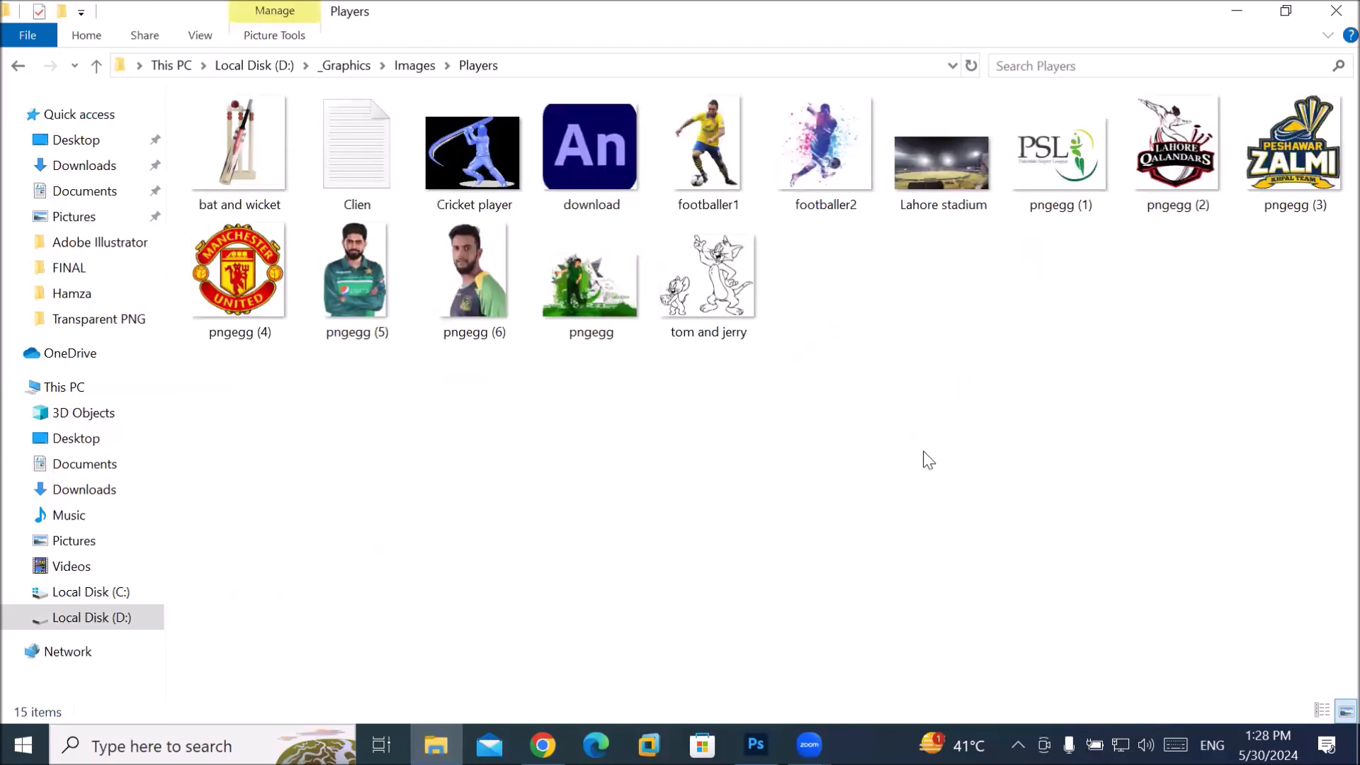
# Step: Place the pngegg (5) player image from the folder centred on the Photoshop page and preview the animation with it
pyautogui.click(372, 281)
pyautogui.moveTo(373, 282); pyautogui.dragTo(756, 743)
pyautogui.moveTo(530, 301); pyautogui.dragTo(554, 322)
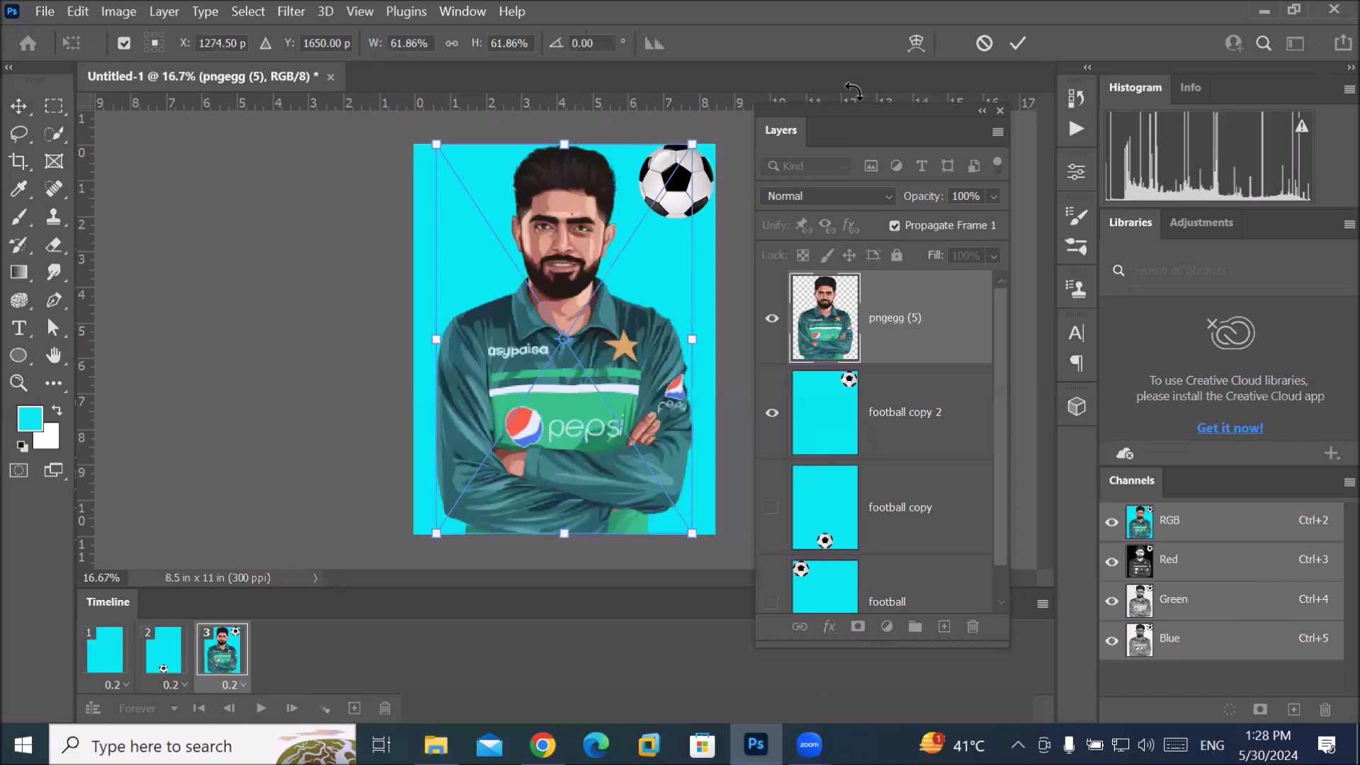
pyautogui.click(1017, 41)
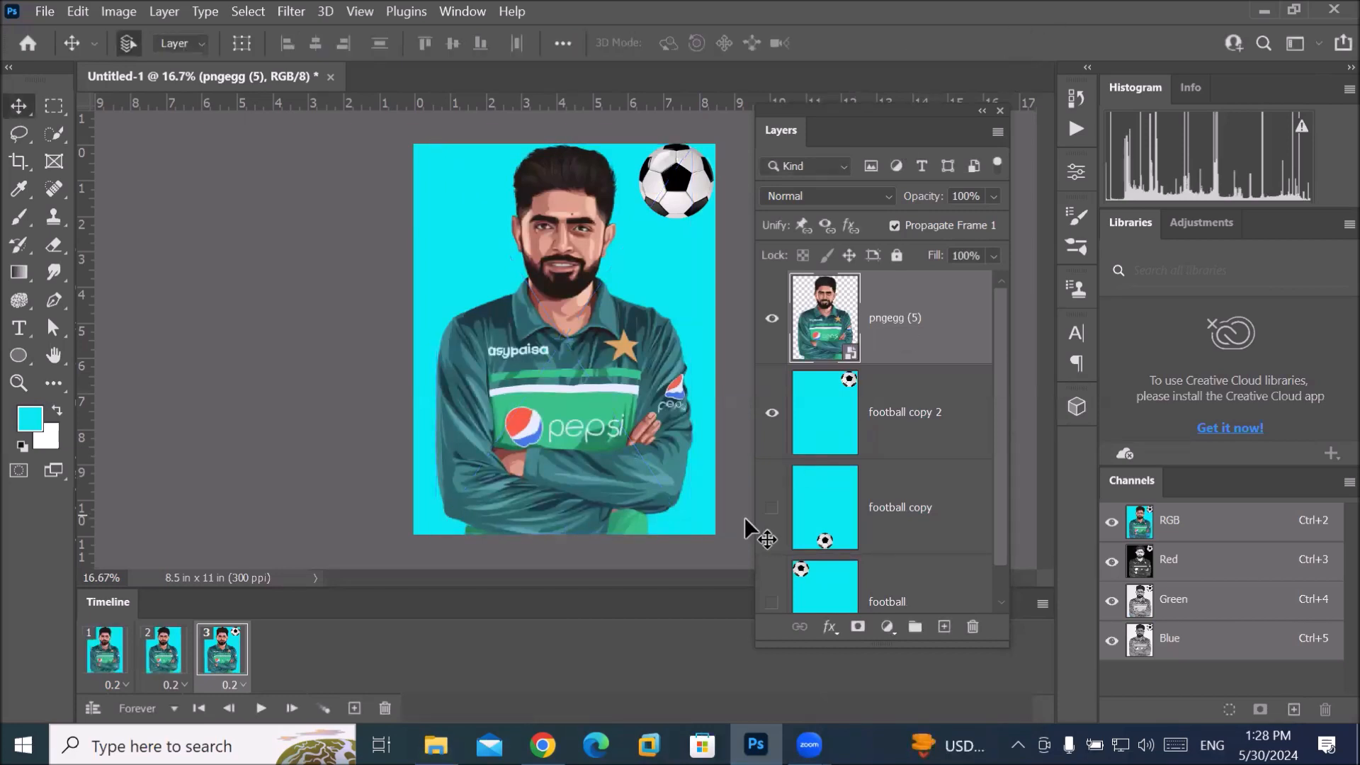
pyautogui.click(264, 709)
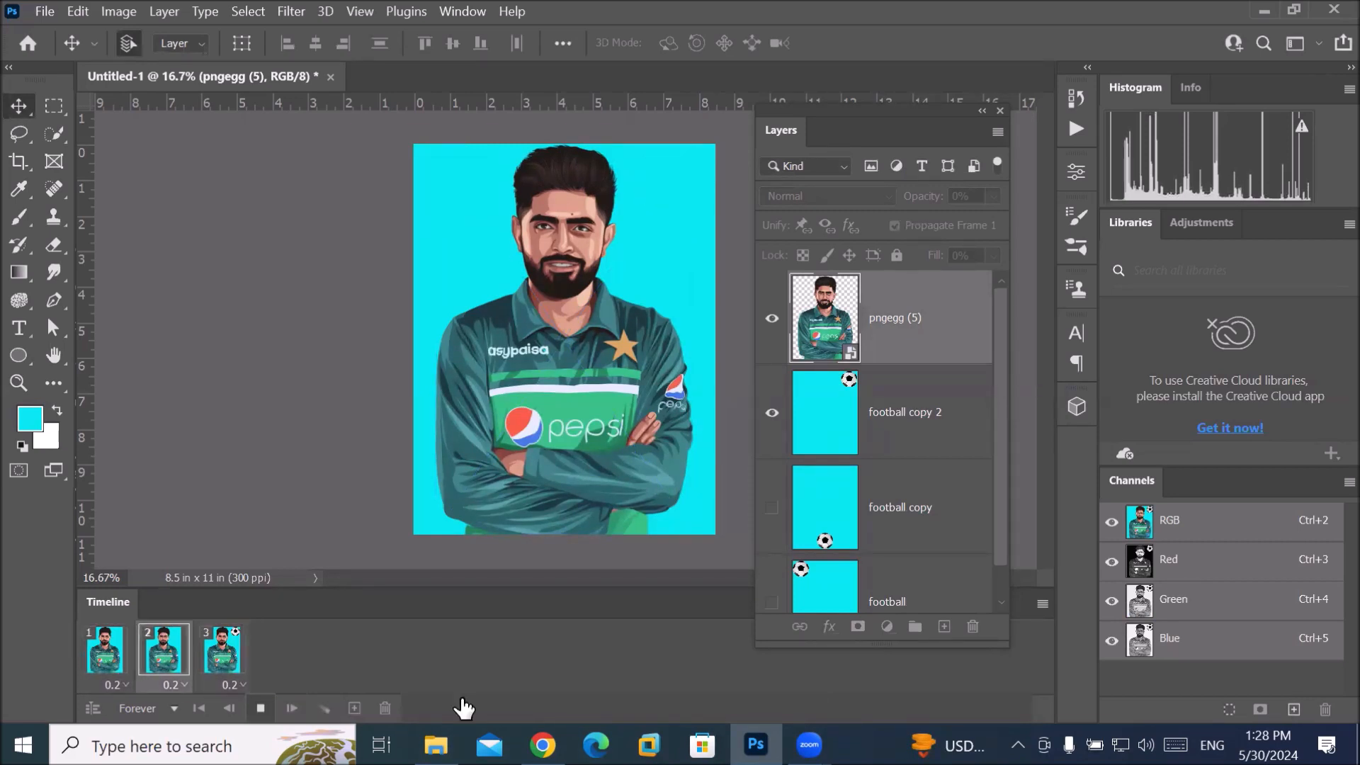
pyautogui.click(260, 708)
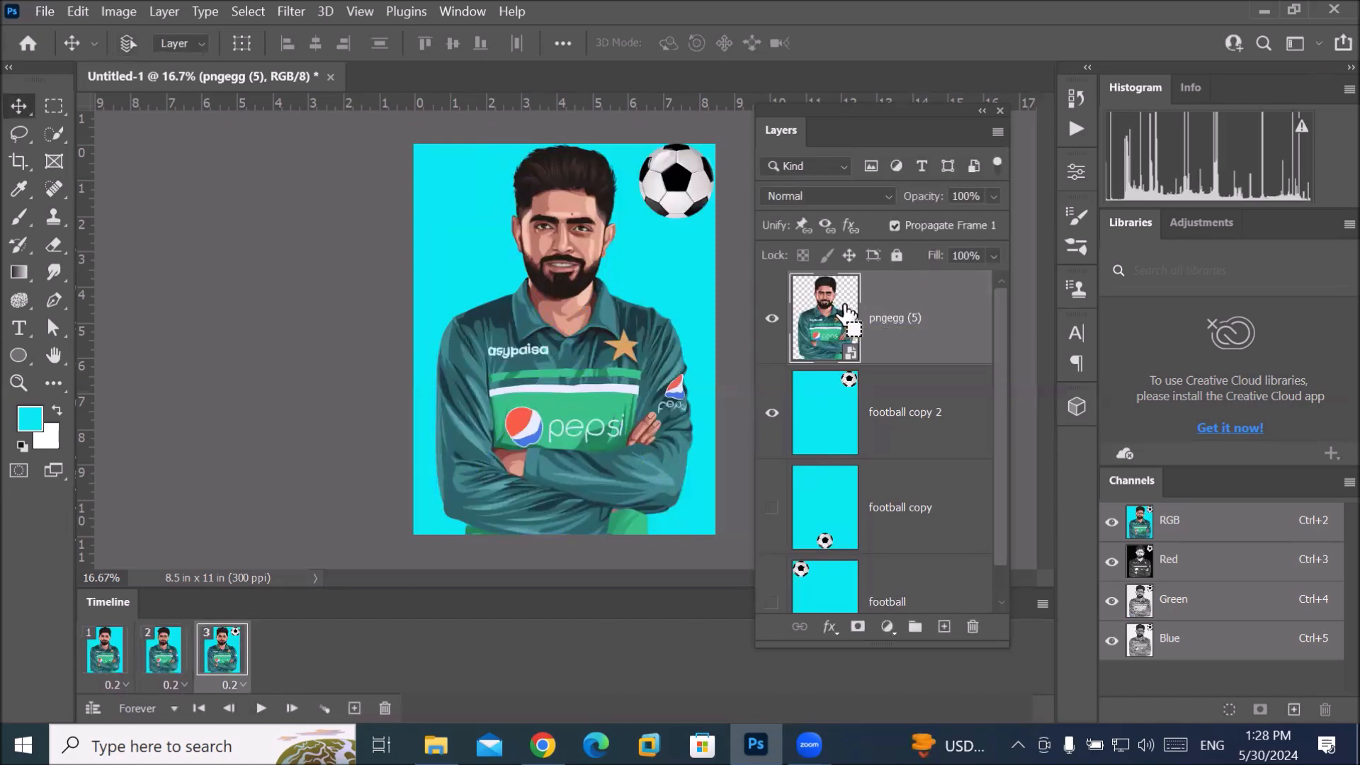
# Step: Scale the pngegg (5) player image to about 42% around its centre and play the animation to preview it
pyautogui.hotkey('ctrl', 't')
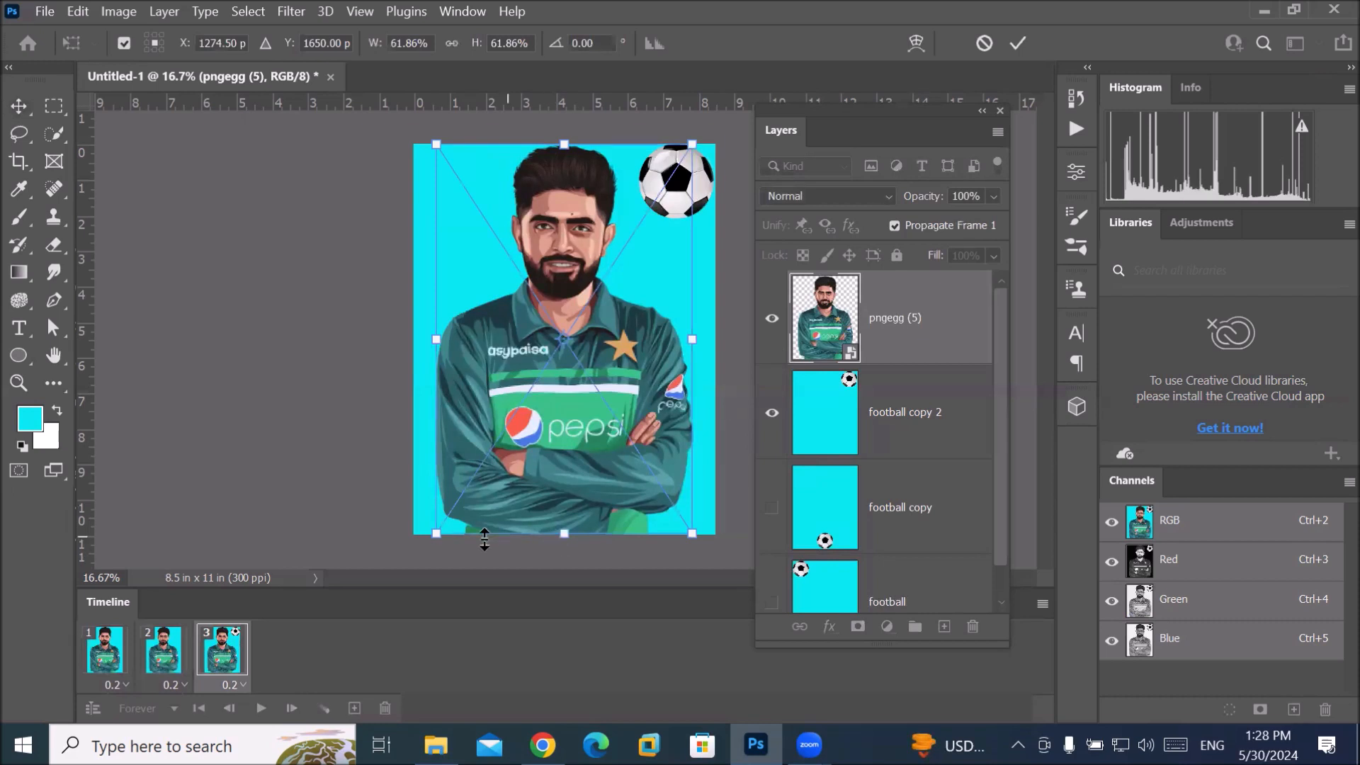
pyautogui.moveTo(438, 536); pyautogui.dragTo(487, 477)
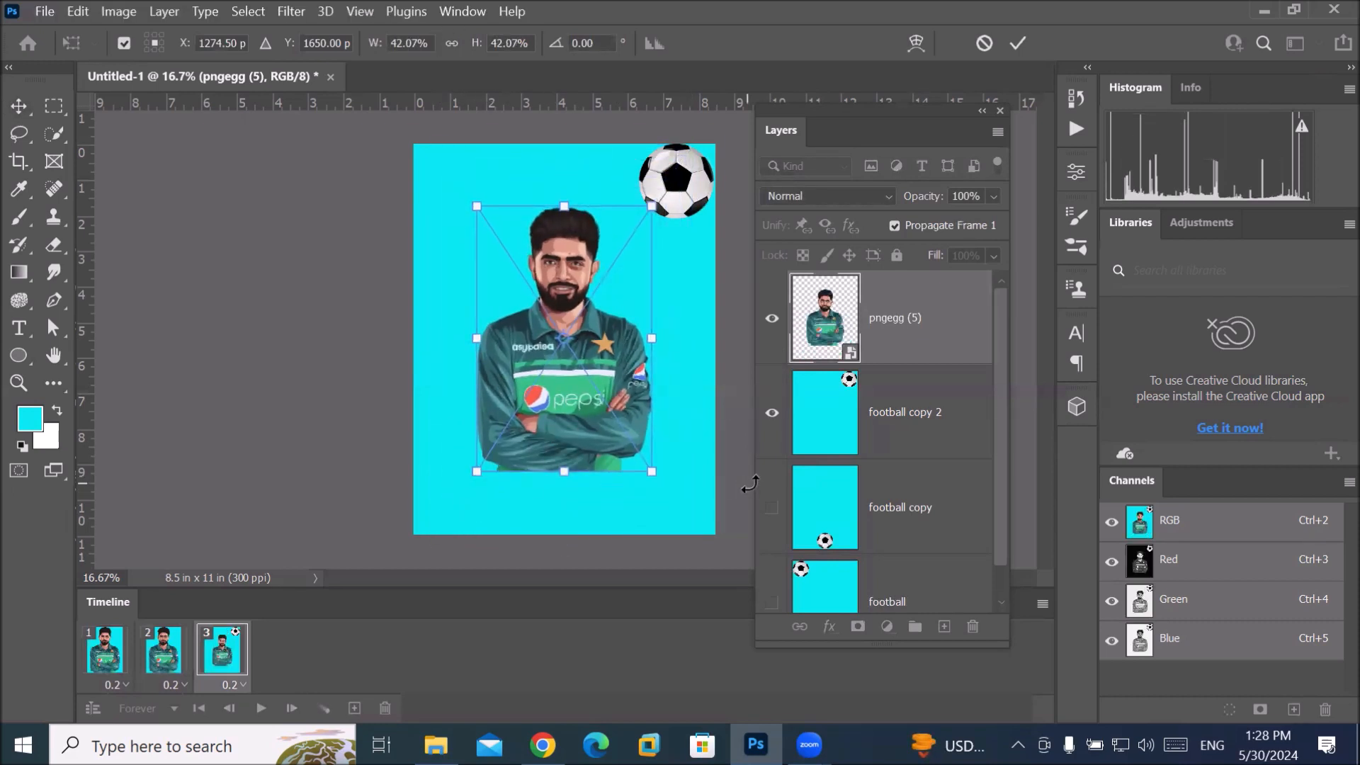
pyautogui.click(1017, 44)
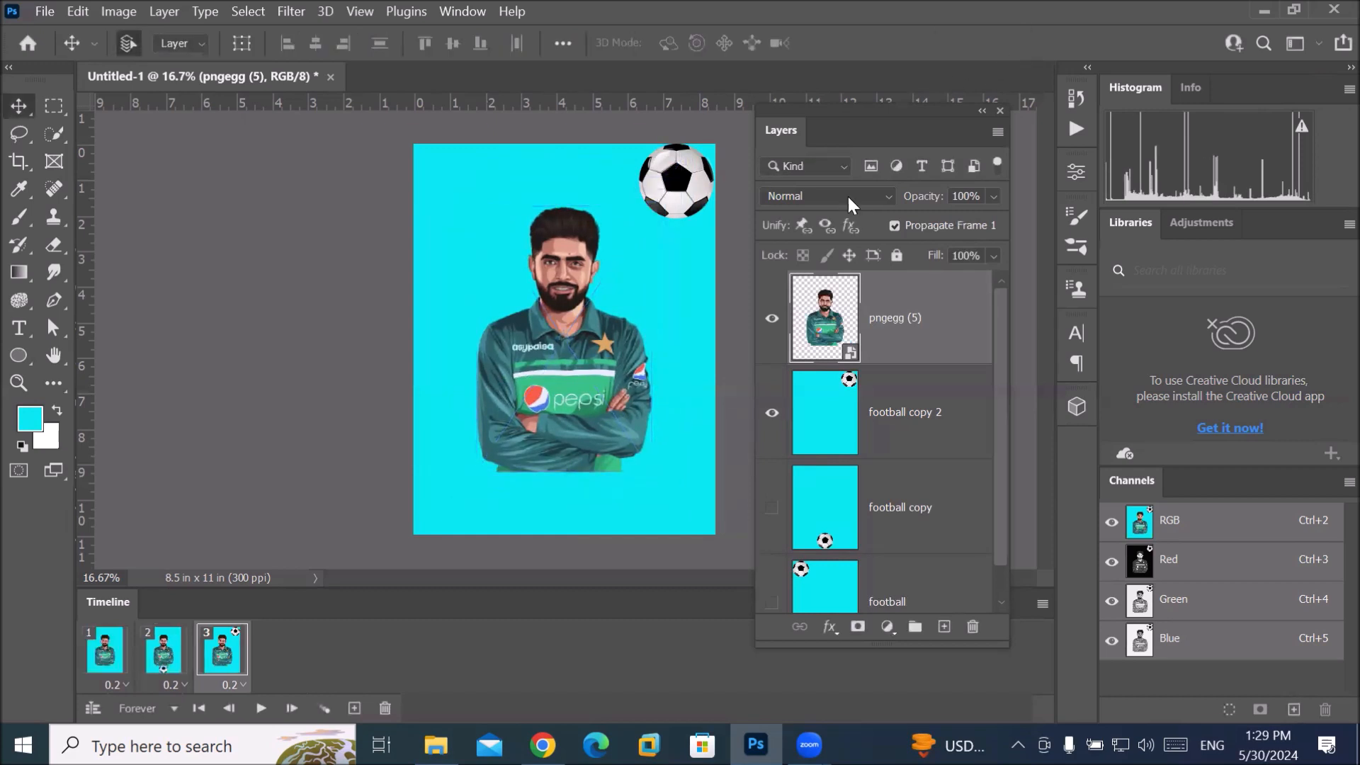
pyautogui.click(261, 709)
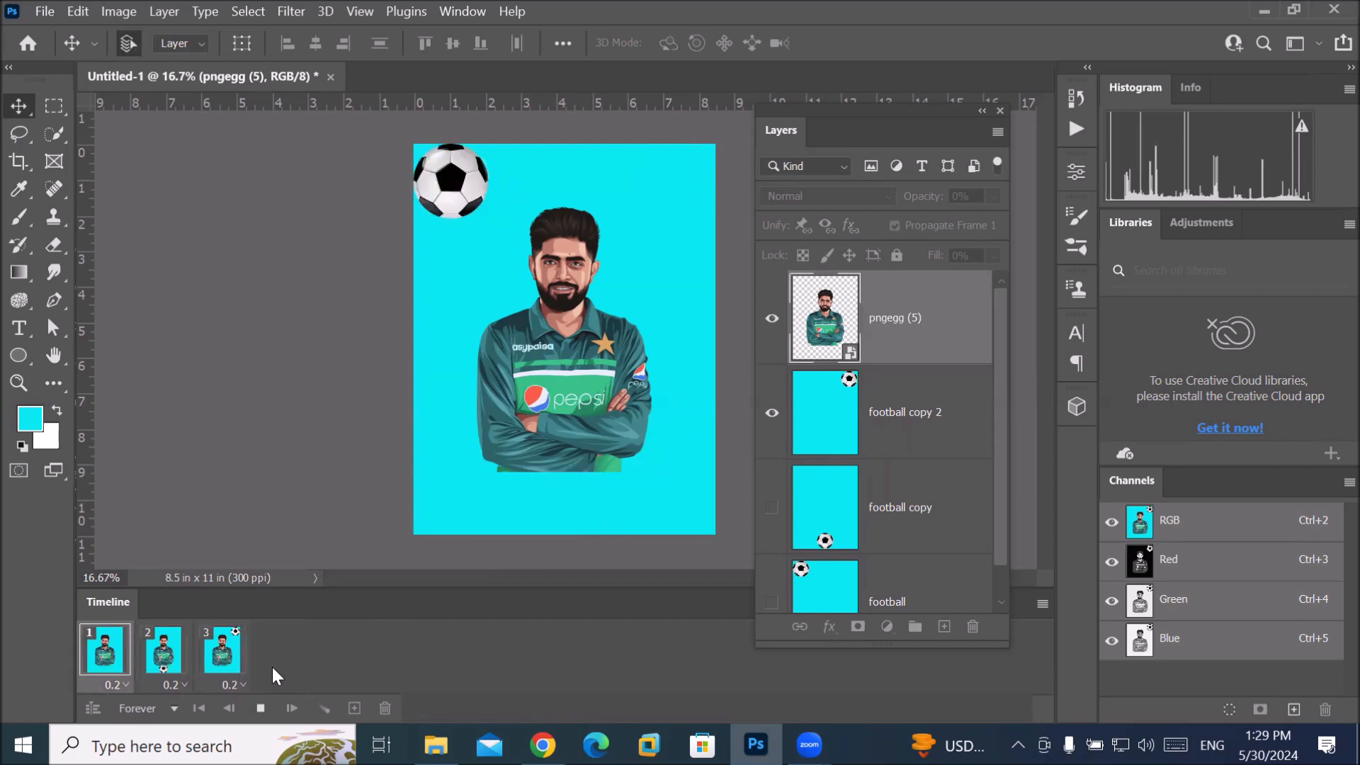
# Step: Open the Save for Web (Legacy) export for the animation and choose GIF as the file format
pyautogui.click(46, 14)
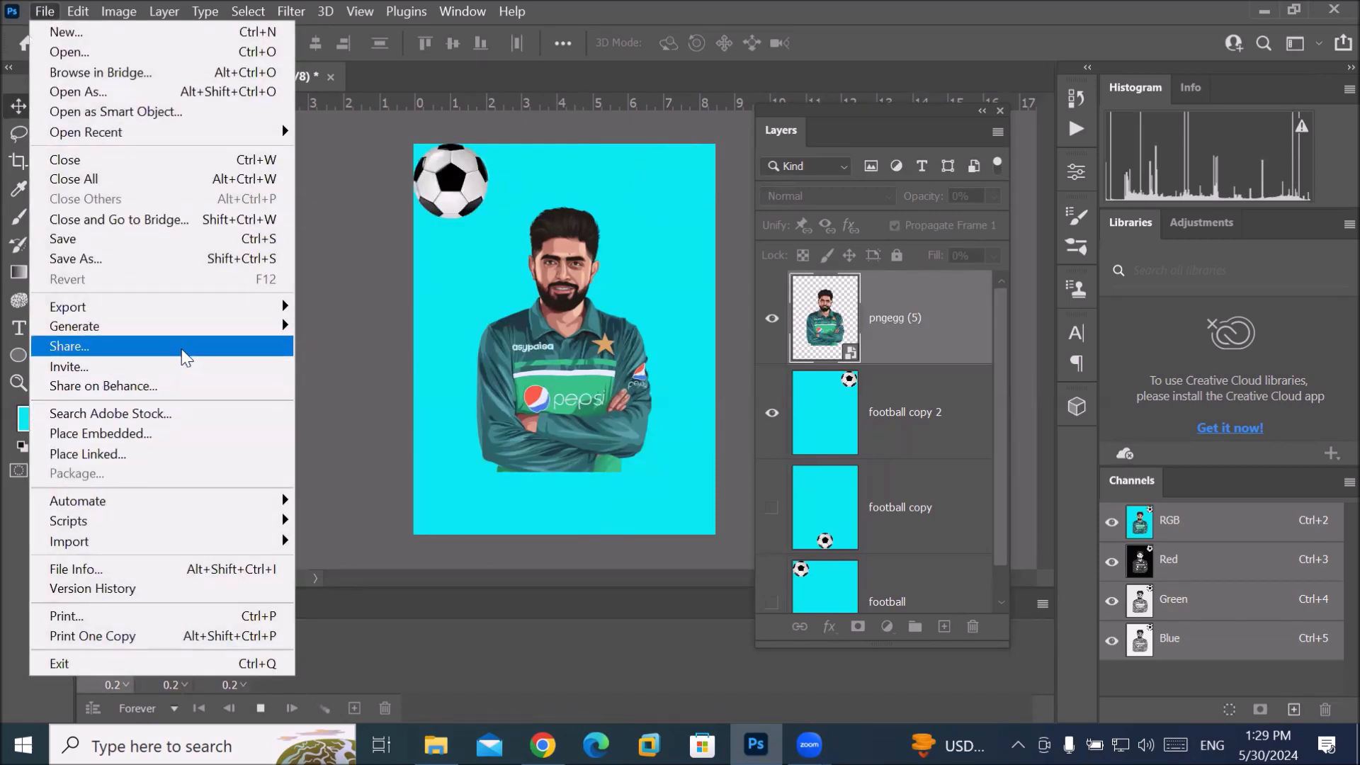
pyautogui.moveTo(212, 306)
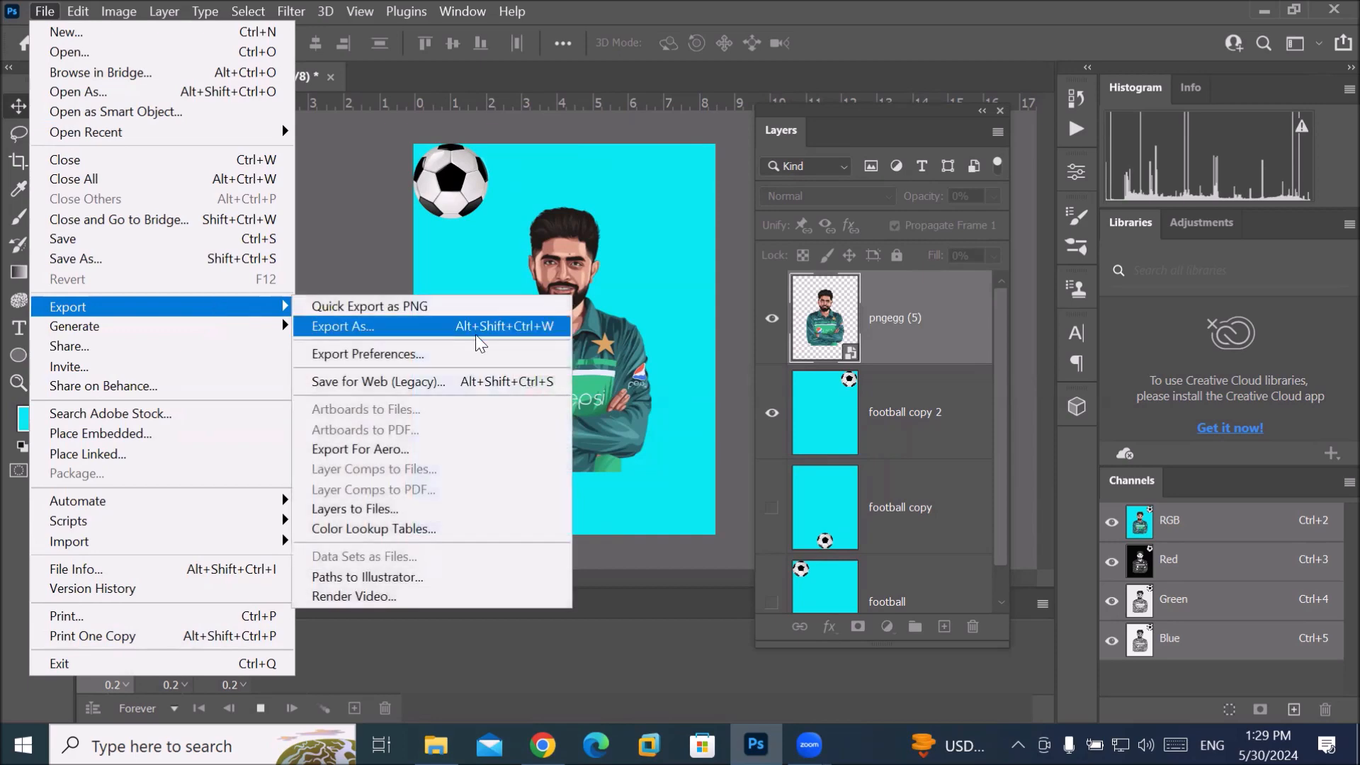
pyautogui.click(478, 384)
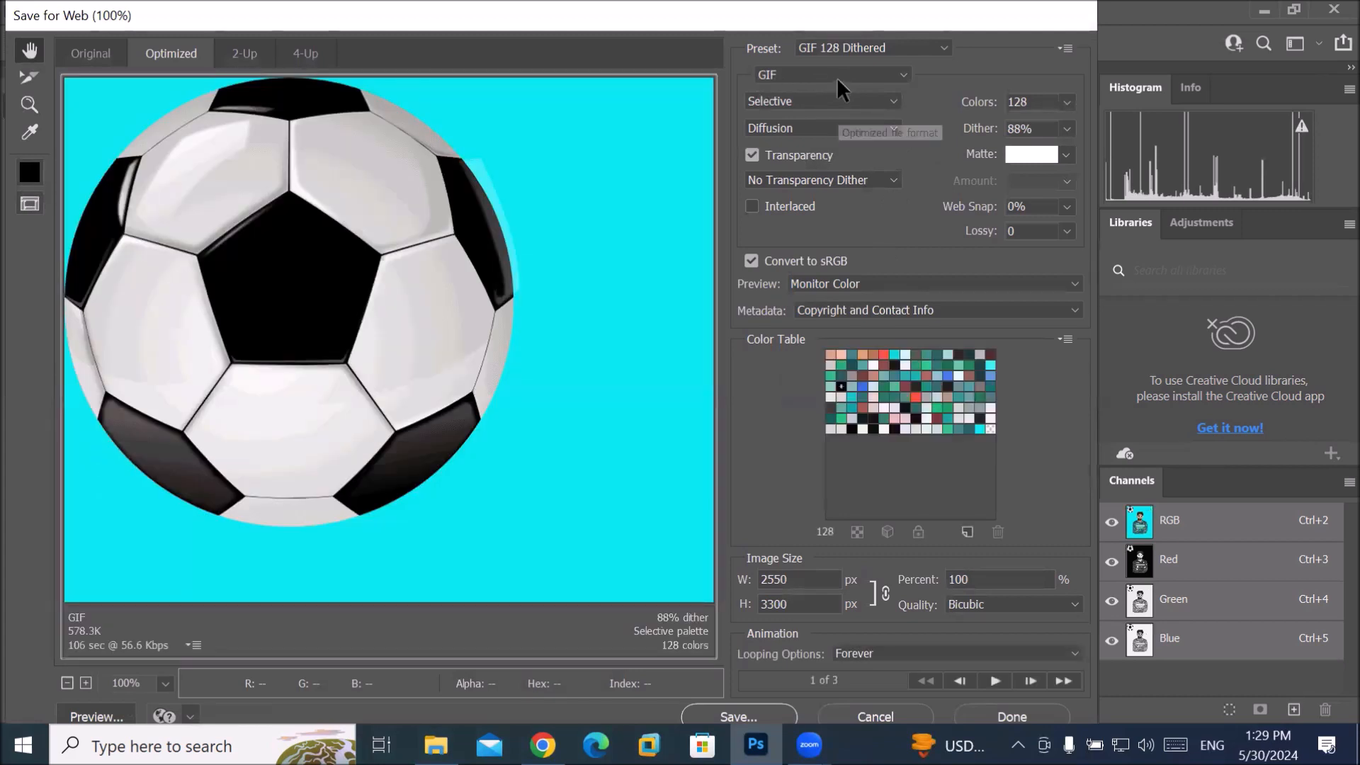
pyautogui.click(835, 78)
pyautogui.click(836, 78)
pyautogui.click(835, 78)
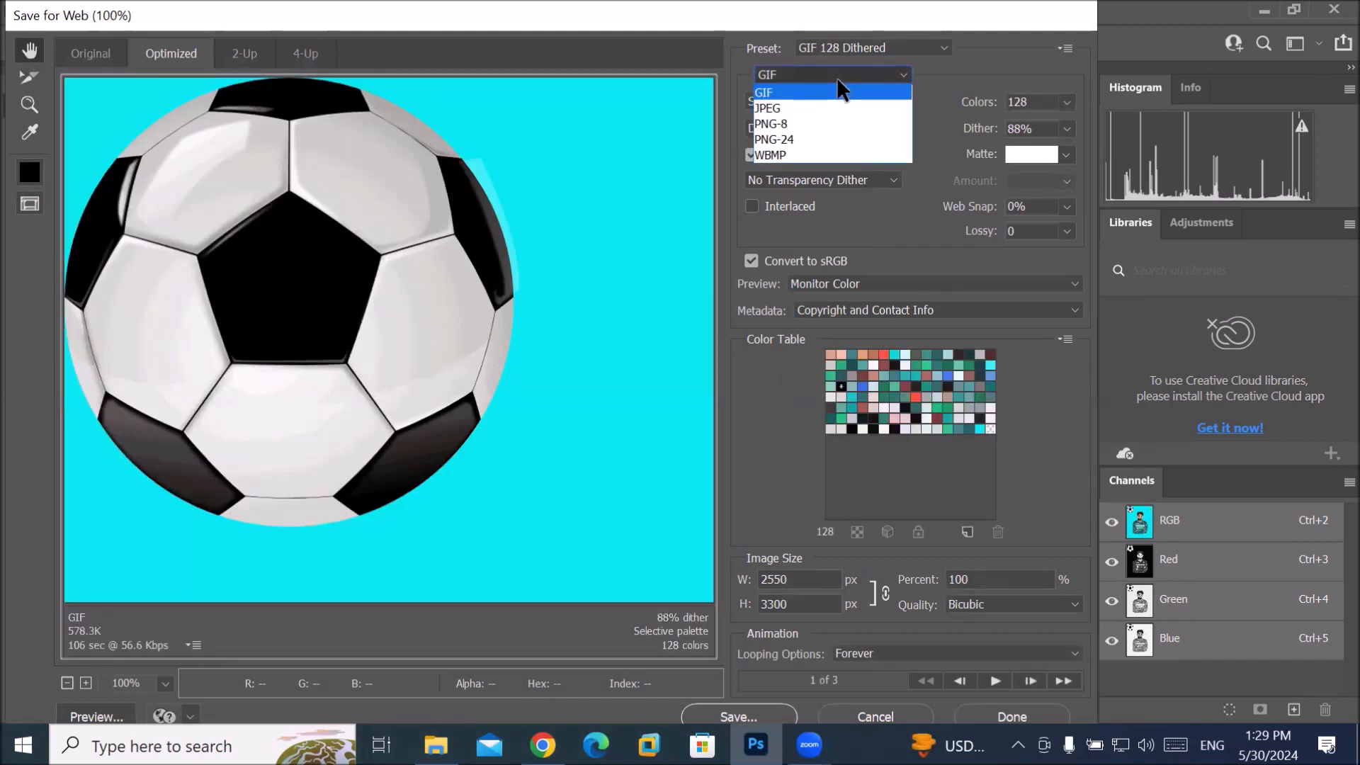
pyautogui.click(838, 81)
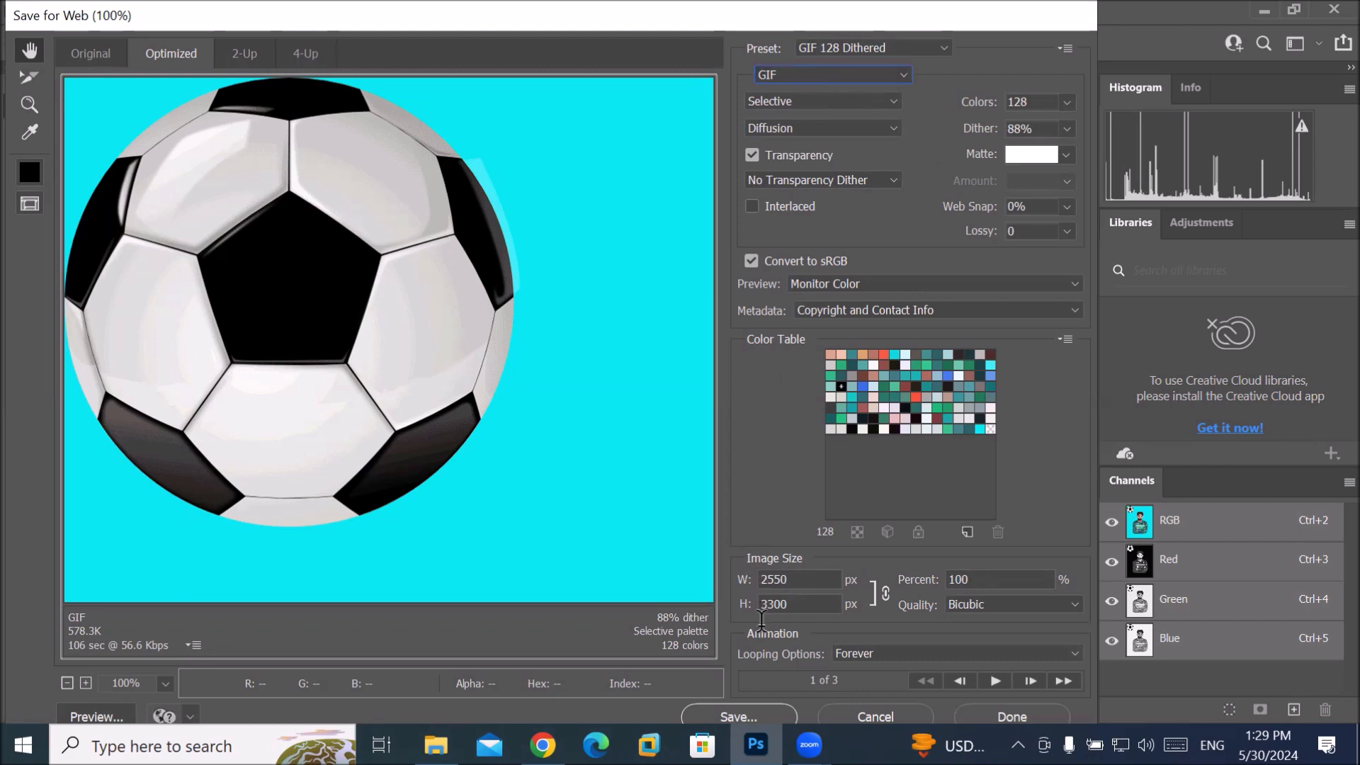
# Step: Save the optimized GIF under the file name "Worldcup 2024 gif" with the Images Only format
pyautogui.click(740, 717)
pyautogui.click(742, 714)
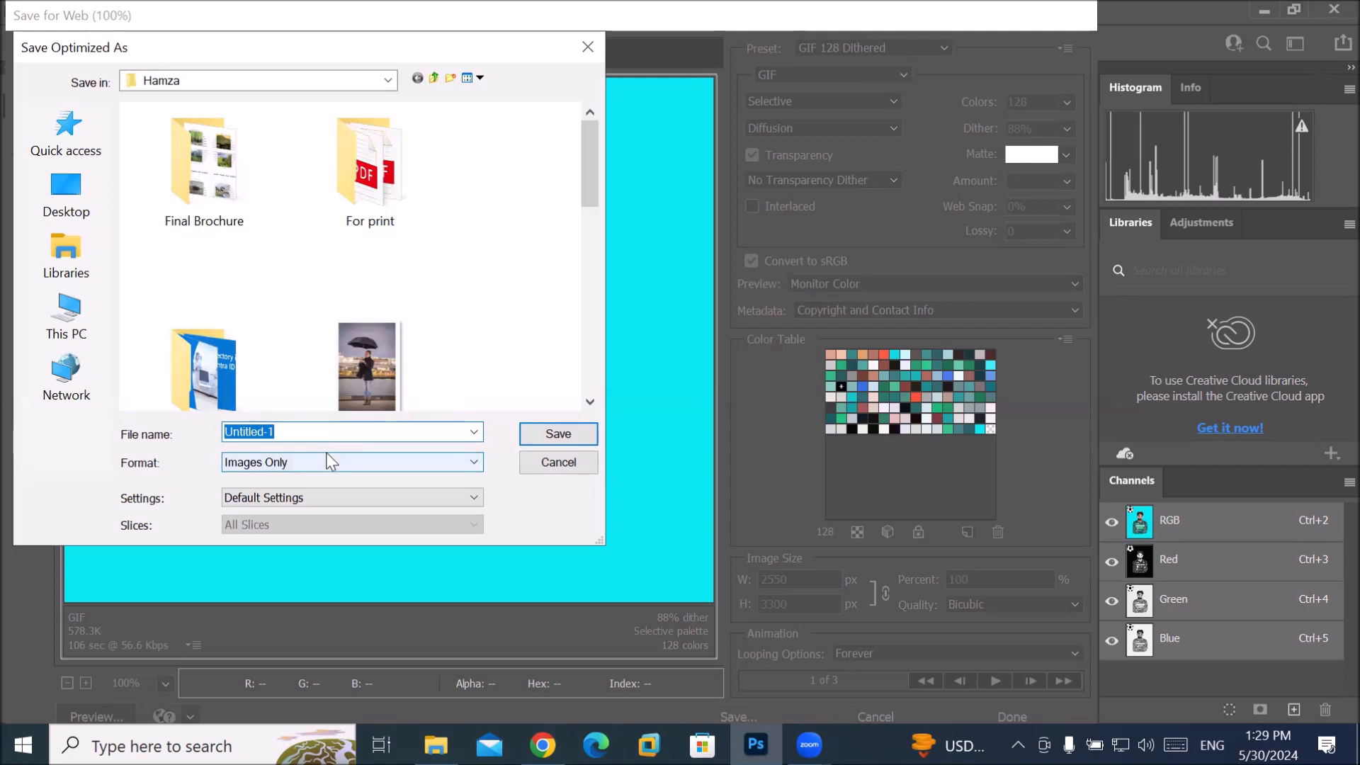
pyautogui.write('W')
pyautogui.write('or')
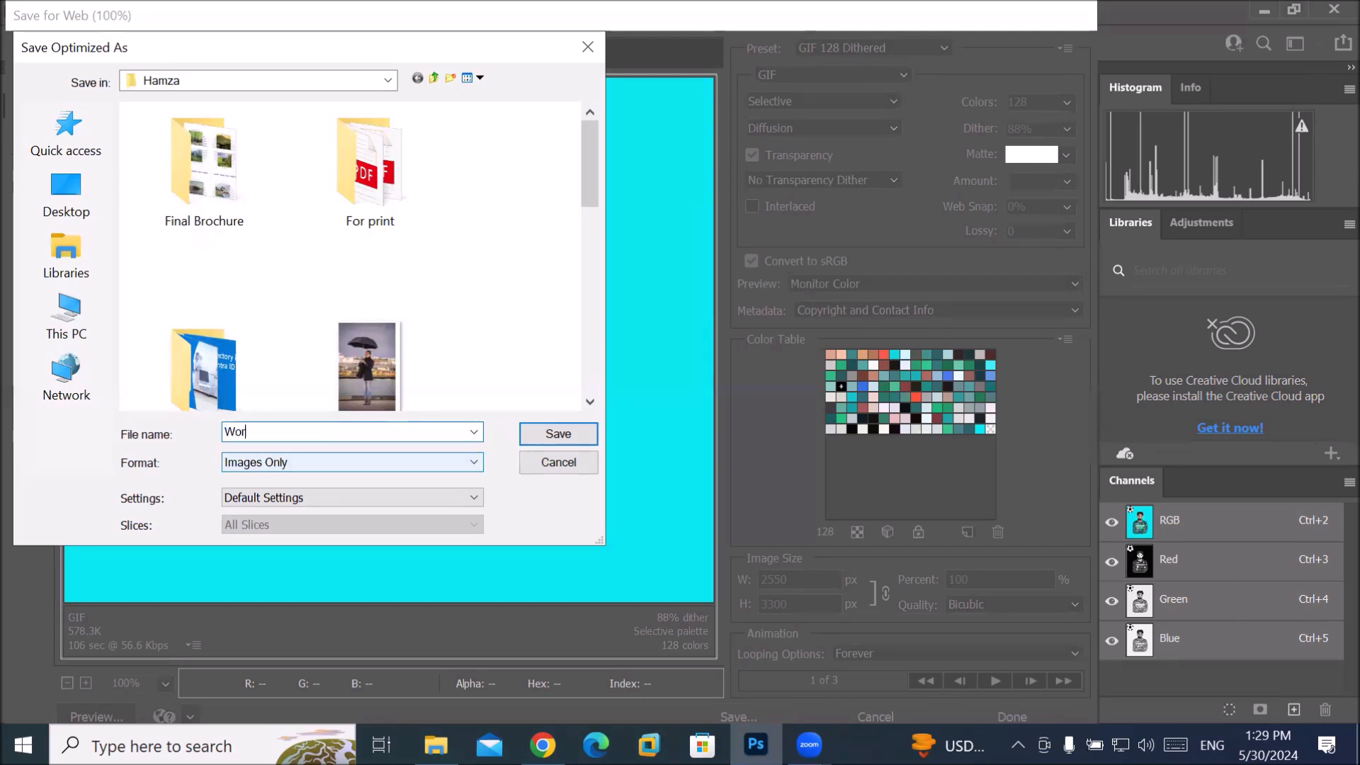
pyautogui.write('ldcup 2024 gif')
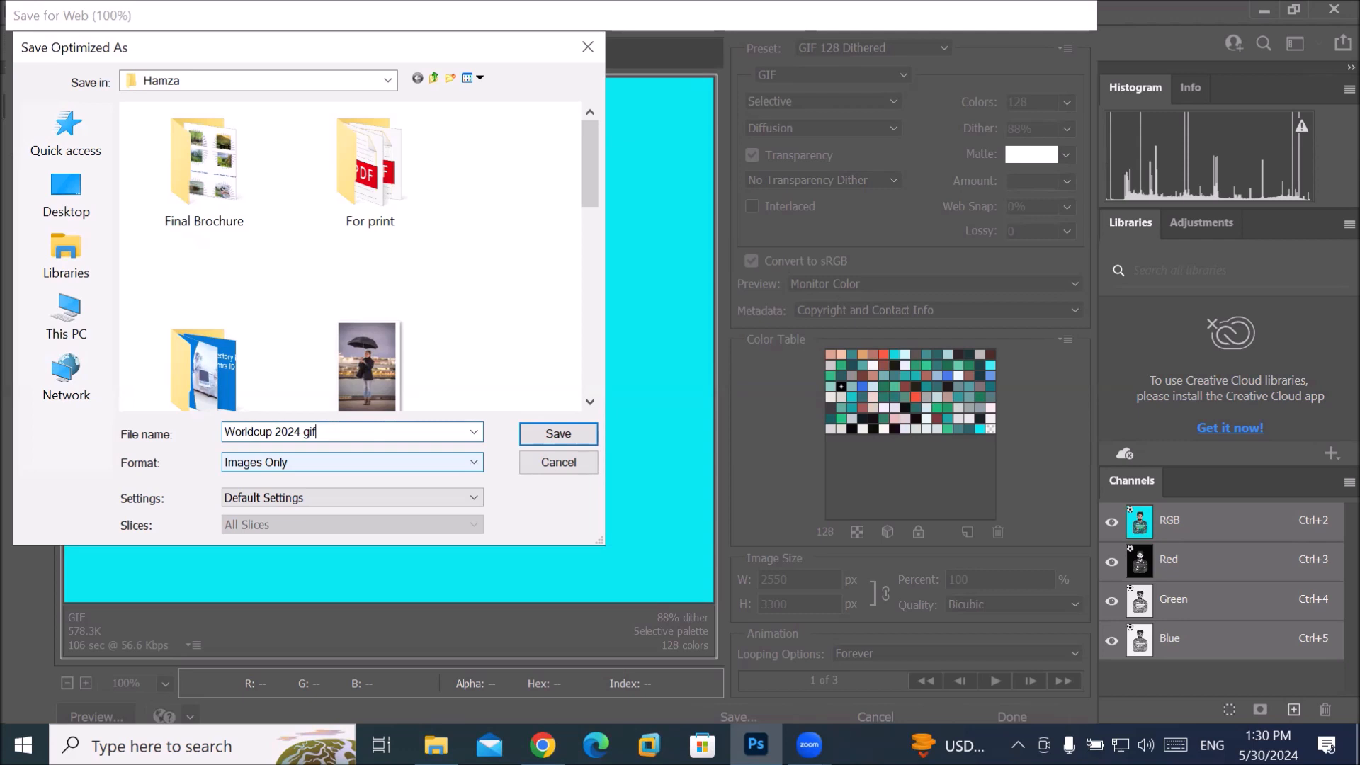
pyautogui.press('Return')
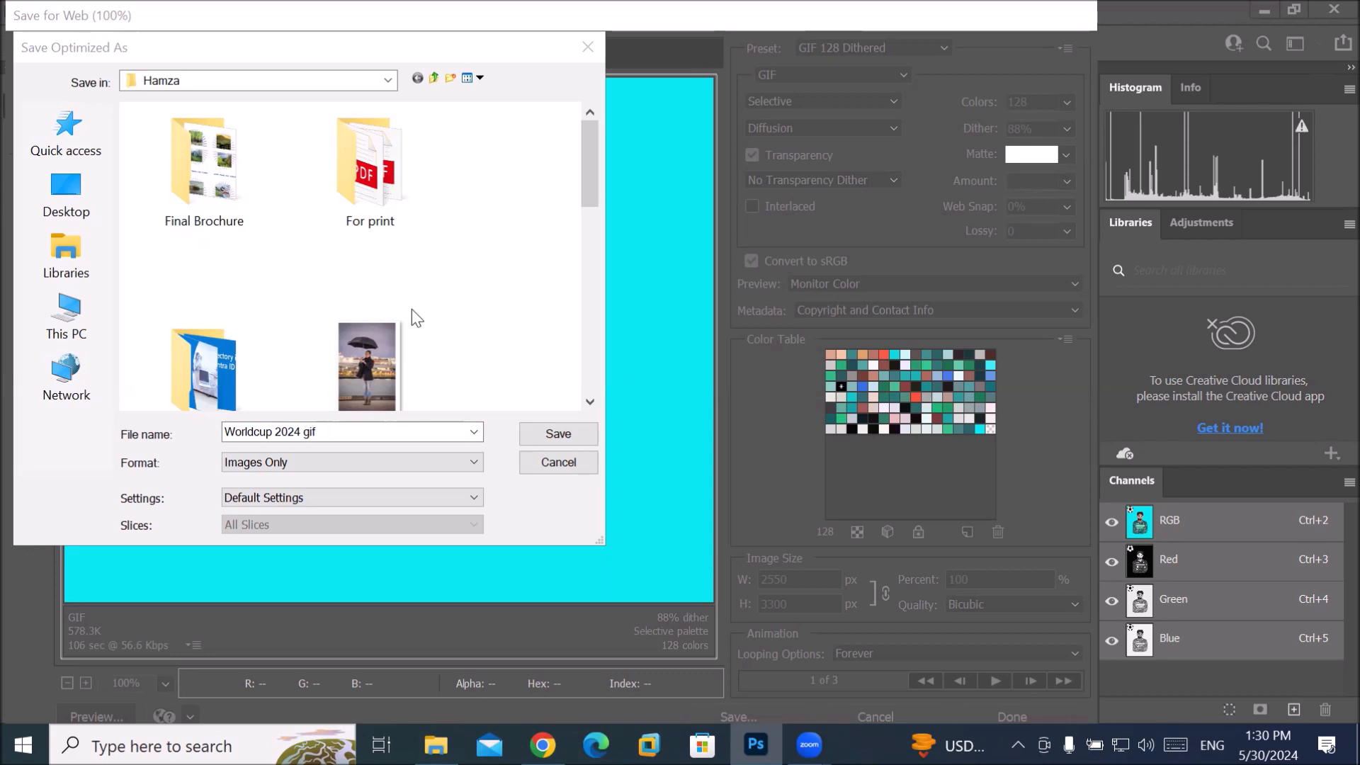
pyautogui.click(549, 437)
# Step: Switch to File Explorer, go to the export folder on the Desktop and open the Worldcup-2024-gif file
pyautogui.click(435, 745)
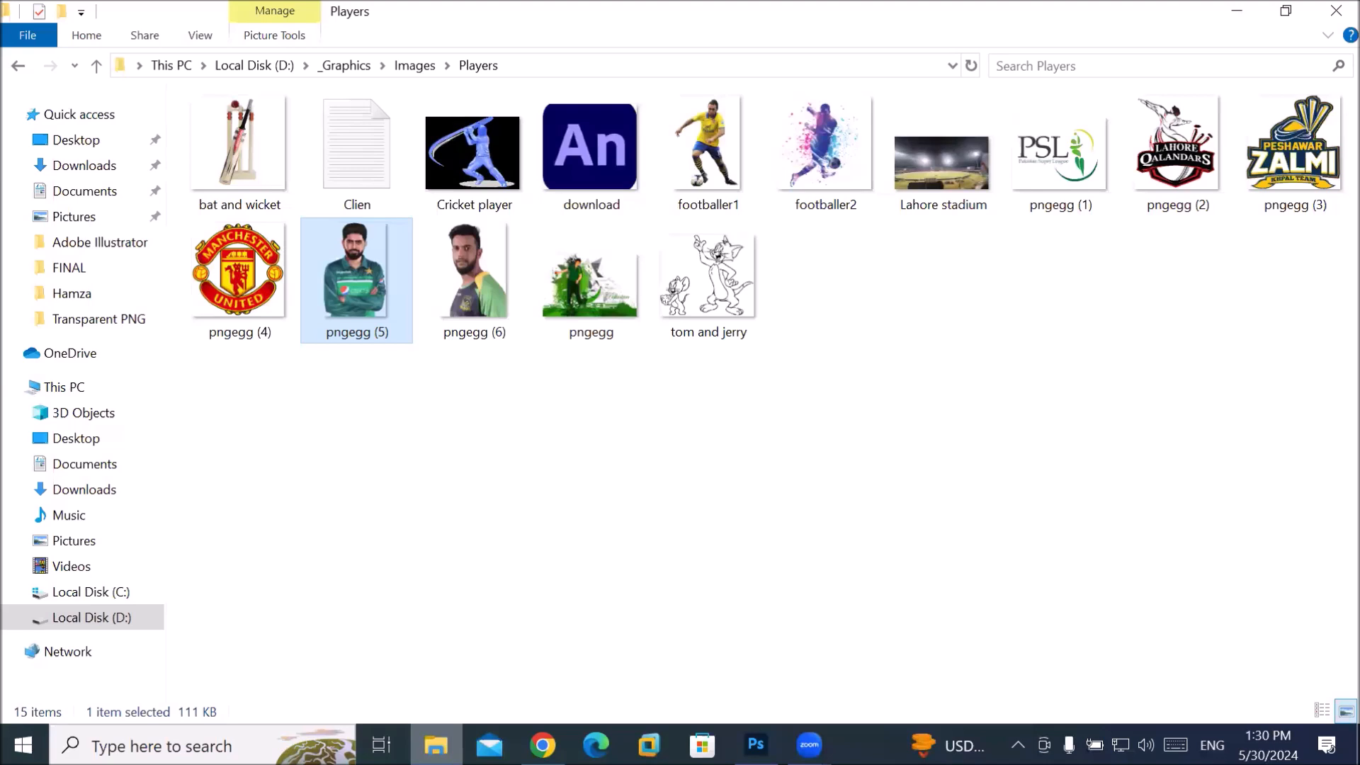
pyautogui.click(414, 66)
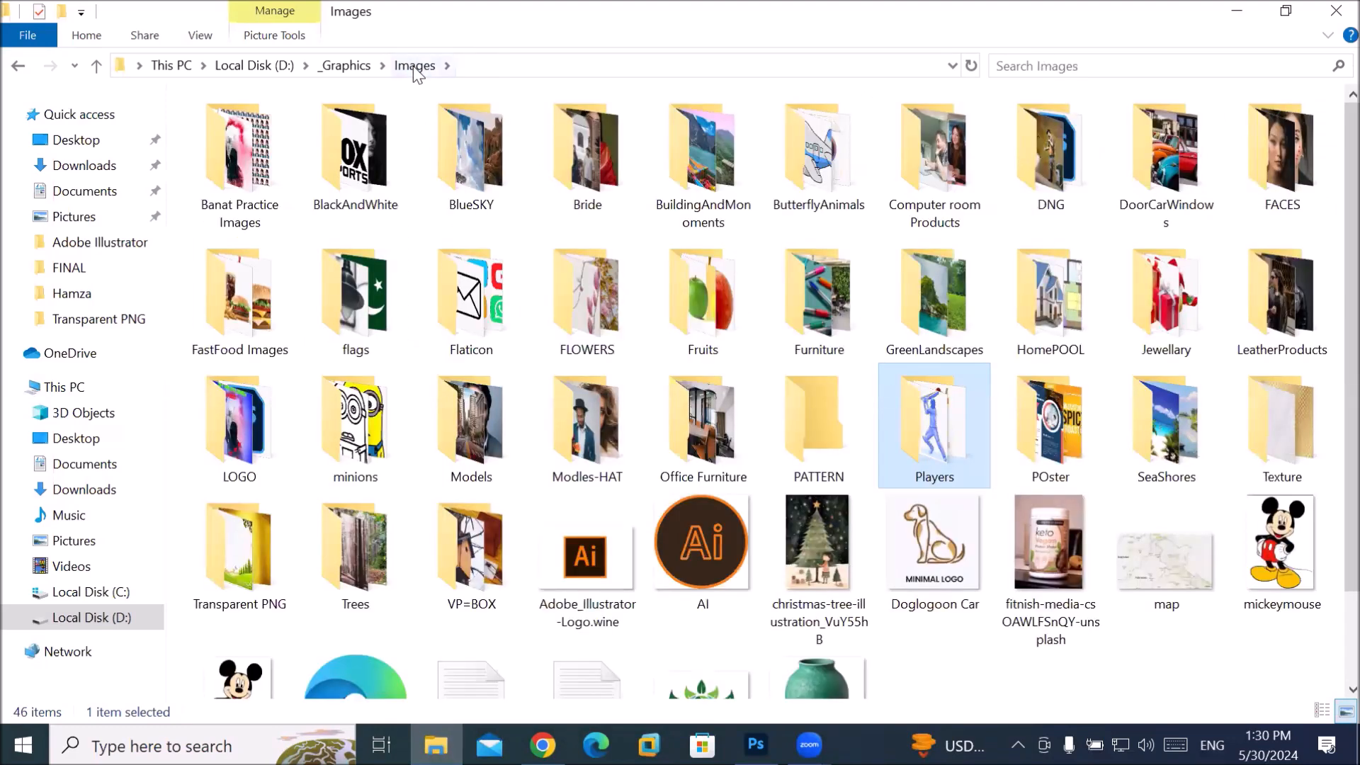
pyautogui.click(659, 453)
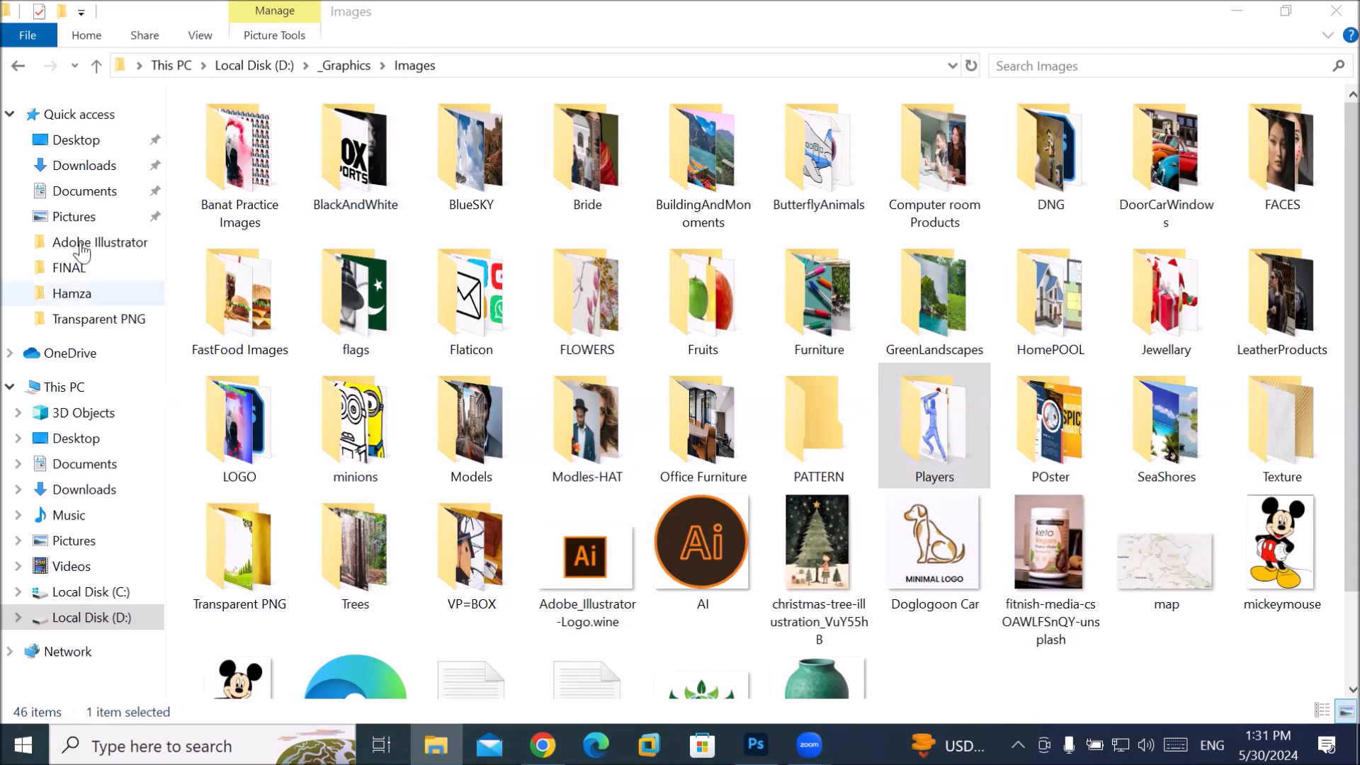
pyautogui.click(98, 145)
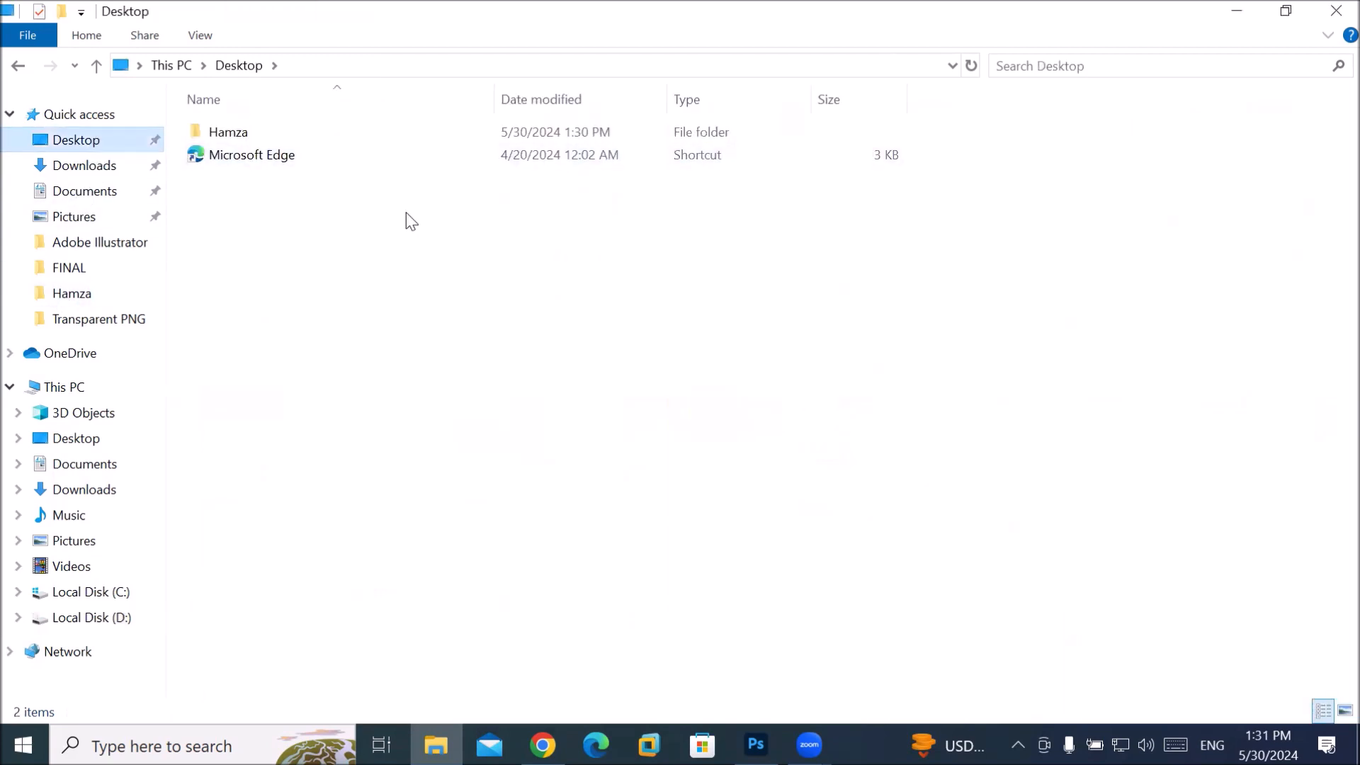
pyautogui.doubleClick(238, 135)
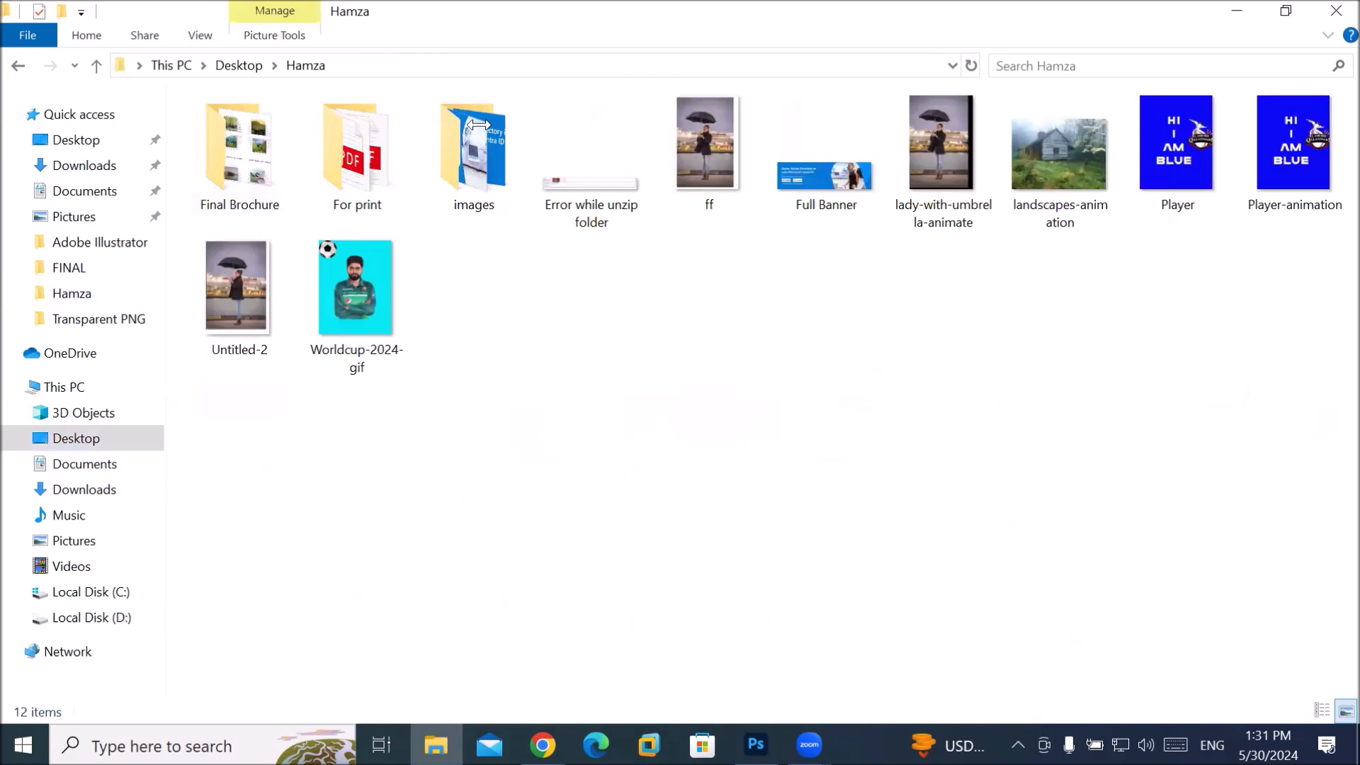
pyautogui.doubleClick(336, 312)
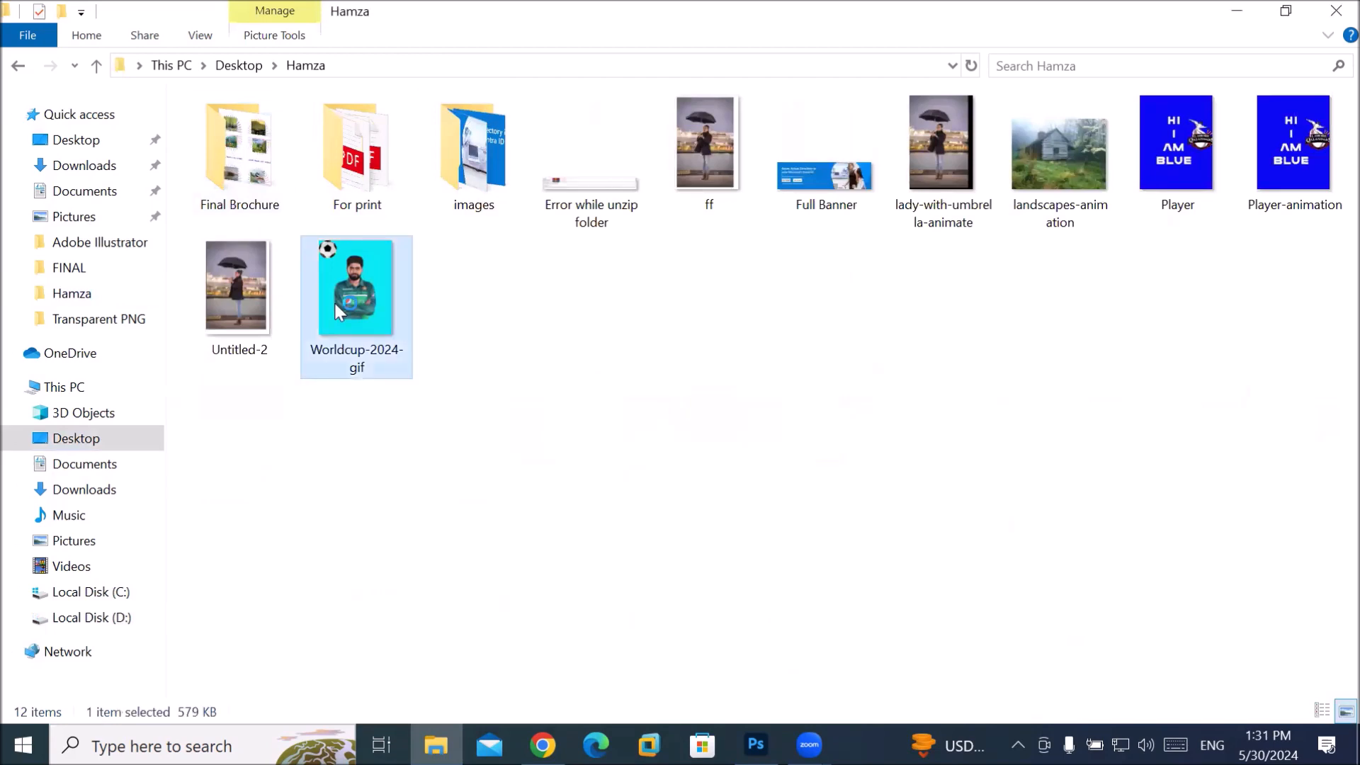